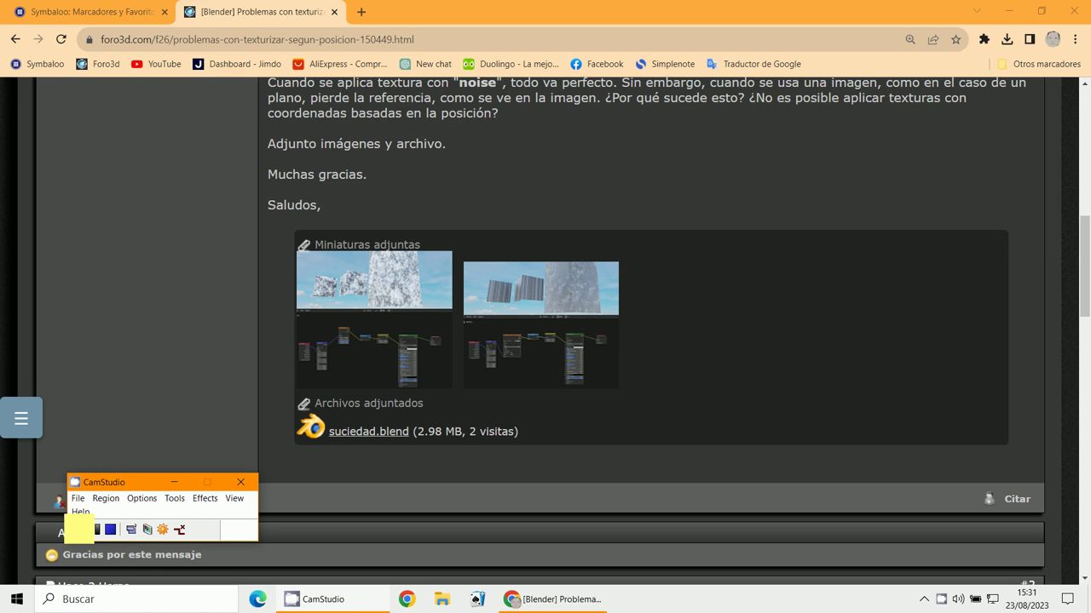
- Open the forum post's second attached screenshot in a new tab, then minimise Chrome
scroll(446, 483, up, 3)
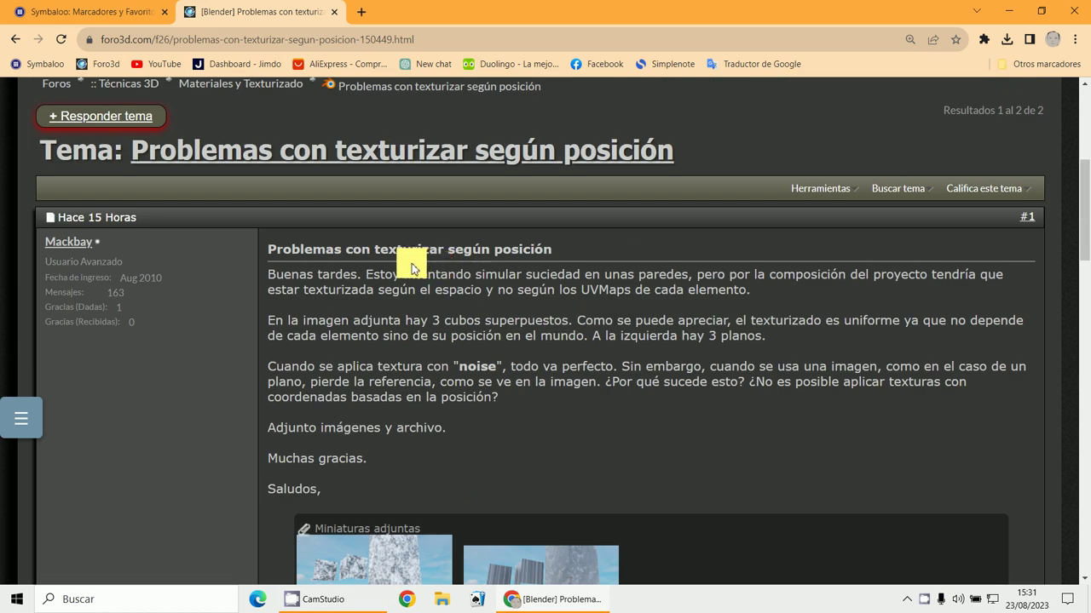
scroll(378, 358, down, 3)
scroll(426, 383, up, 1)
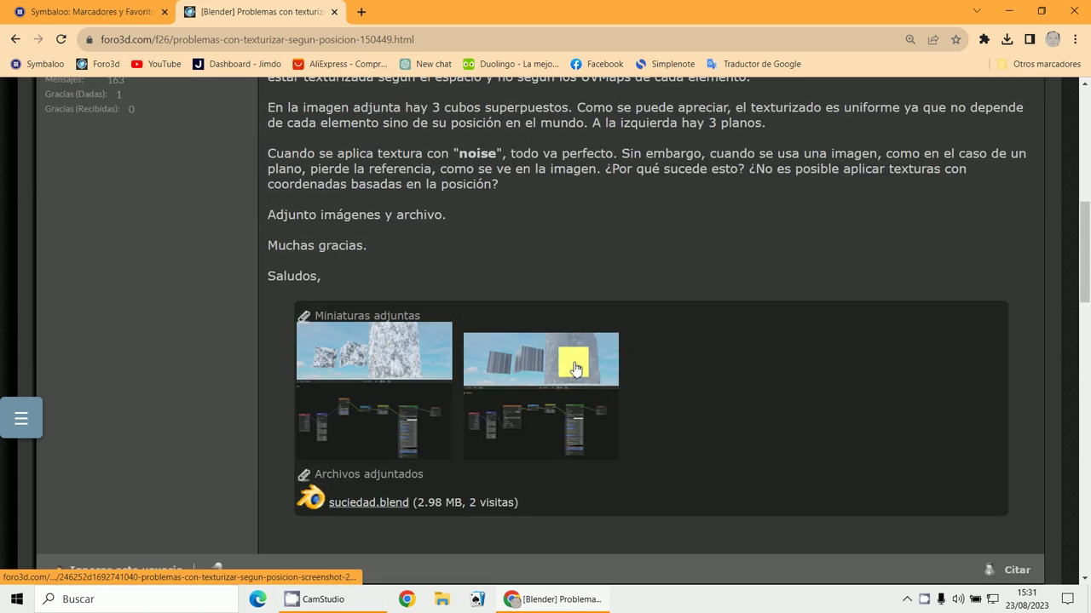
click(538, 355)
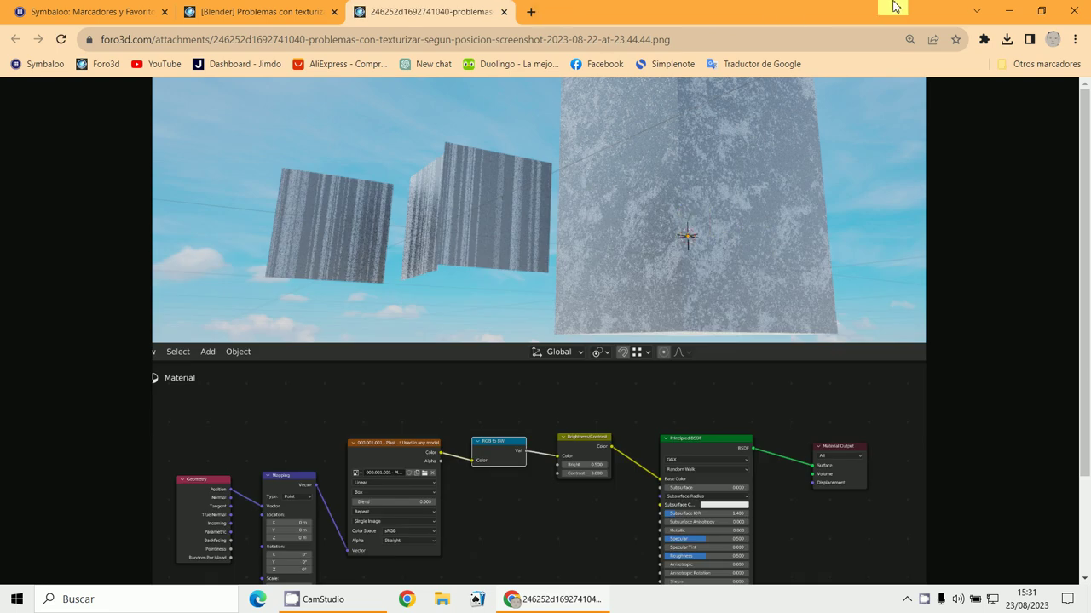
click(1002, 10)
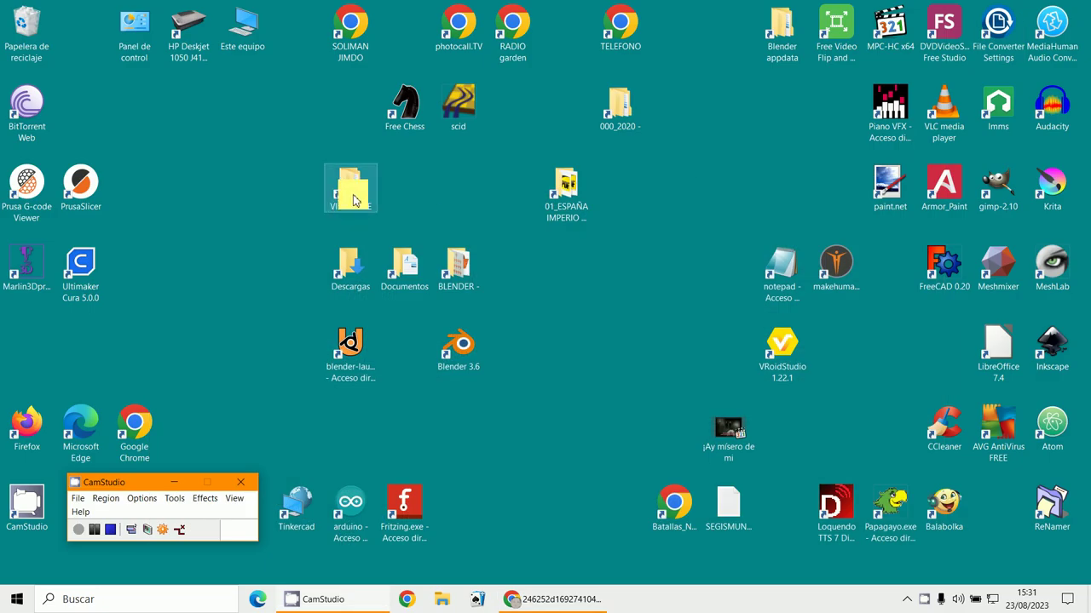
- Open suciedad.blend from the desktop's Descargas folder in Blender
double_click(341, 262)
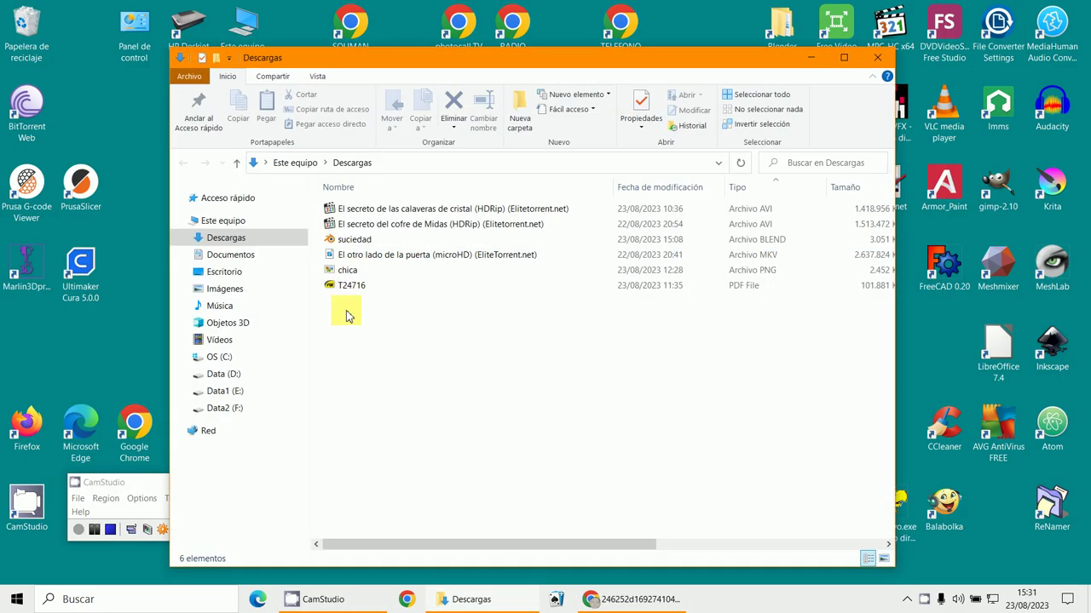
double_click(347, 240)
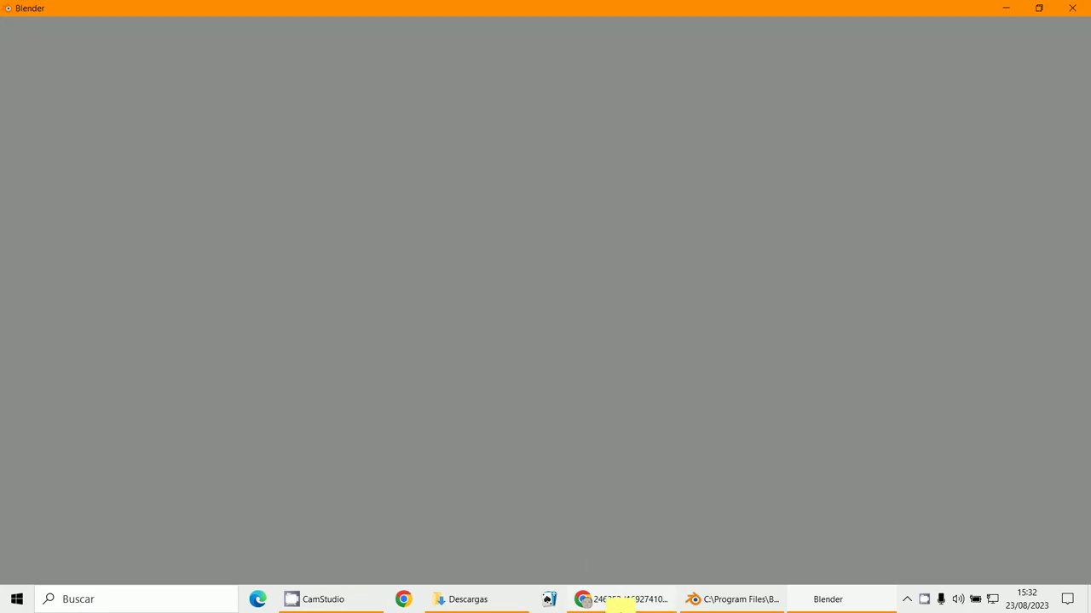
- View the forum screenshot's Geometry, Mapping and image texture nodes at full size, then return to Blender
click(619, 600)
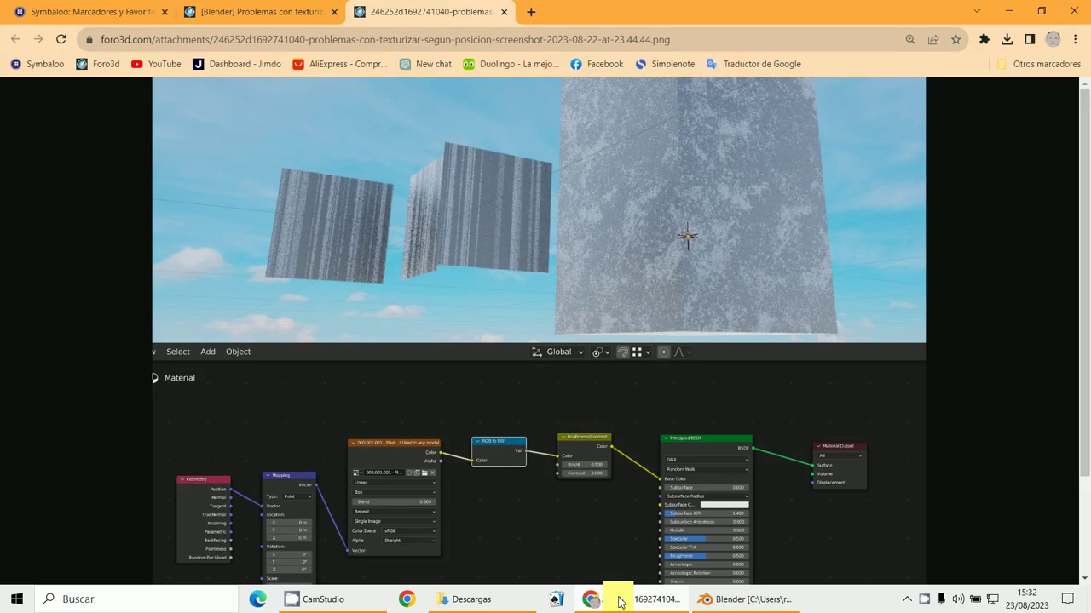
scroll(612, 507, down, 1)
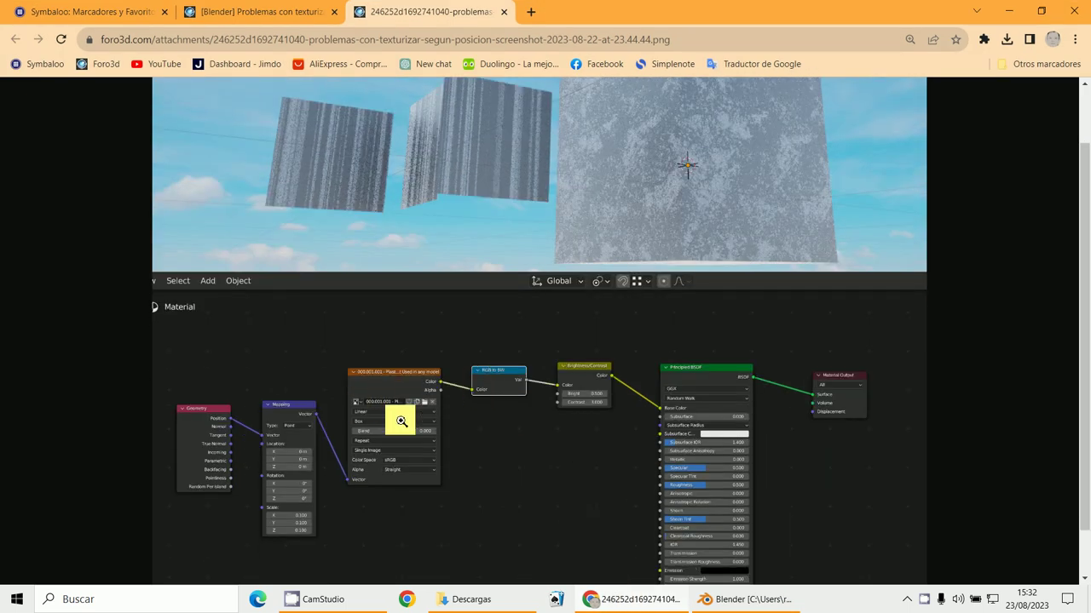
click(378, 376)
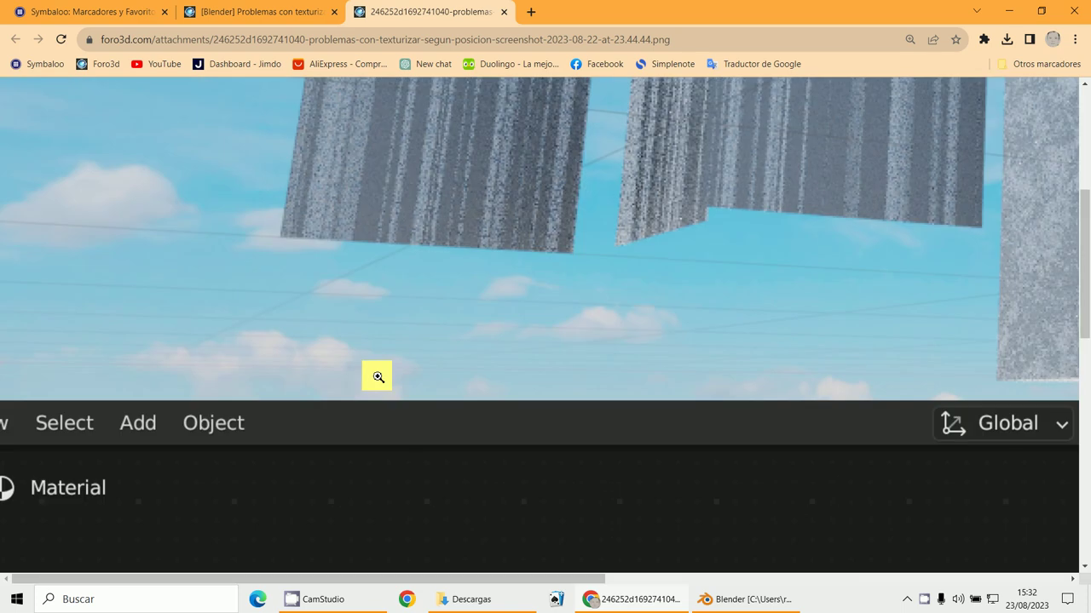
scroll(428, 388, down, 4)
scroll(424, 397, down, 2)
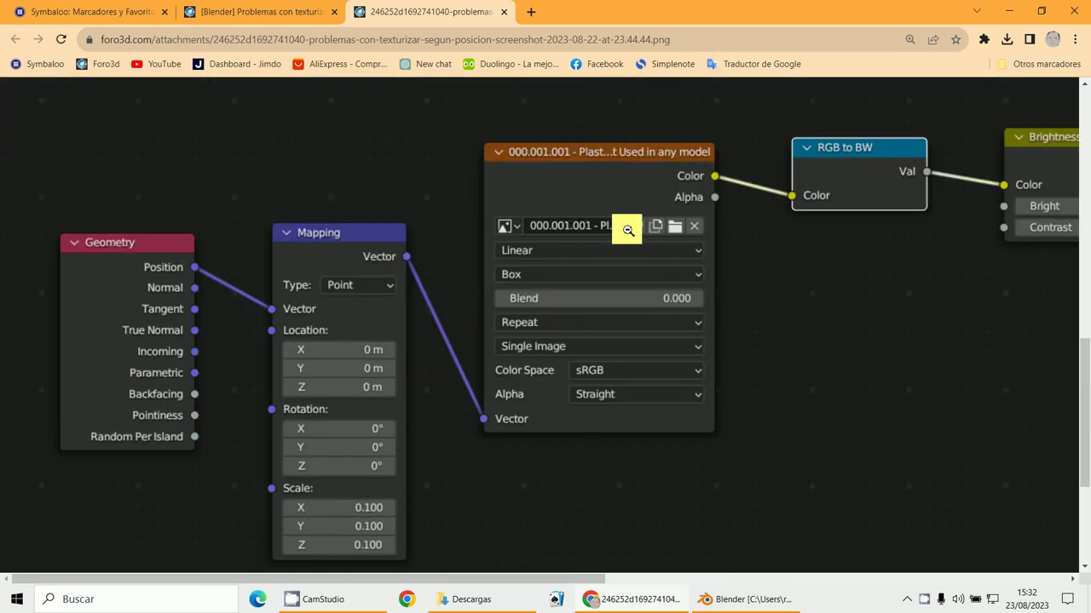
click(738, 602)
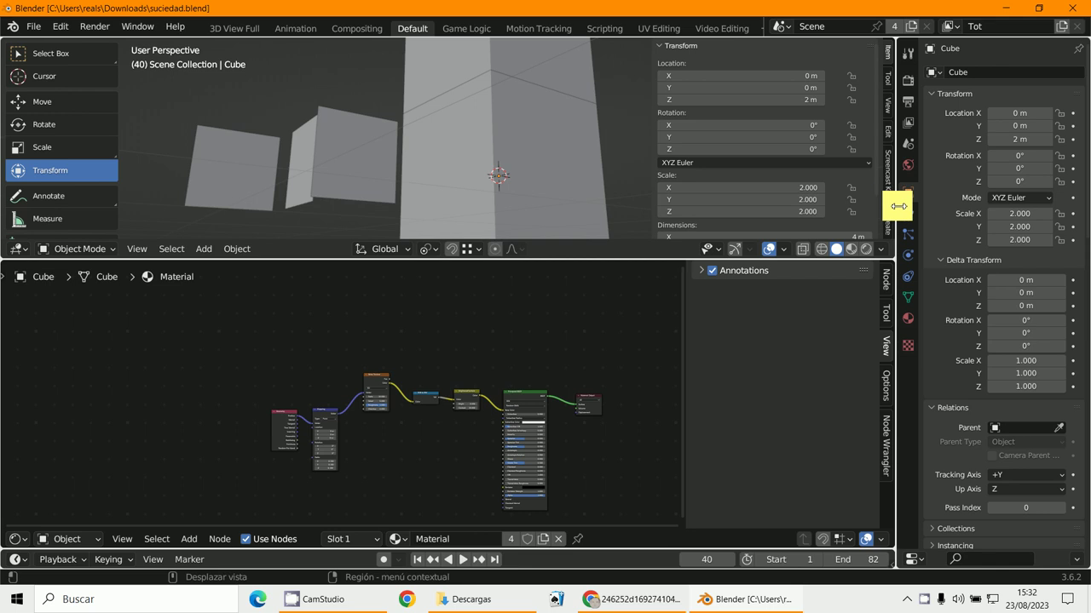
- Widen Properties and flip the Properties, 3D viewport and node editor headers to the top
drag(898, 205, 653, 242)
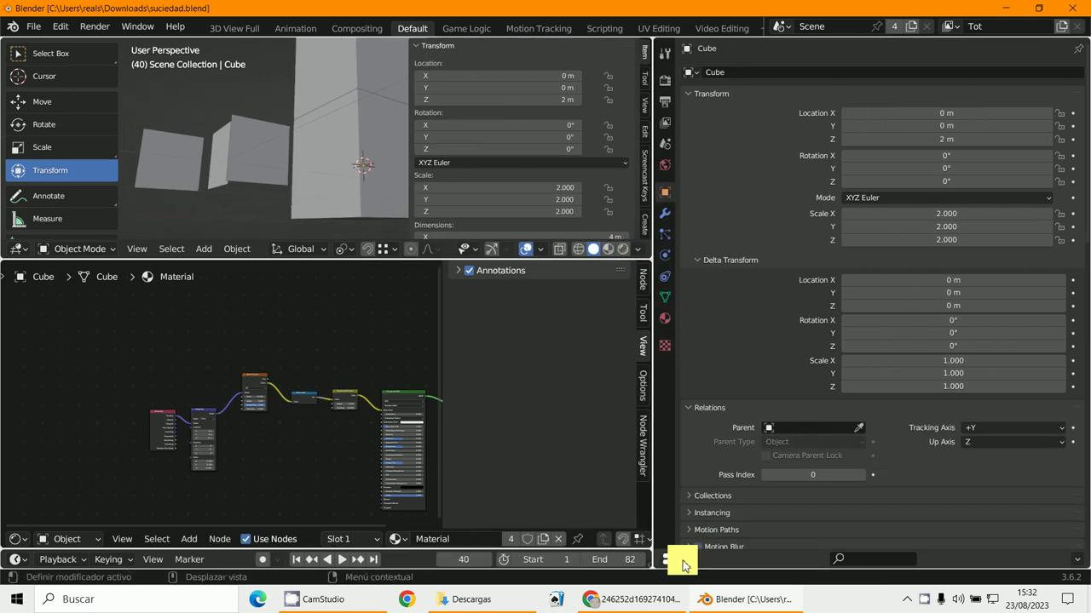
right_click(683, 566)
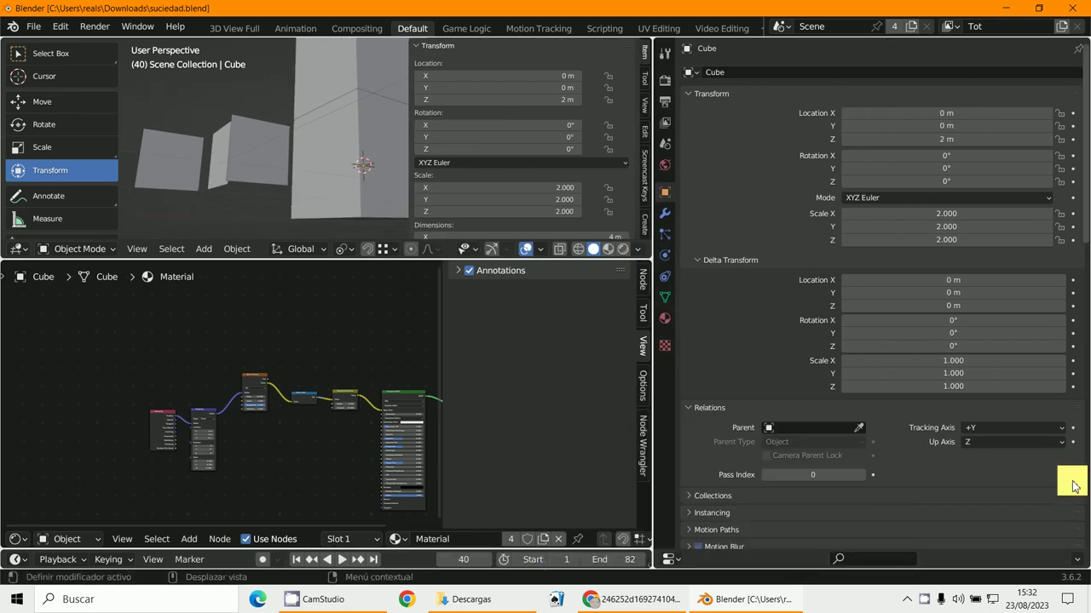
right_click(771, 554)
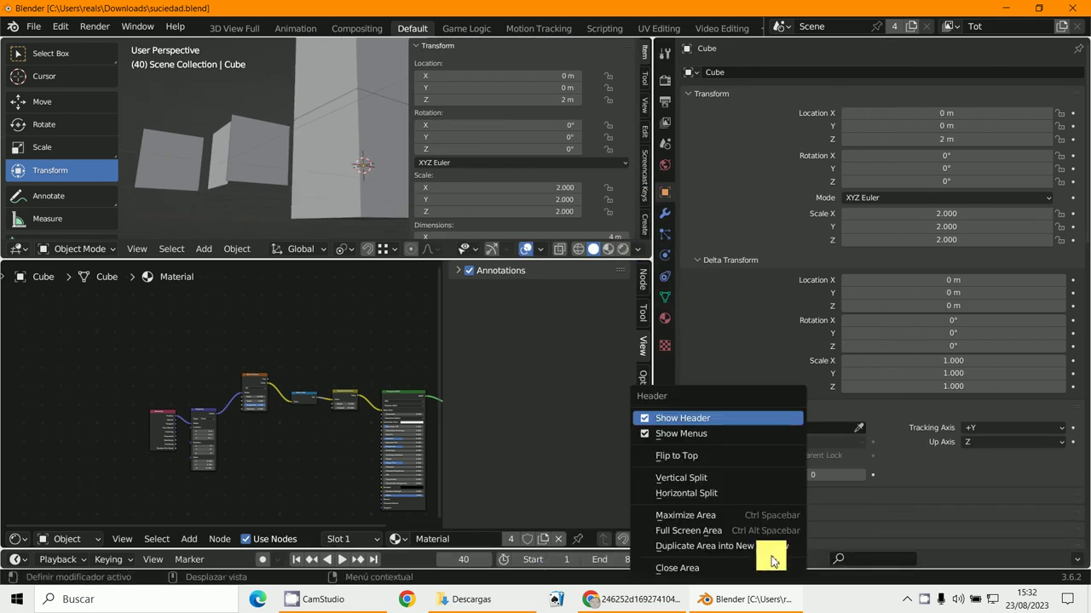
click(754, 456)
right_click(434, 234)
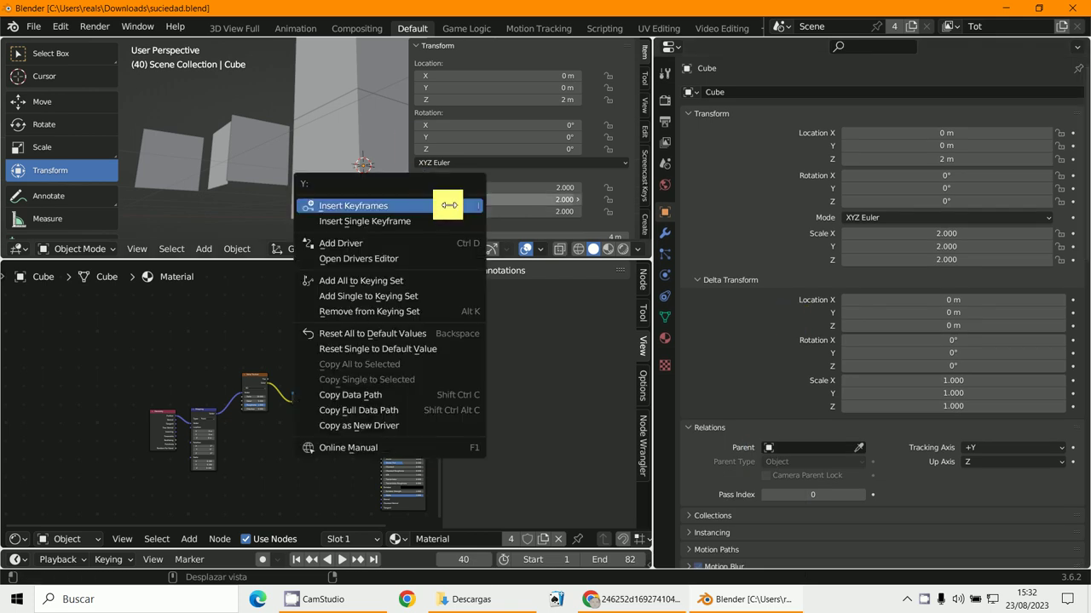
right_click(274, 248)
click(315, 281)
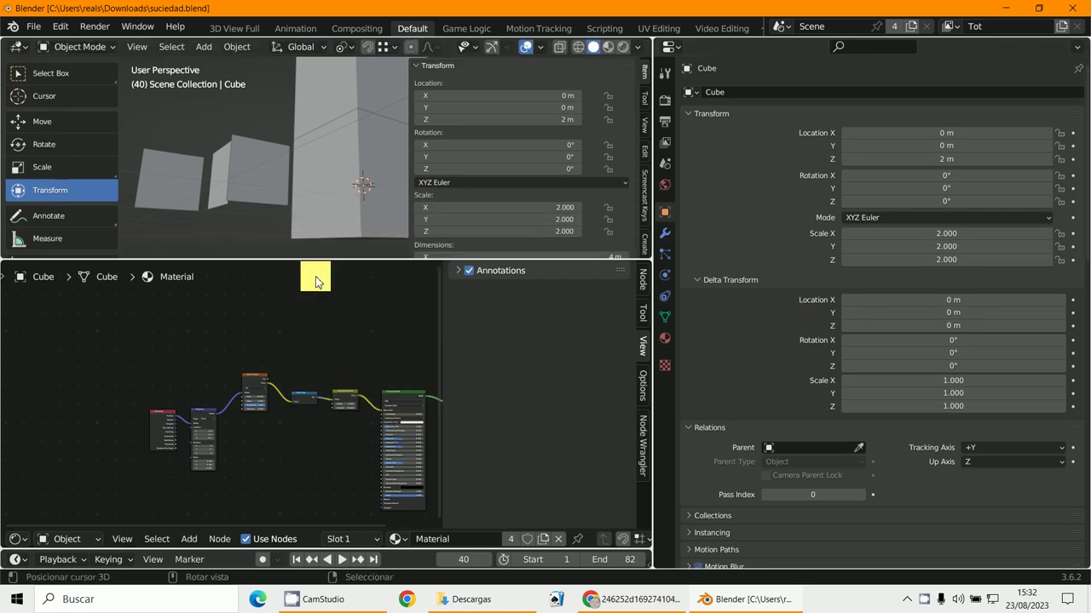
right_click(267, 539)
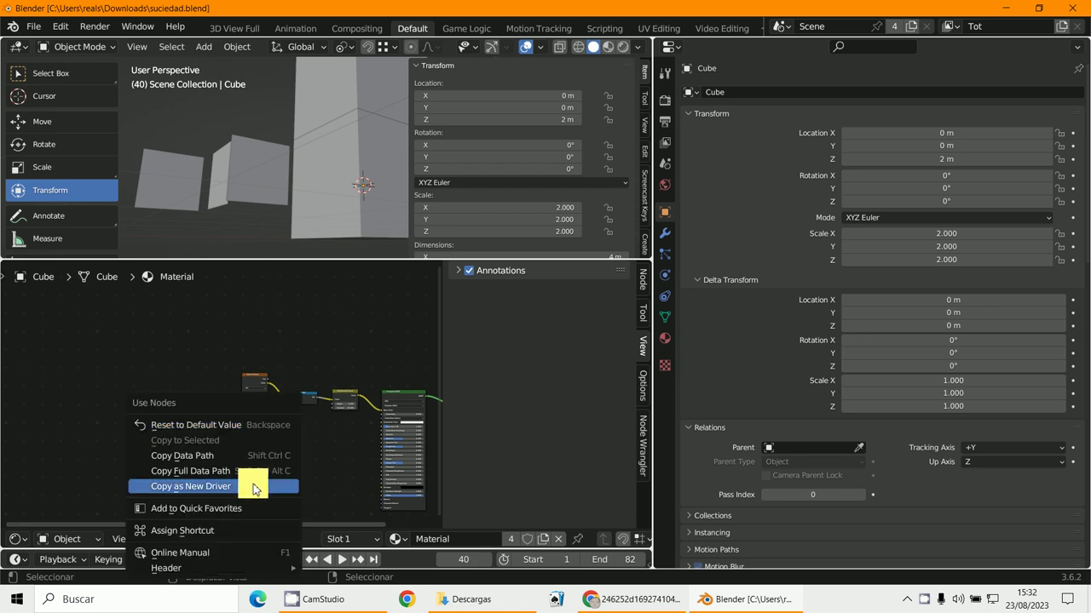
mouse_move(213, 567)
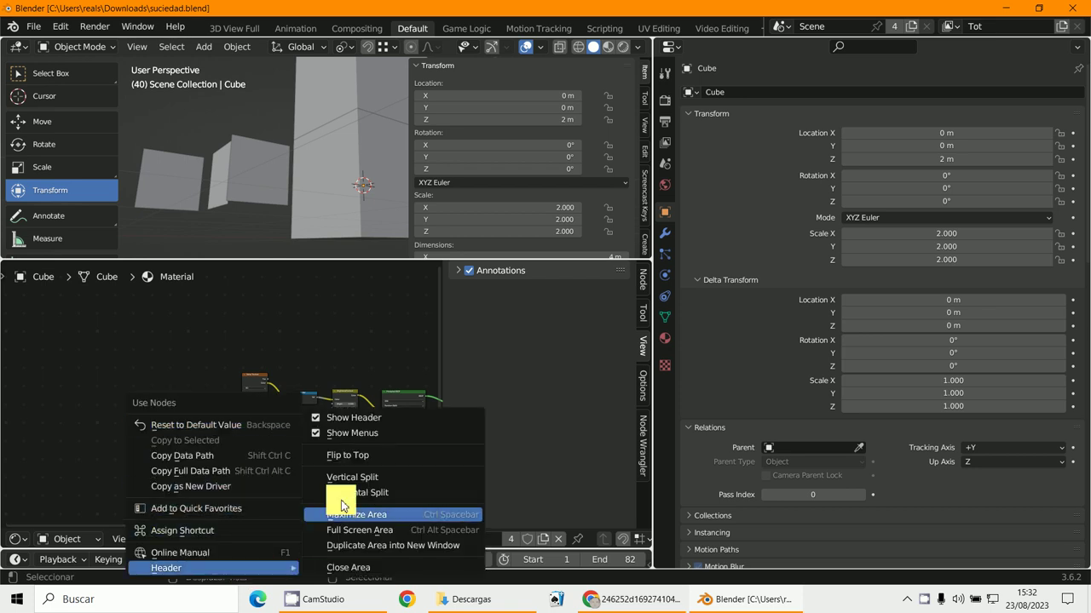
click(364, 455)
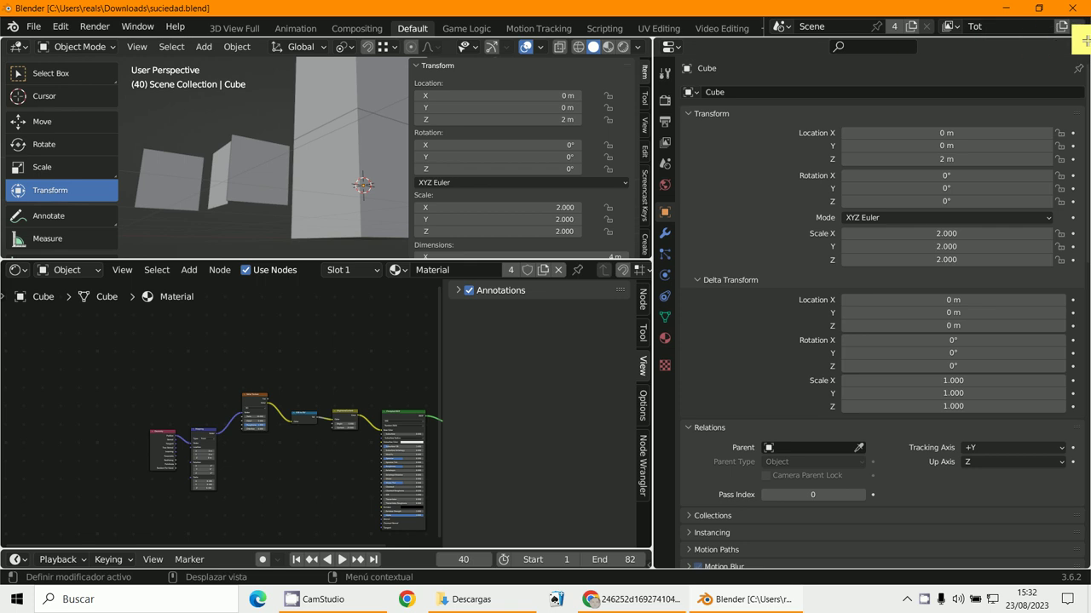
- Split Properties and make the upper area an Outliner in View Layer mode
drag(1083, 71, 1071, 260)
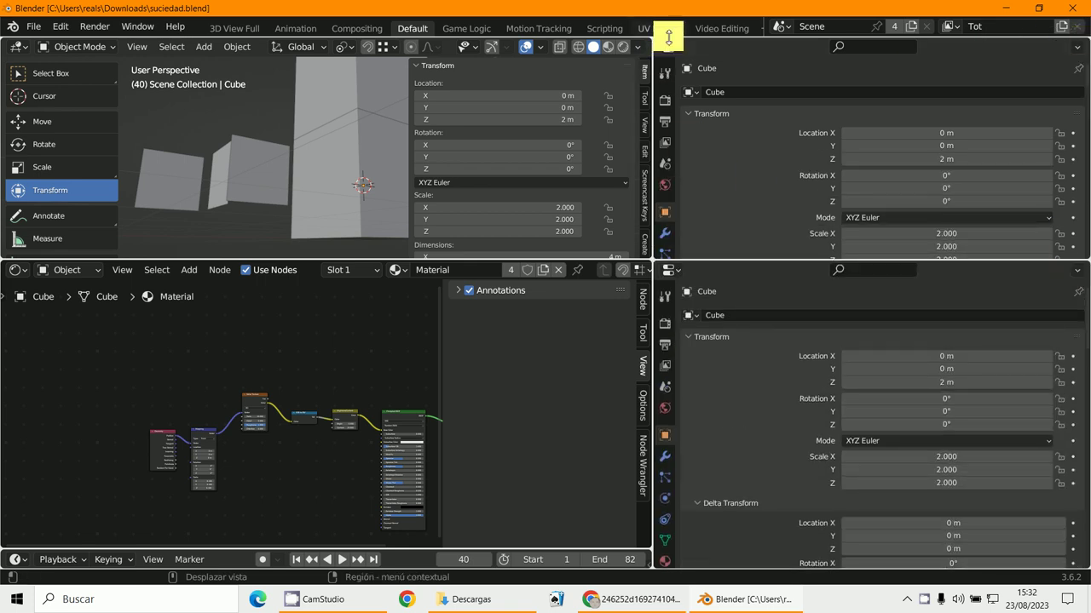
click(671, 49)
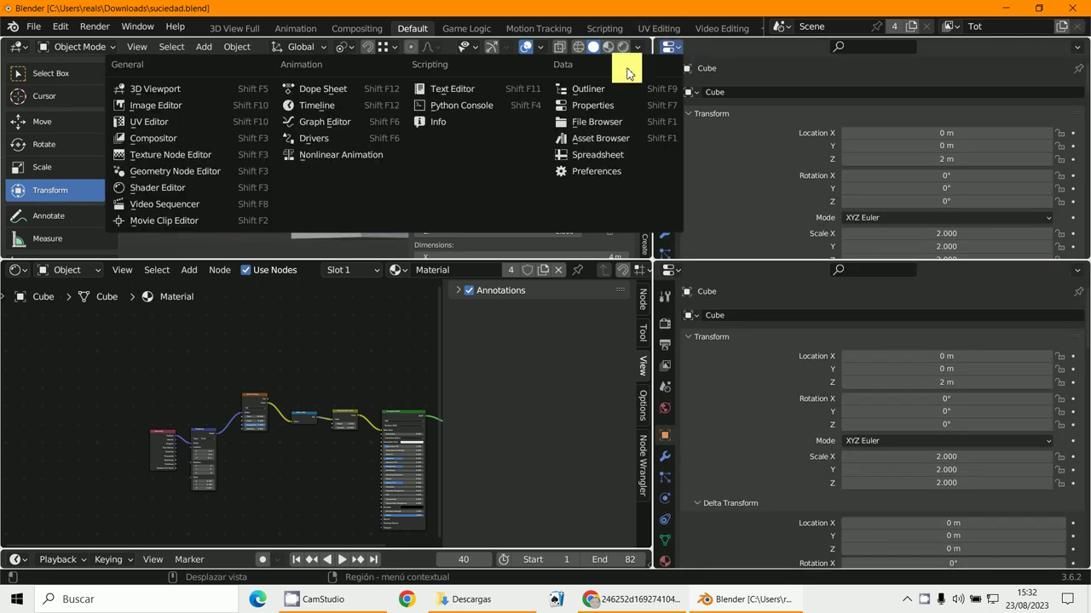
click(648, 91)
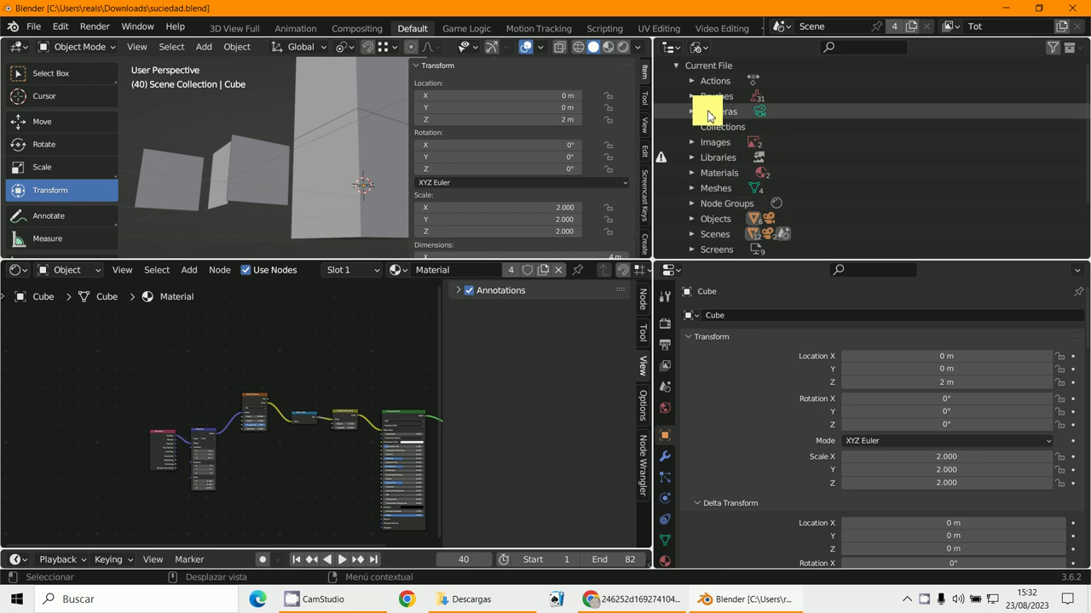
click(676, 66)
click(698, 48)
click(712, 85)
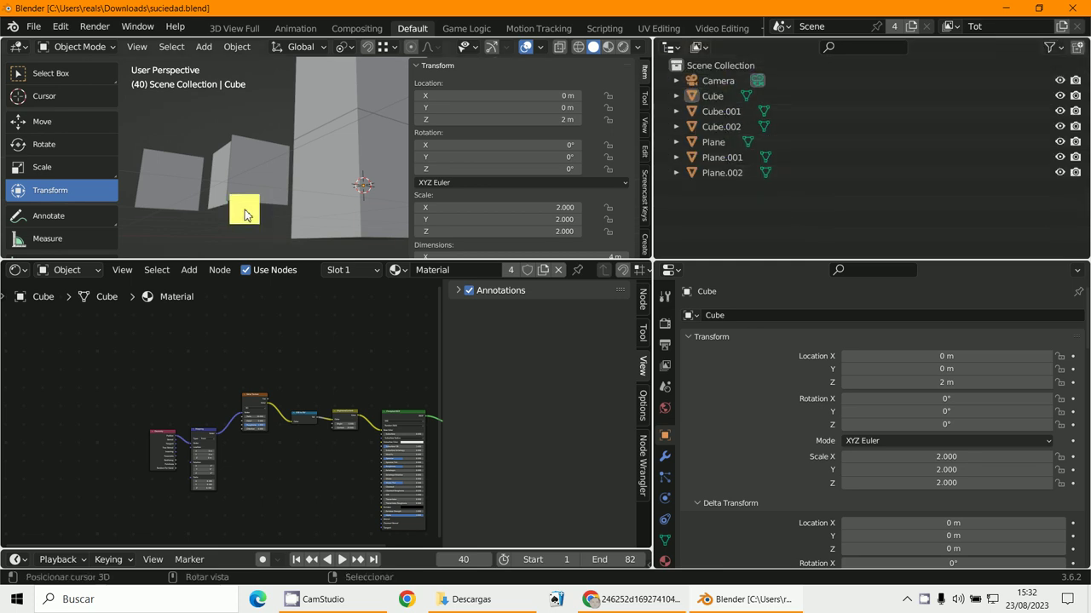
- Hide the sidebar and move the Cube out of the column to (-0.70013, -1.1087, -0.06517) m
scroll(244, 212, down, 3)
key(n)
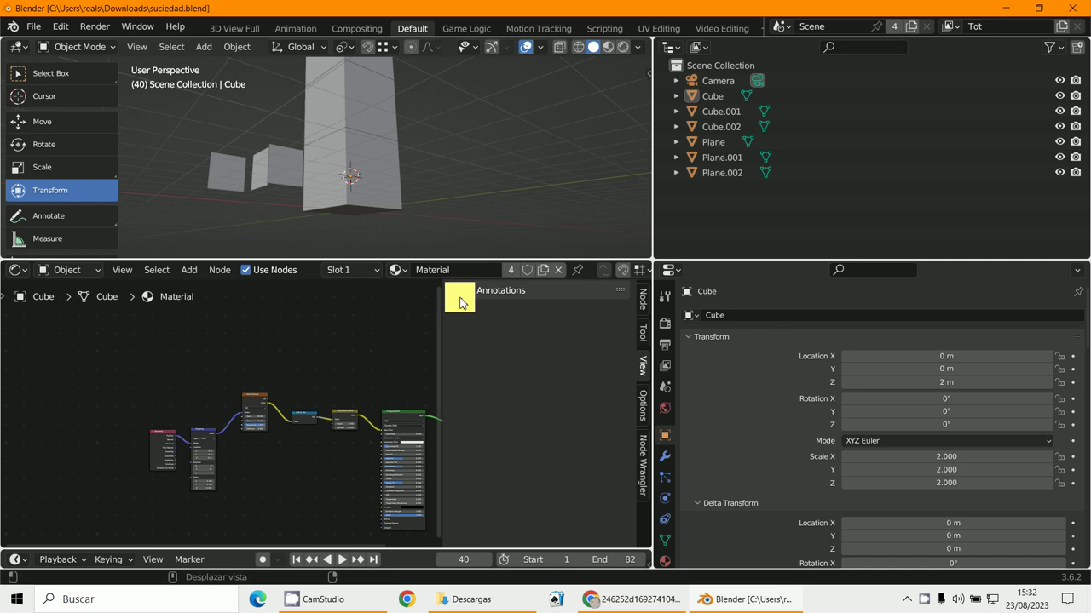
drag(451, 260, 452, 409)
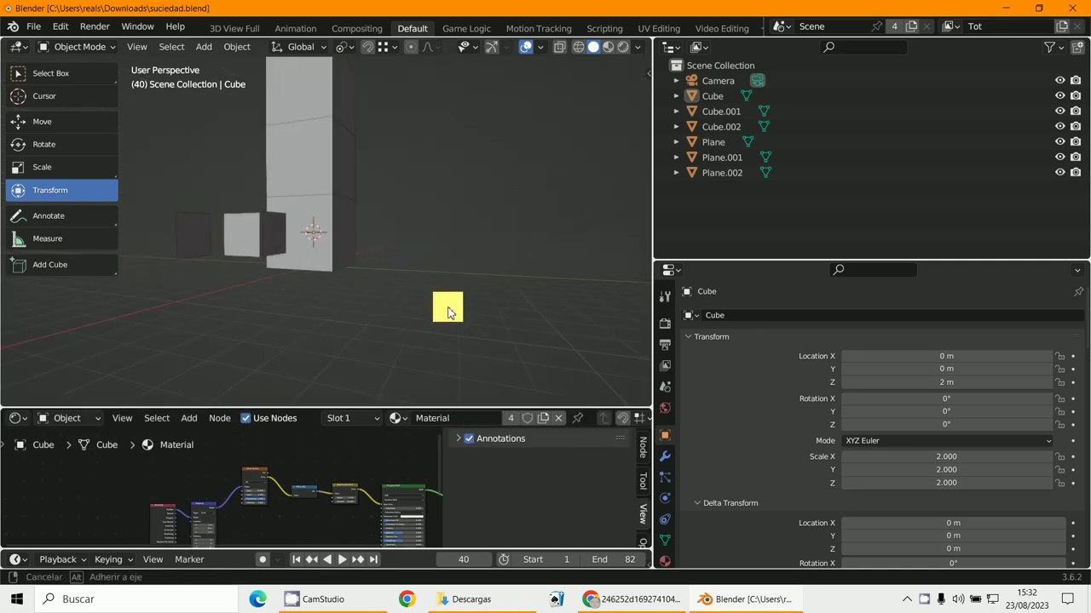
middle_drag(374, 279, 370, 292)
click(368, 229)
key(g)
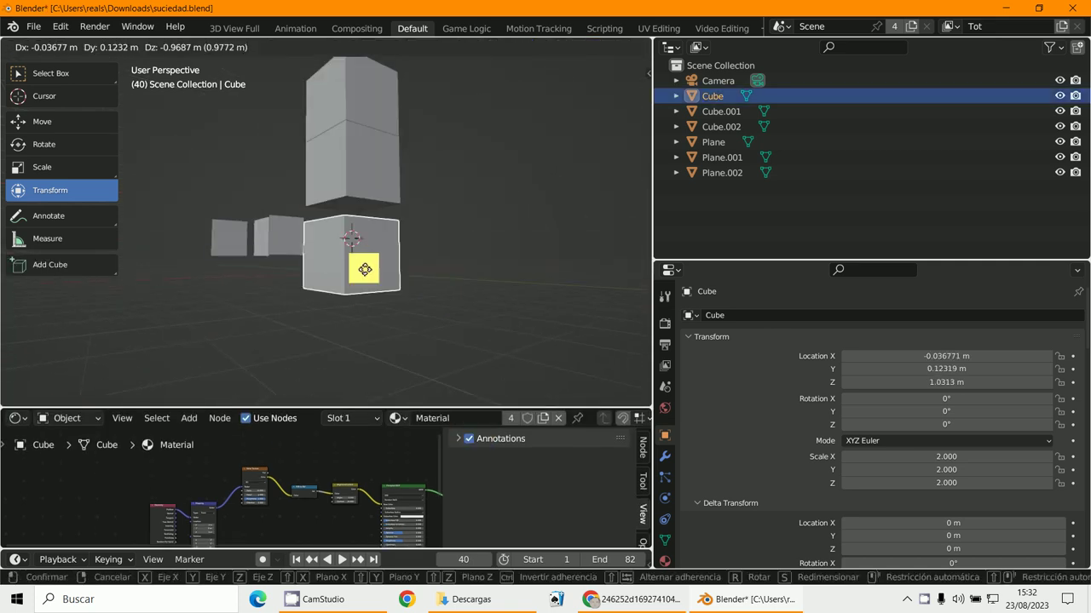
key(Escape)
middle_drag(379, 267, 360, 333)
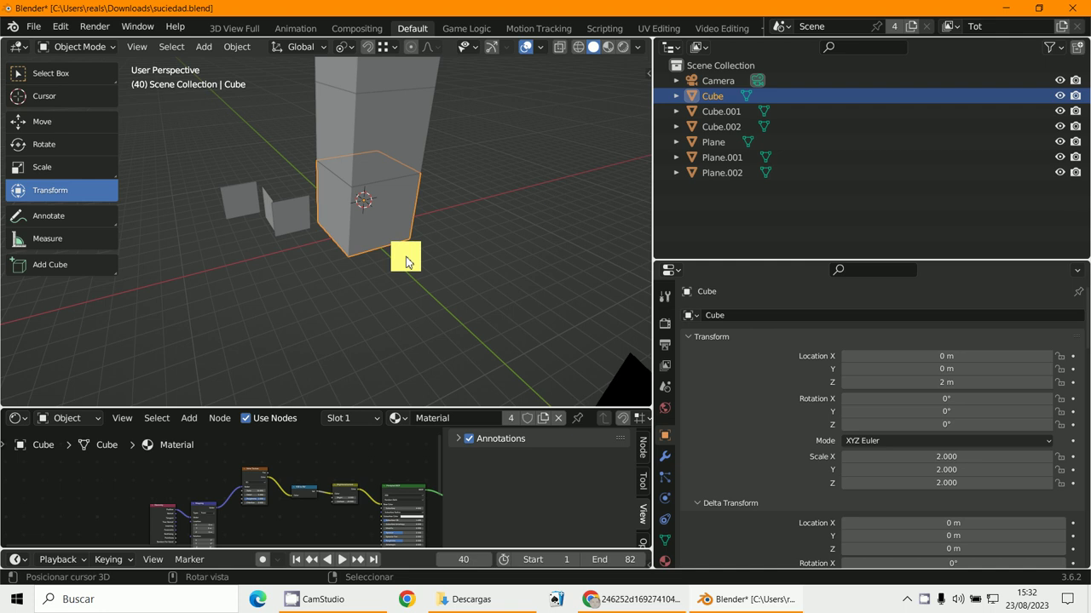
key(g)
click(404, 300)
- Enlarge the node editor below the 3D viewport
middle_drag(404, 300, 440, 243)
scroll(441, 244, down, 3)
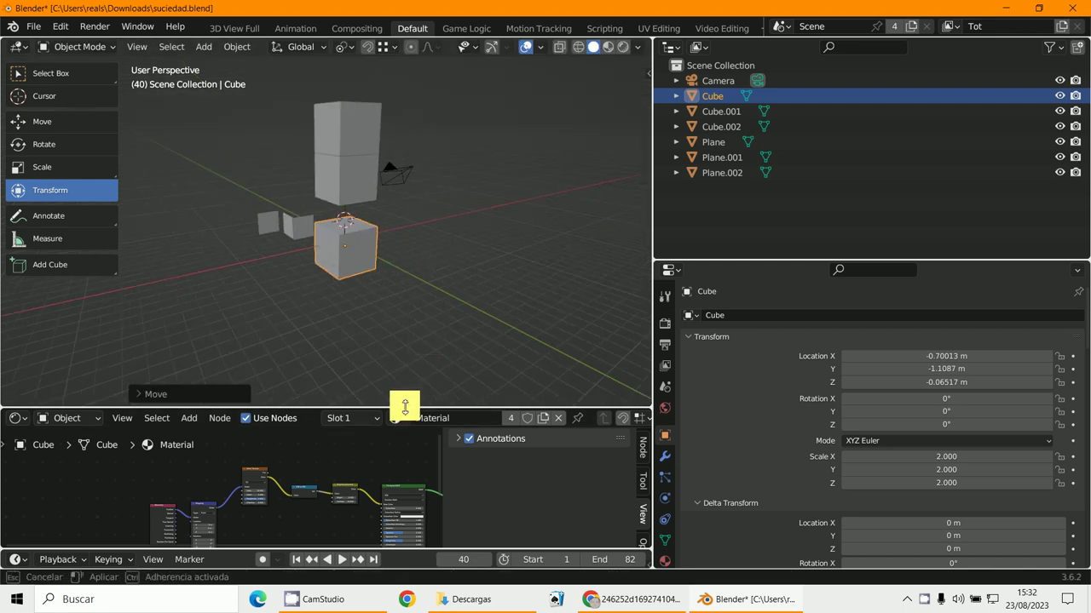
drag(404, 405, 479, 242)
scroll(494, 335, up, 2)
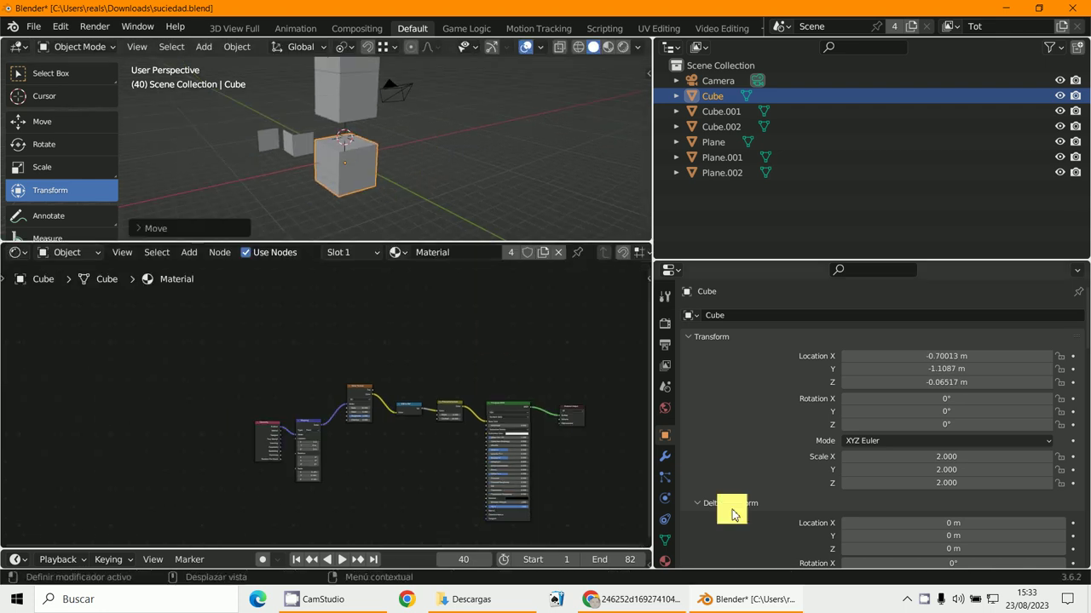
- Show the Cube's material and frame its Geometry, Mapping and Noise node chain in the Shader Editor
scroll(621, 550, down, 1)
click(665, 561)
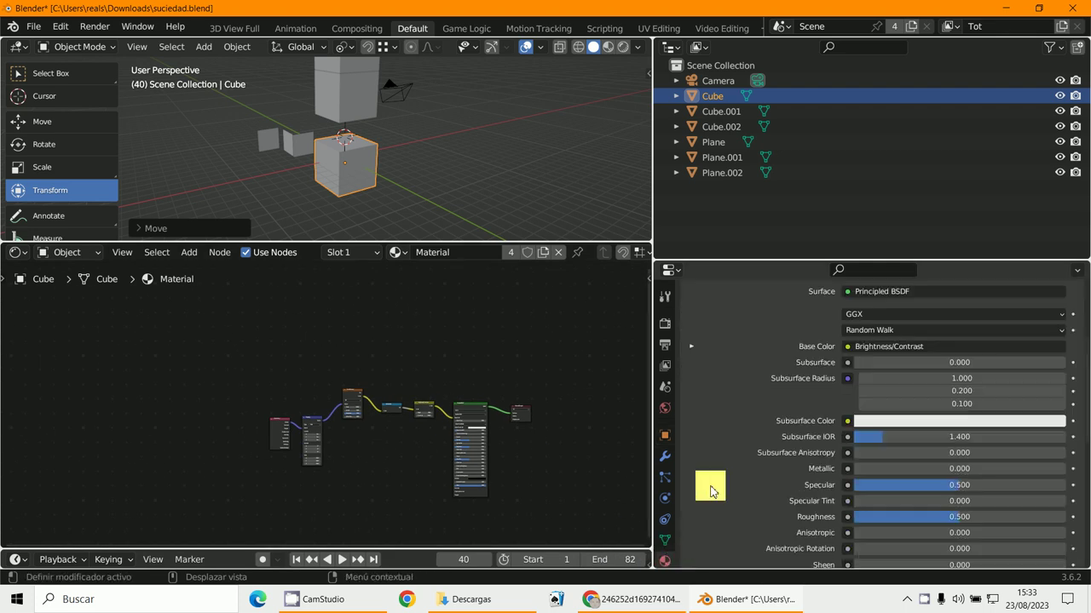
scroll(315, 417, up, 2)
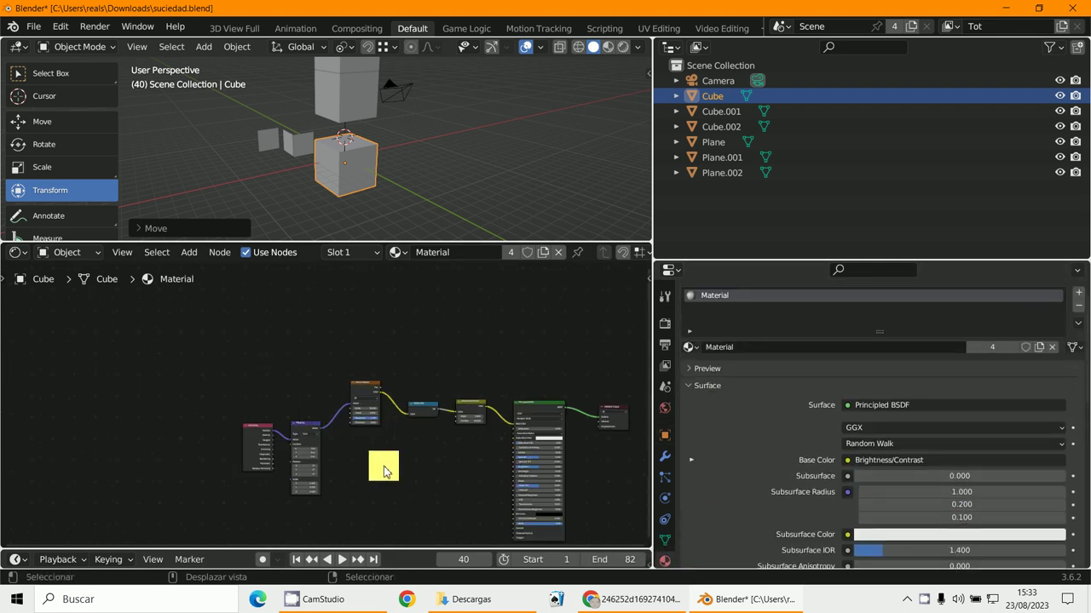
scroll(384, 462, up, 2)
scroll(238, 435, up, 2)
scroll(219, 435, up, 2)
shift+middle_drag(218, 438, 378, 516)
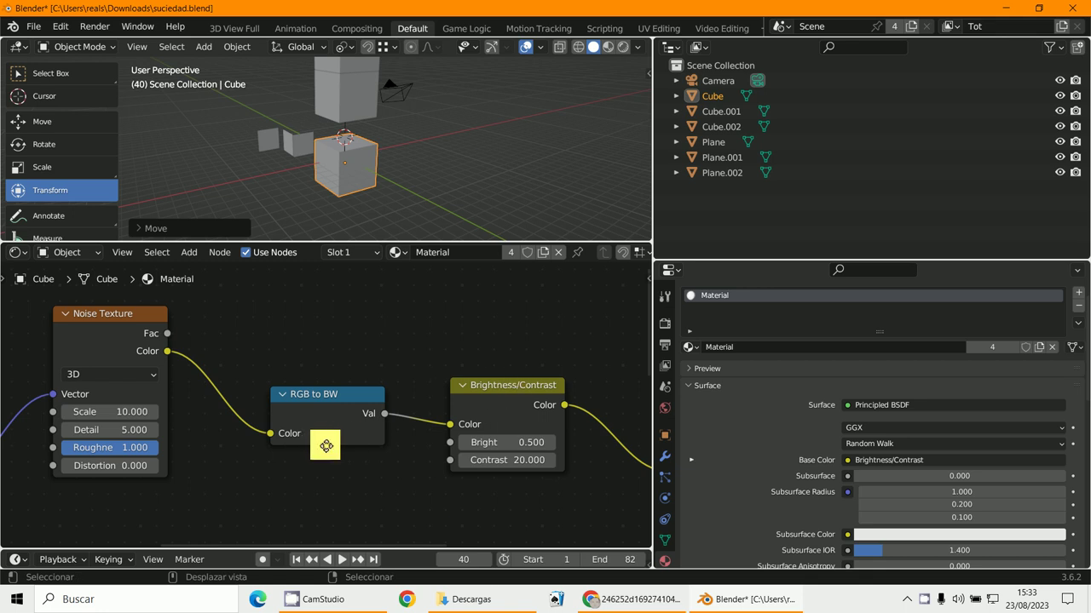
middle_drag(326, 445, 378, 431)
scroll(540, 429, down, 1)
scroll(432, 446, down, 1)
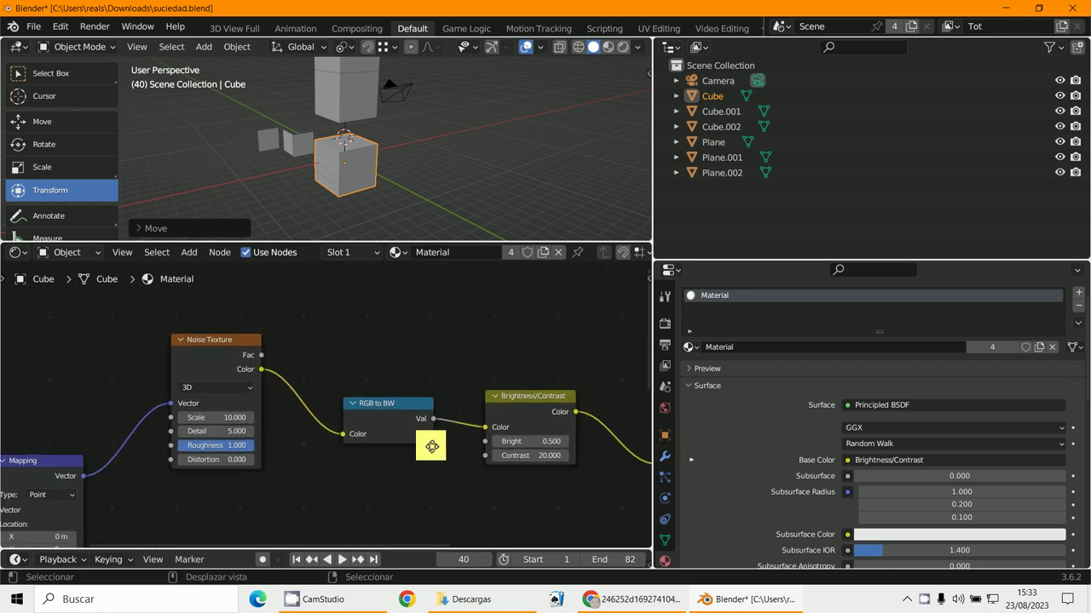
middle_drag(285, 406, 474, 394)
scroll(440, 381, up, 2)
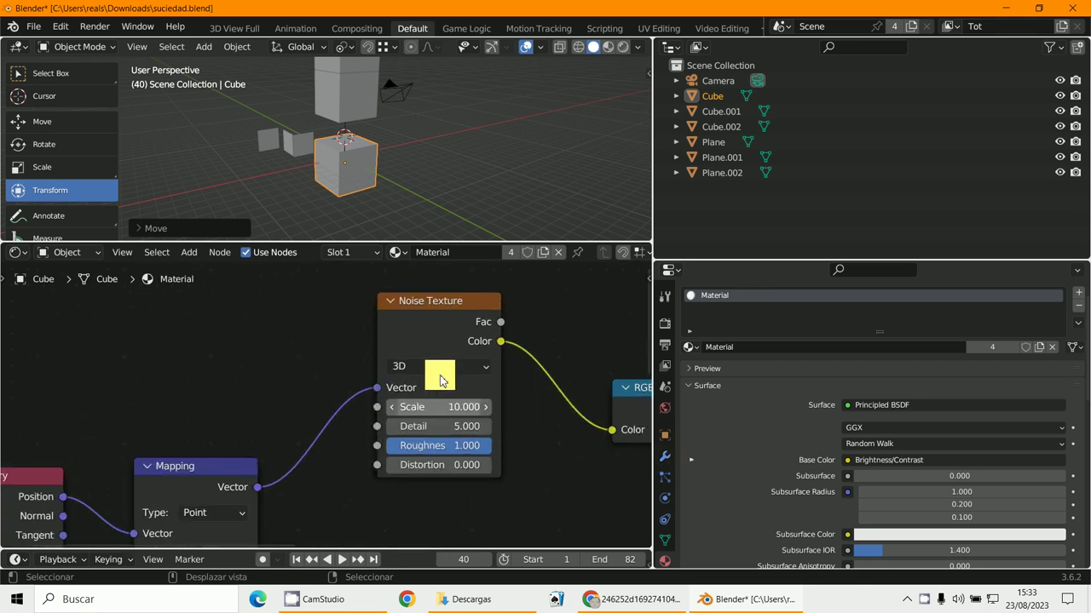
scroll(424, 307, down, 2)
scroll(397, 389, down, 1)
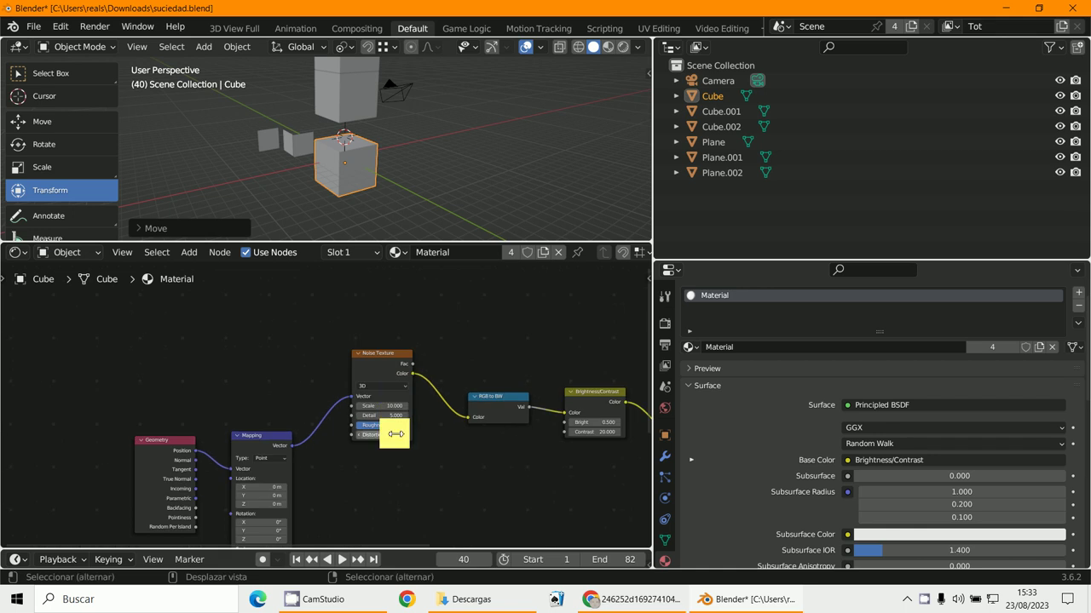
middle_drag(397, 431, 214, 397)
scroll(299, 415, down, 1)
scroll(298, 416, down, 1)
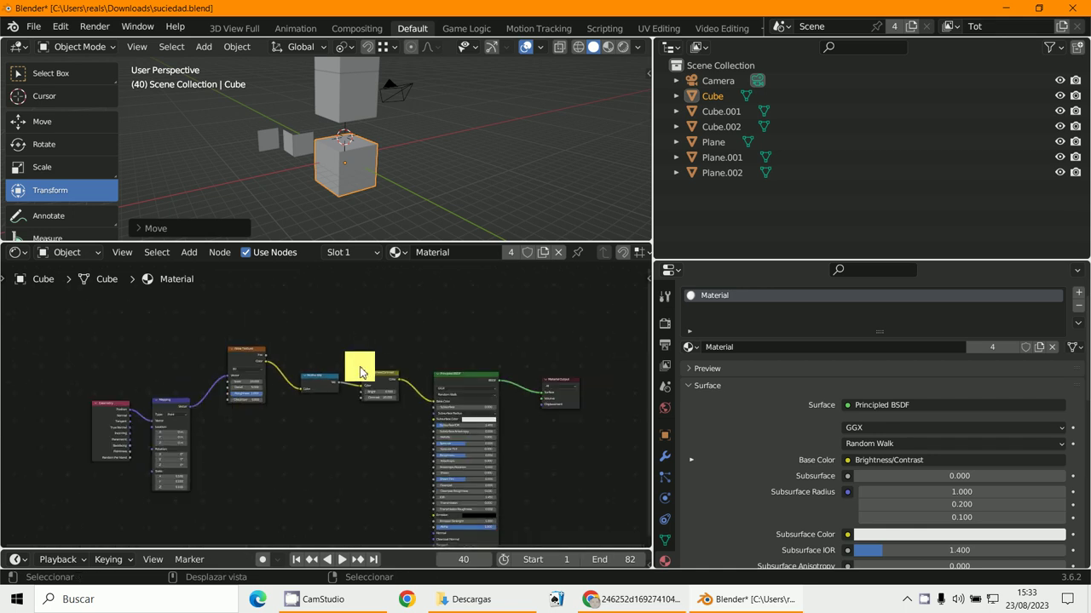
- Box-select and delete the Geometry, Mapping, Noise, RGB to BW and Brightness/Contrast nodes
key(b)
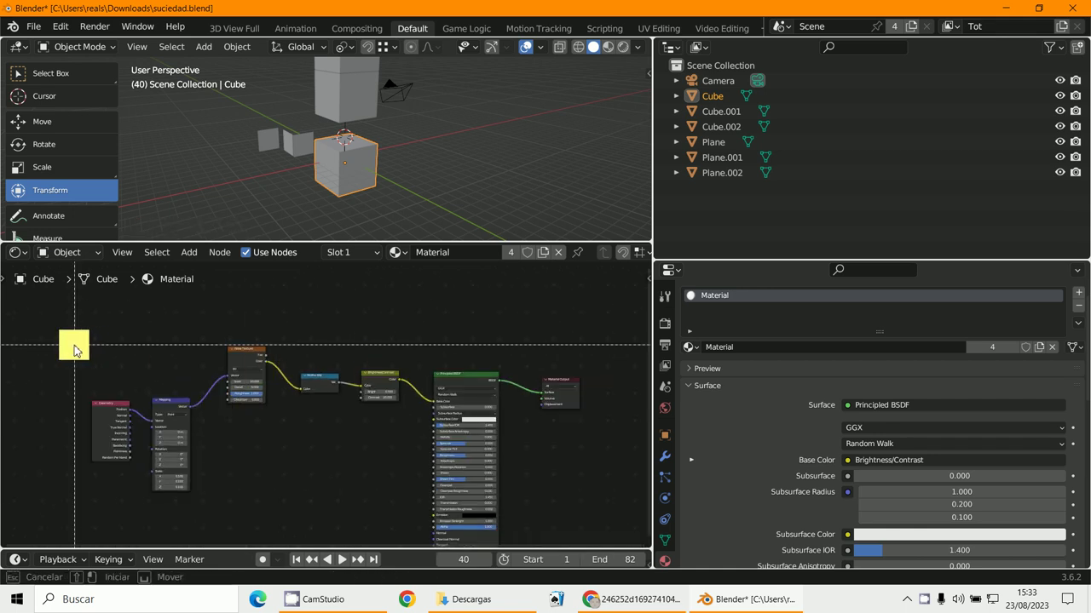
drag(73, 346, 370, 484)
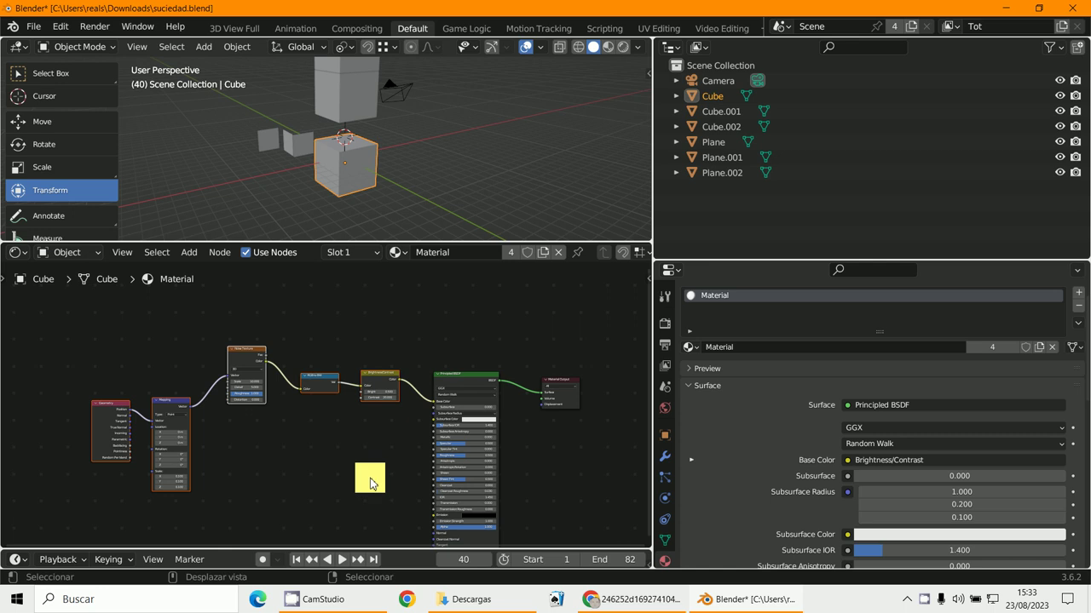
key(Delete)
scroll(369, 481, up, 2)
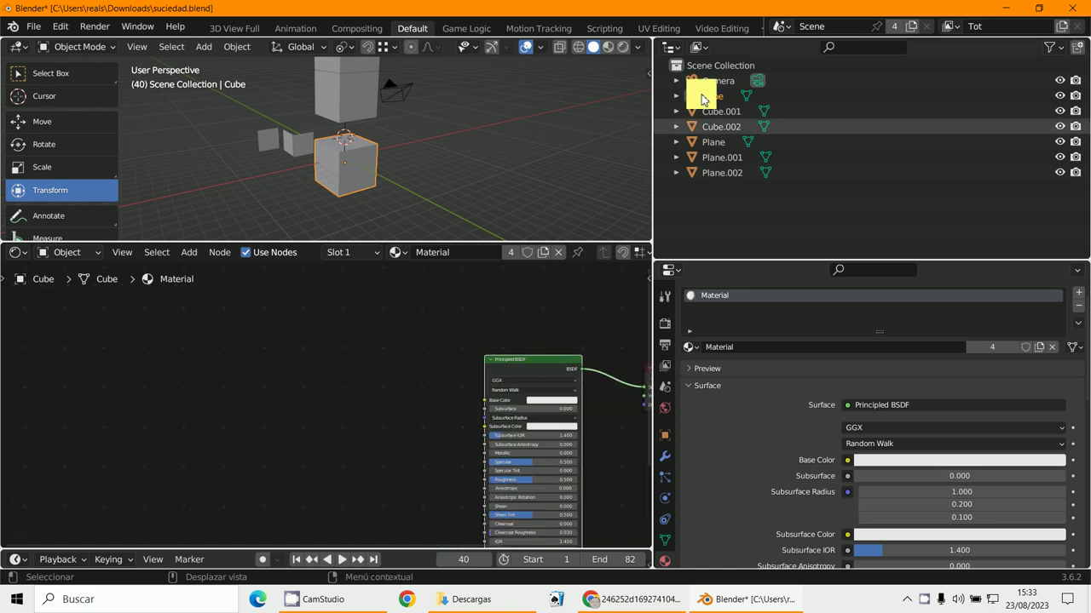
- Turn the Outliner into an Image Editor showing '000.001.001 - Plaster roughness - 1 - SD'
click(680, 46)
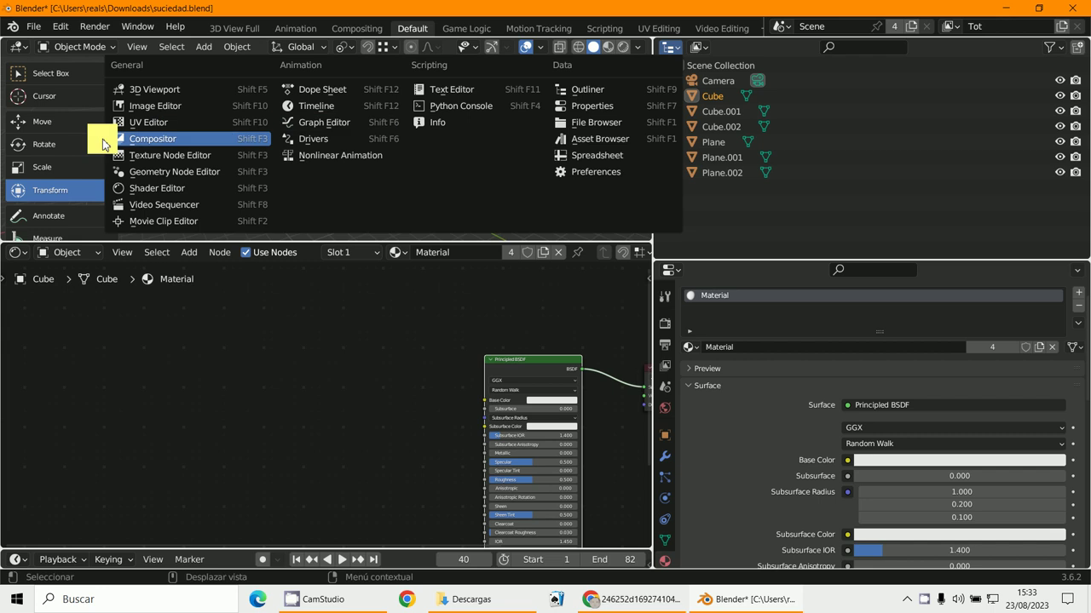
click(141, 105)
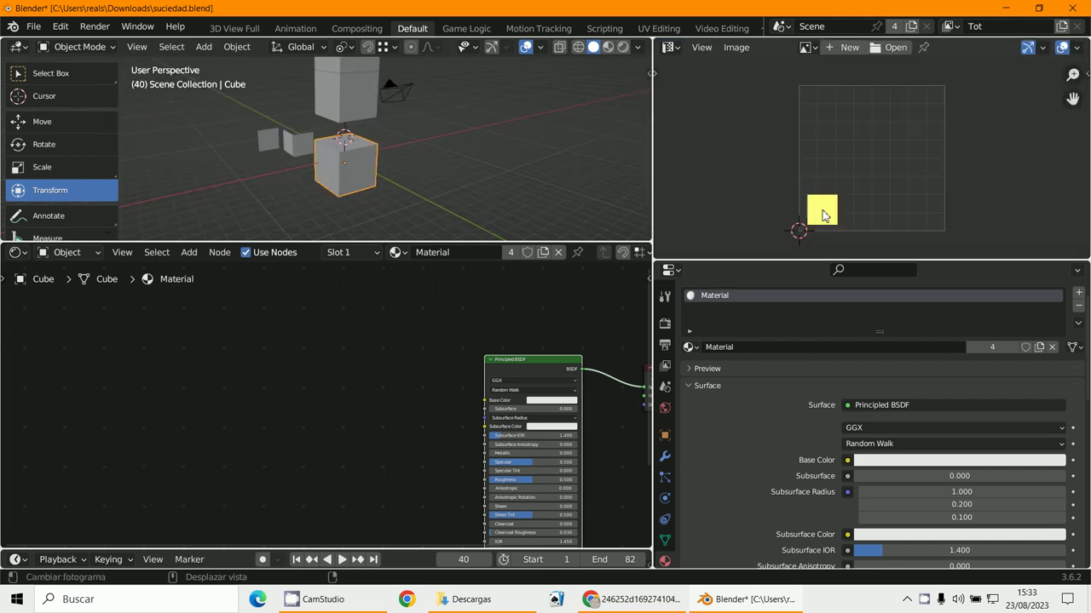
click(812, 49)
click(815, 68)
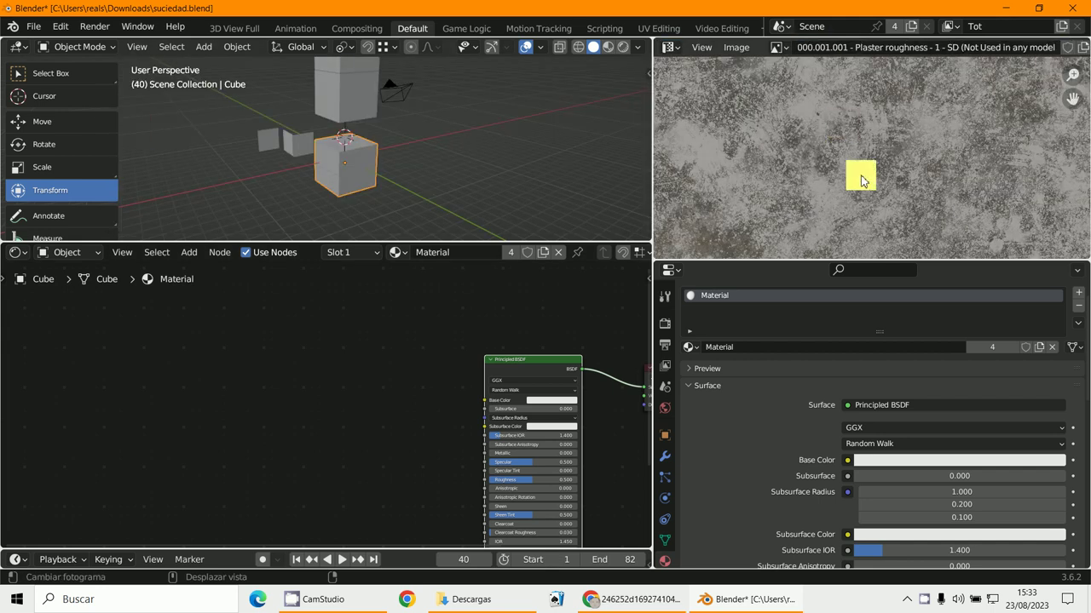
scroll(862, 181, down, 1)
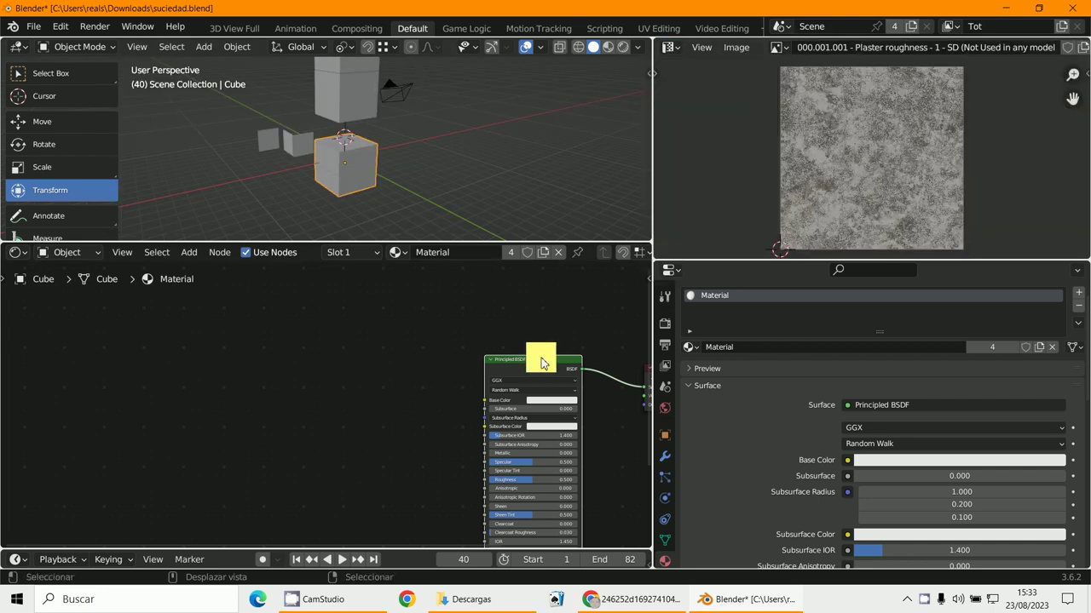
drag(541, 363, 503, 368)
click(190, 253)
mouse_move(217, 339)
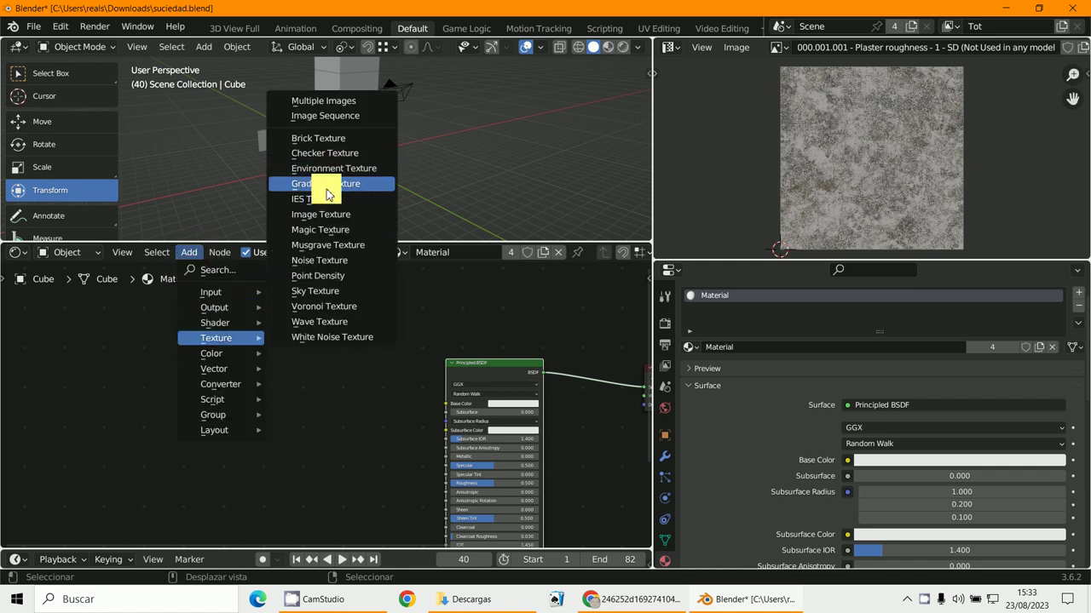
- Add an Image Texture node loaded with the Plaster roughness image, wired into Principled BSDF Base Color
click(317, 214)
click(310, 409)
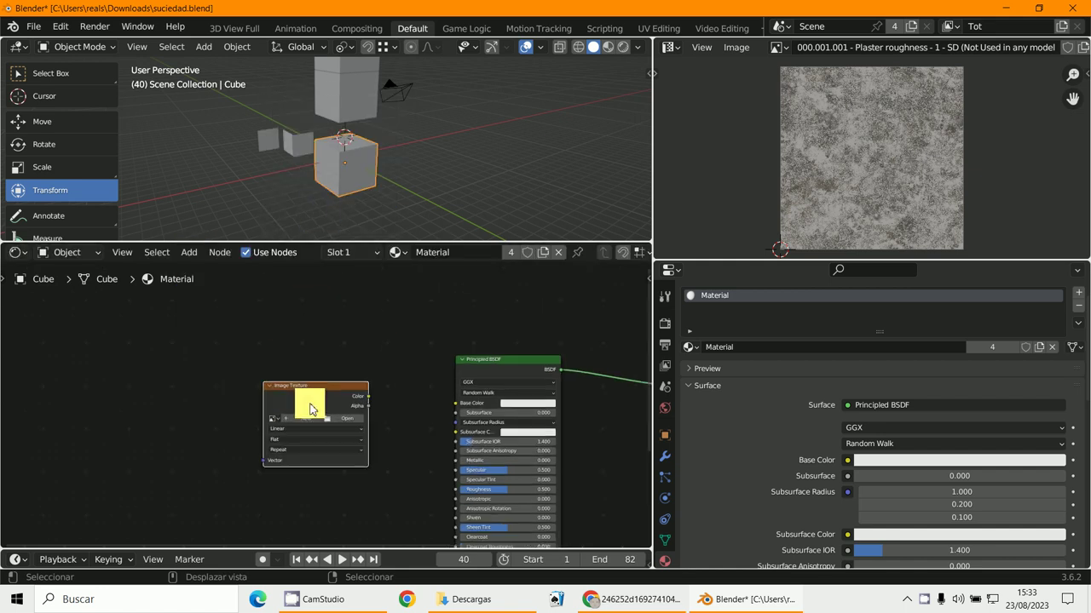
scroll(327, 406, up, 1)
drag(380, 395, 490, 404)
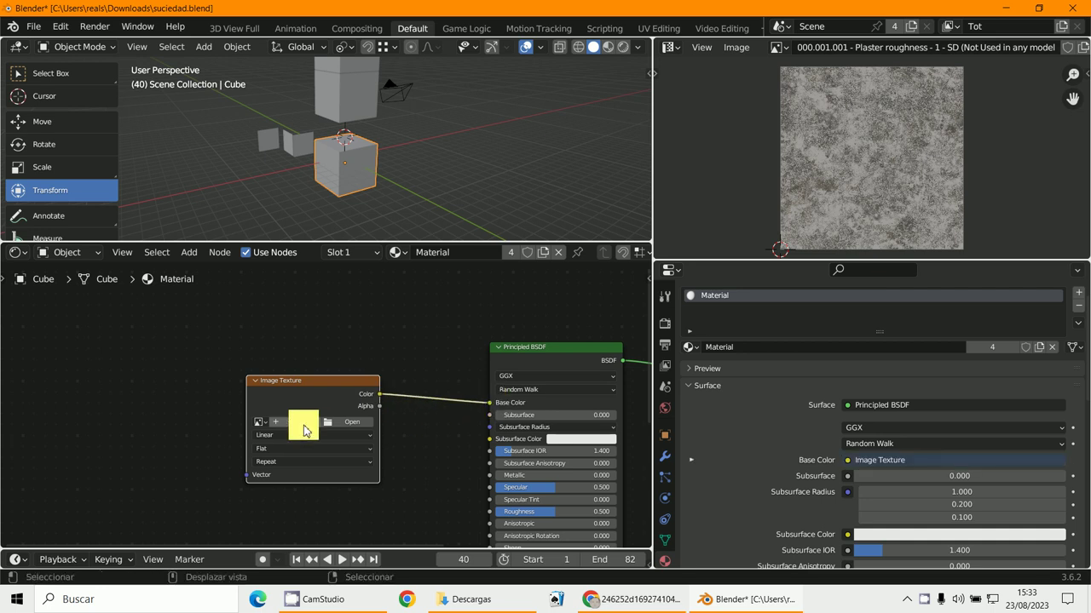
click(258, 423)
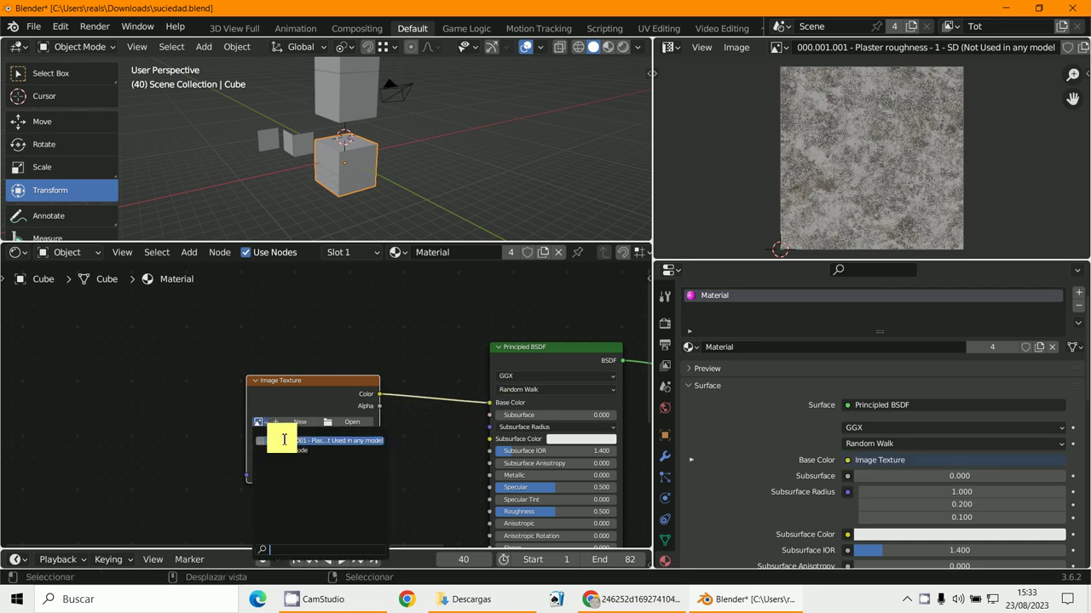
click(284, 440)
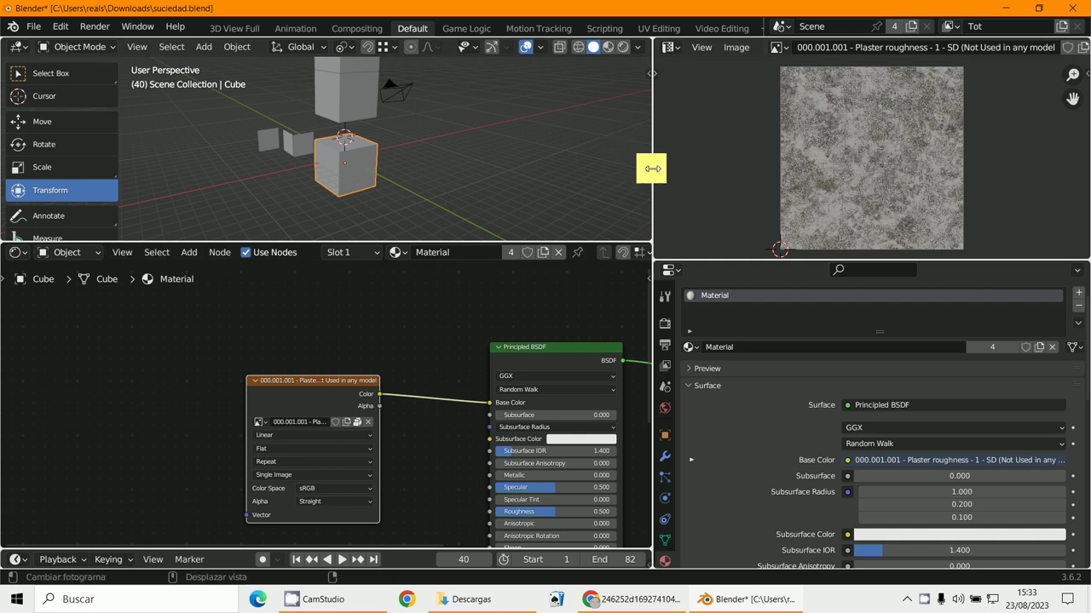
- Widen the 3D viewport and set Viewport Shading Color to Texture to see the plaster on the cubes
drag(653, 168, 783, 213)
click(761, 53)
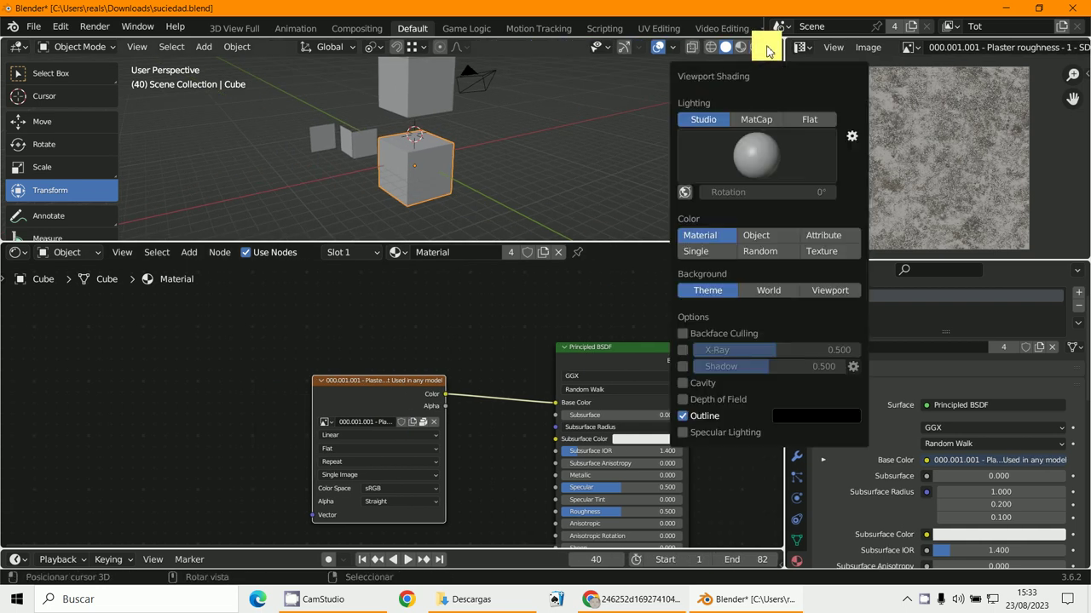
click(823, 252)
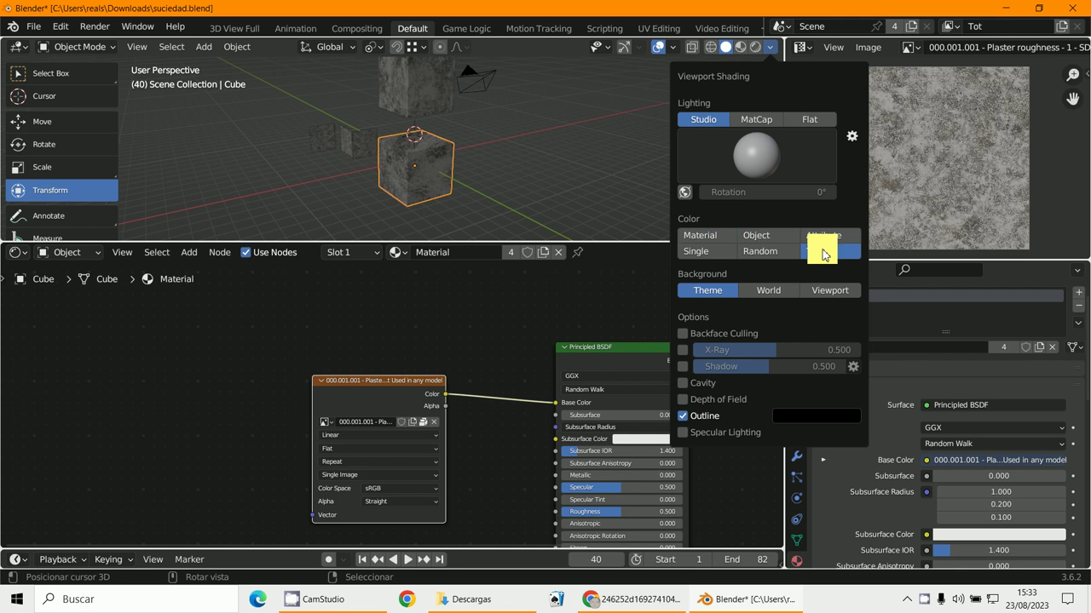
scroll(554, 214, up, 2)
scroll(555, 214, up, 2)
scroll(550, 205, up, 3)
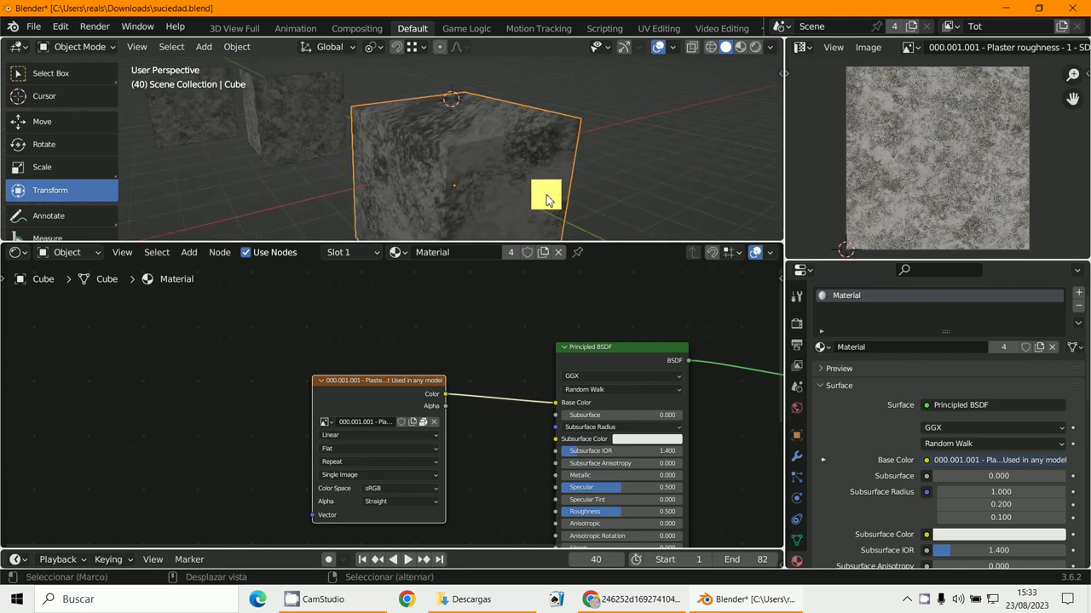
mouse_move(546, 195)
middle_down()
mouse_move(603, 175)
mouse_move(504, 181)
mouse_move(531, 199)
mouse_move(491, 170)
mouse_move(515, 199)
middle_up()
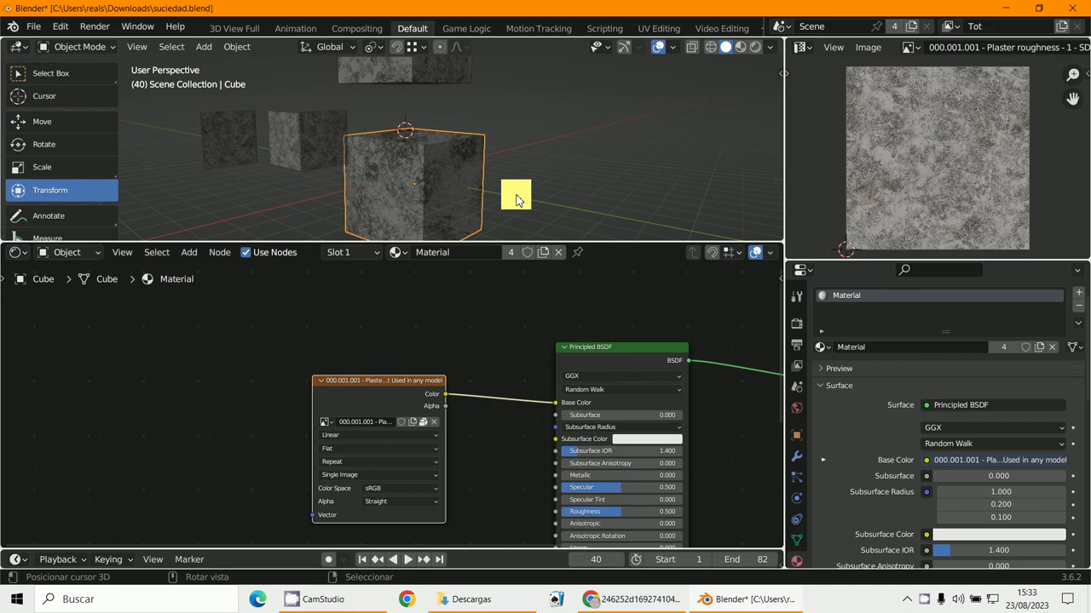
- Render frame 40 of the plaster-textured scene with F12
key(F12)
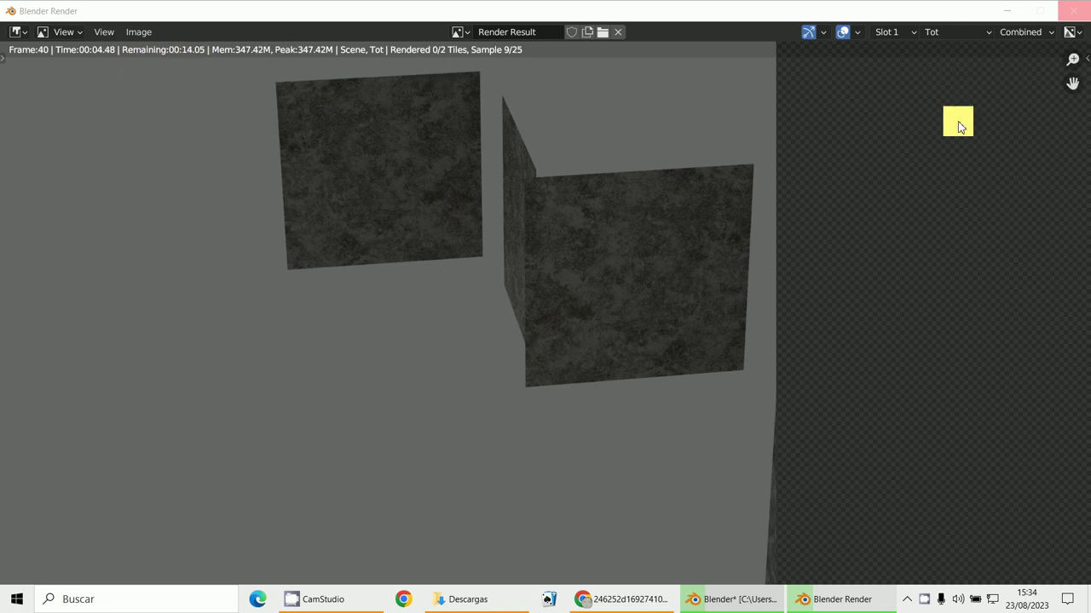
- Switch the Cycles render device from CPU to GPU Compute and collapse Viewport sampling
click(748, 605)
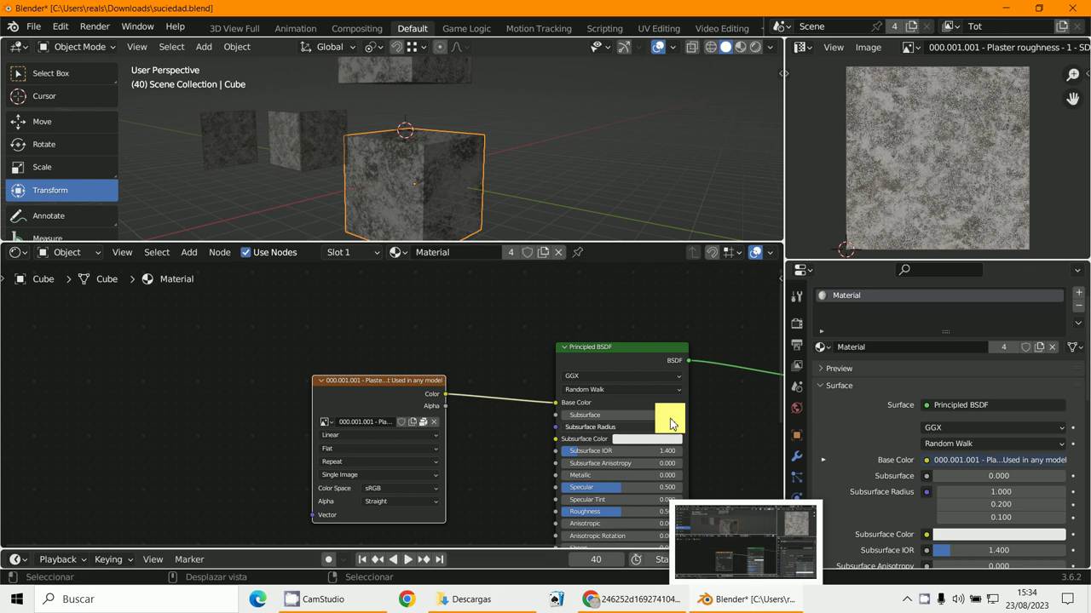
click(794, 323)
scroll(840, 390, up, 1)
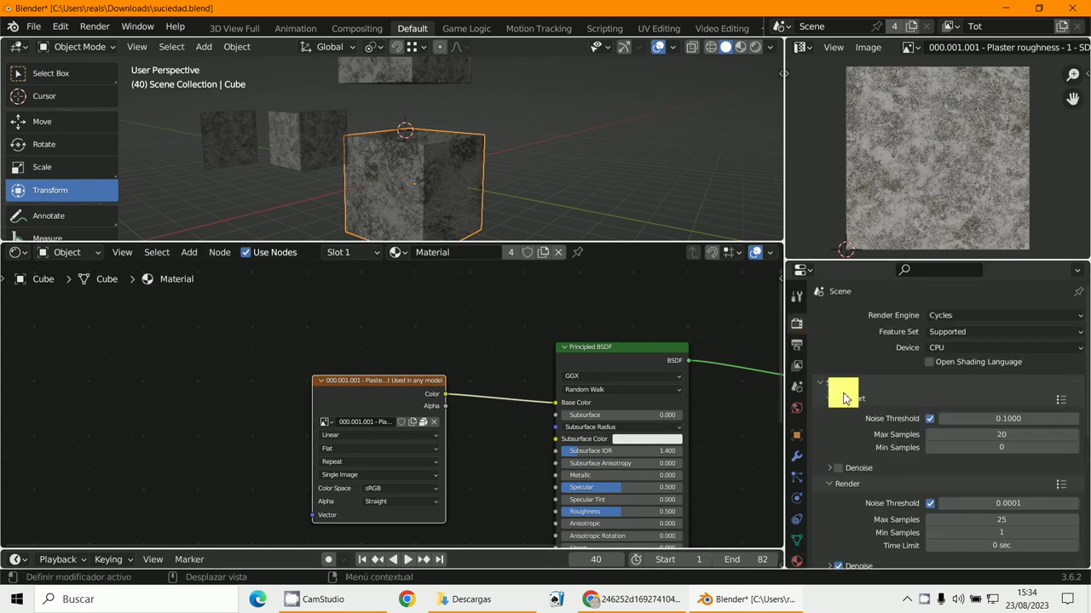
click(933, 349)
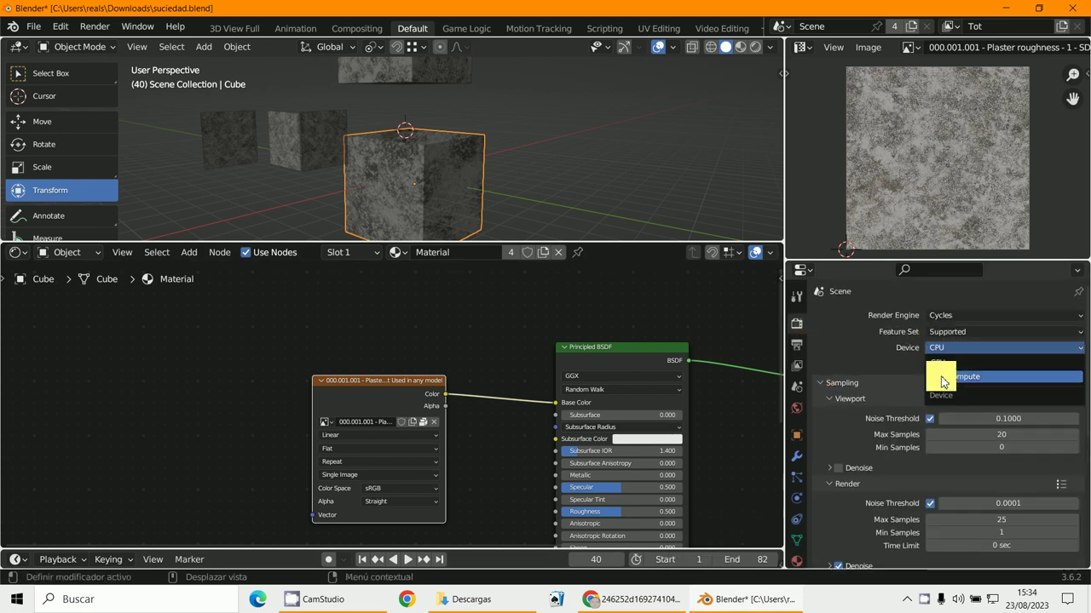
click(943, 379)
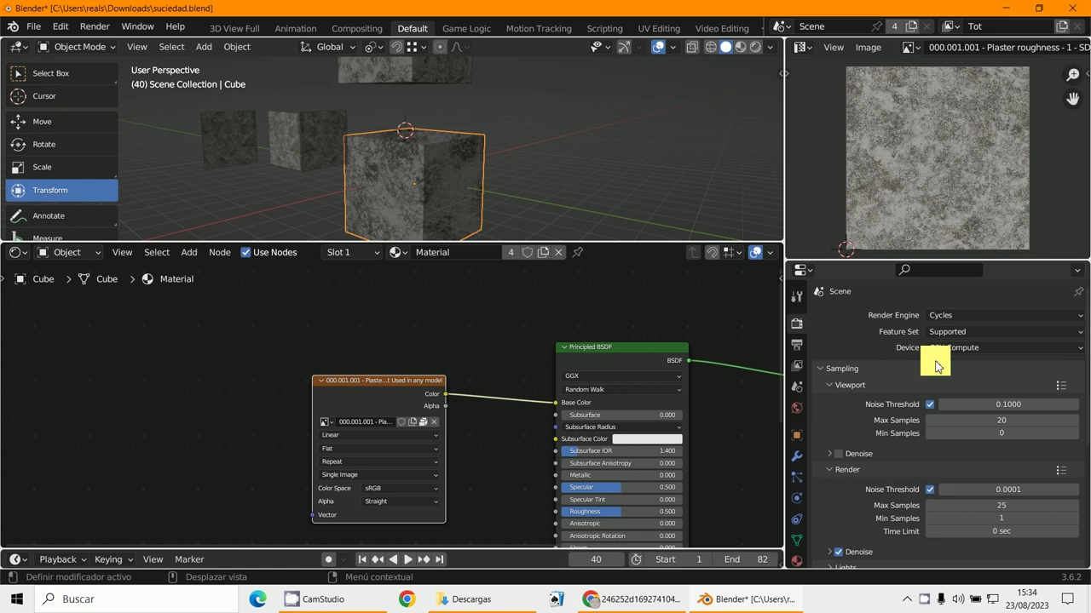
click(833, 388)
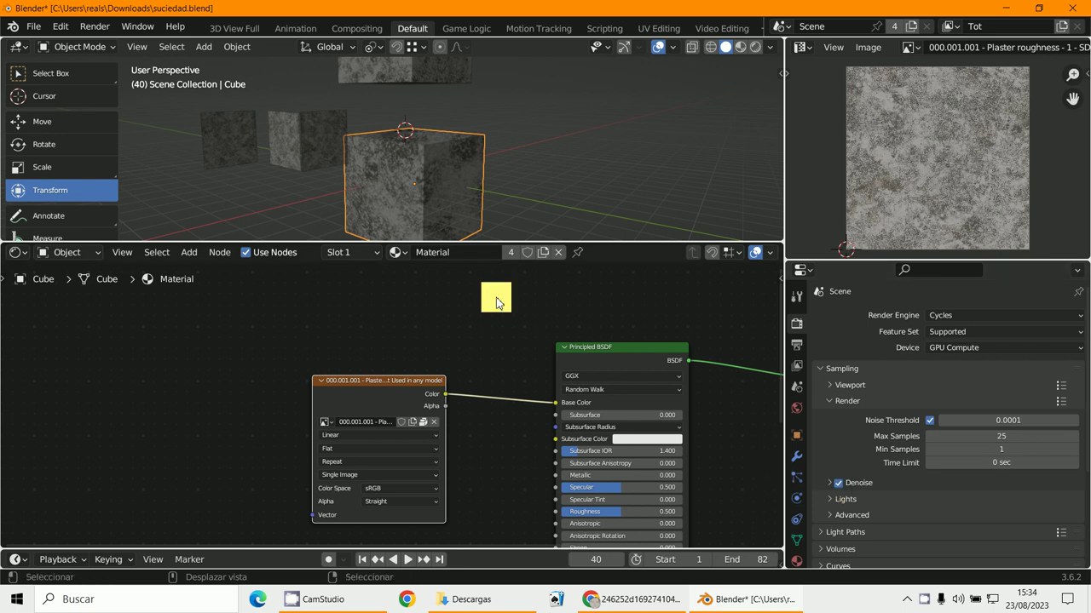
scroll(462, 383, down, 1)
scroll(462, 382, down, 2)
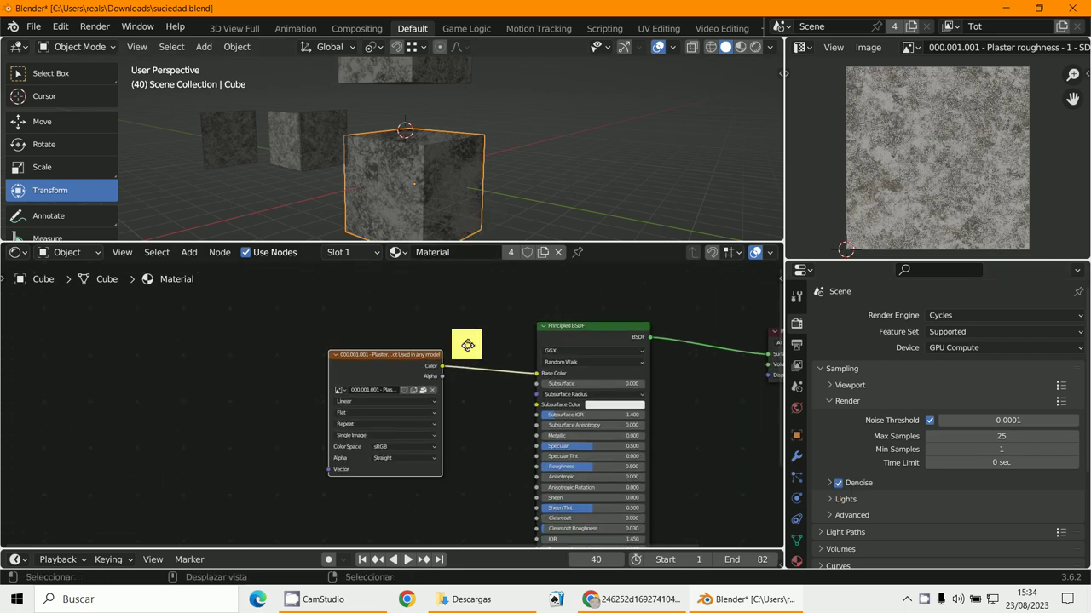
drag(385, 359, 408, 346)
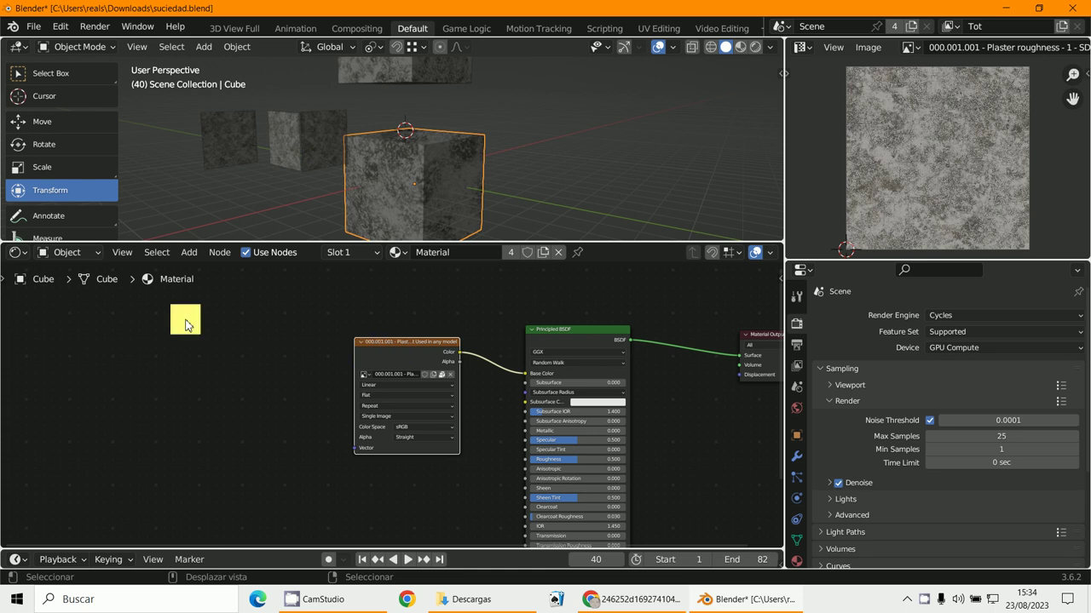
click(189, 252)
mouse_move(213, 292)
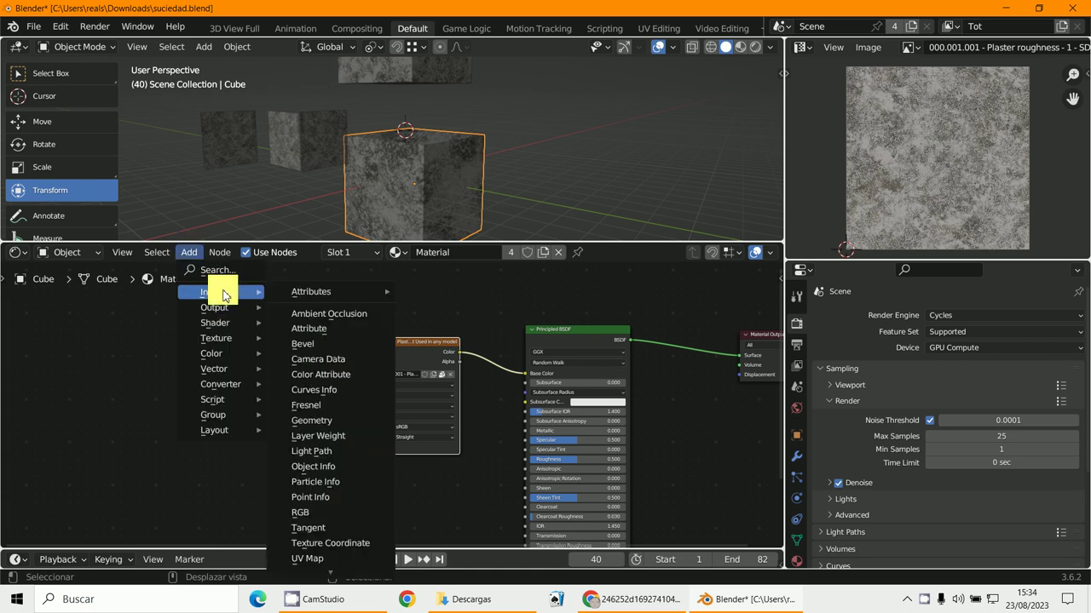
click(358, 542)
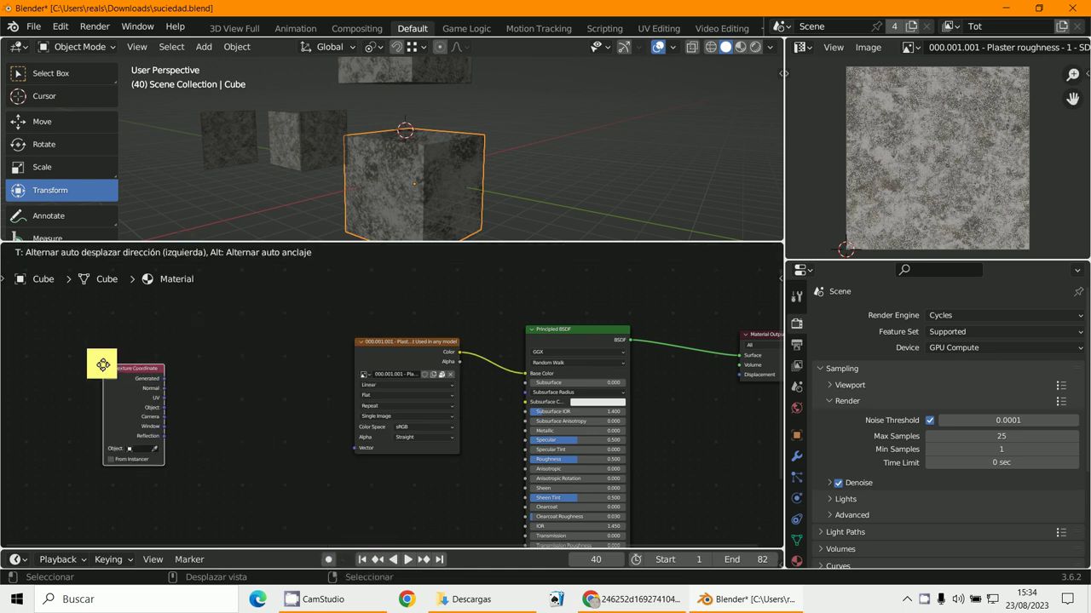
click(85, 365)
click(191, 253)
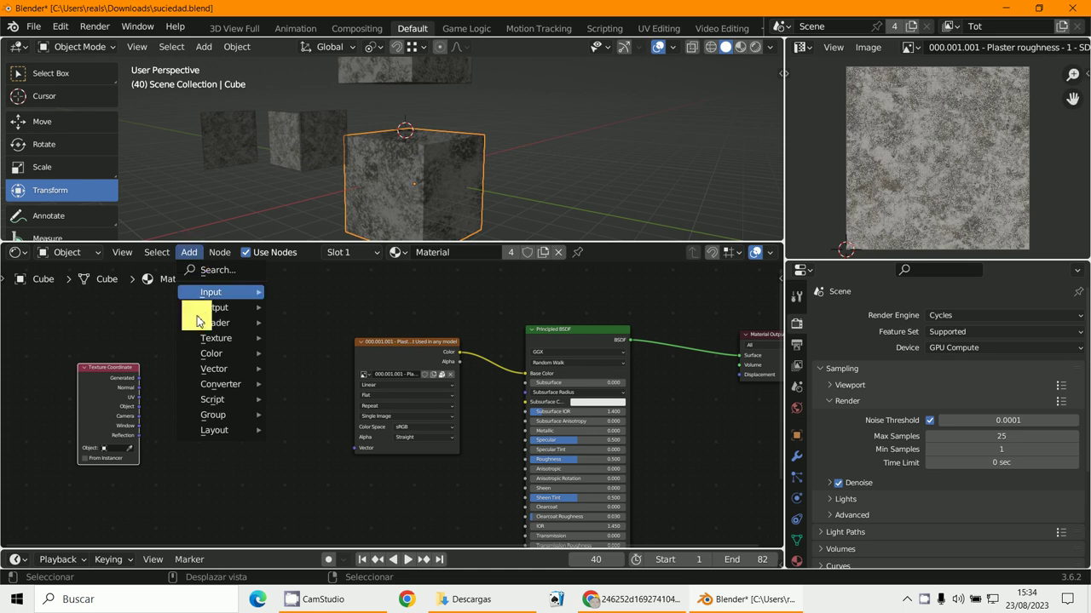
mouse_move(215, 369)
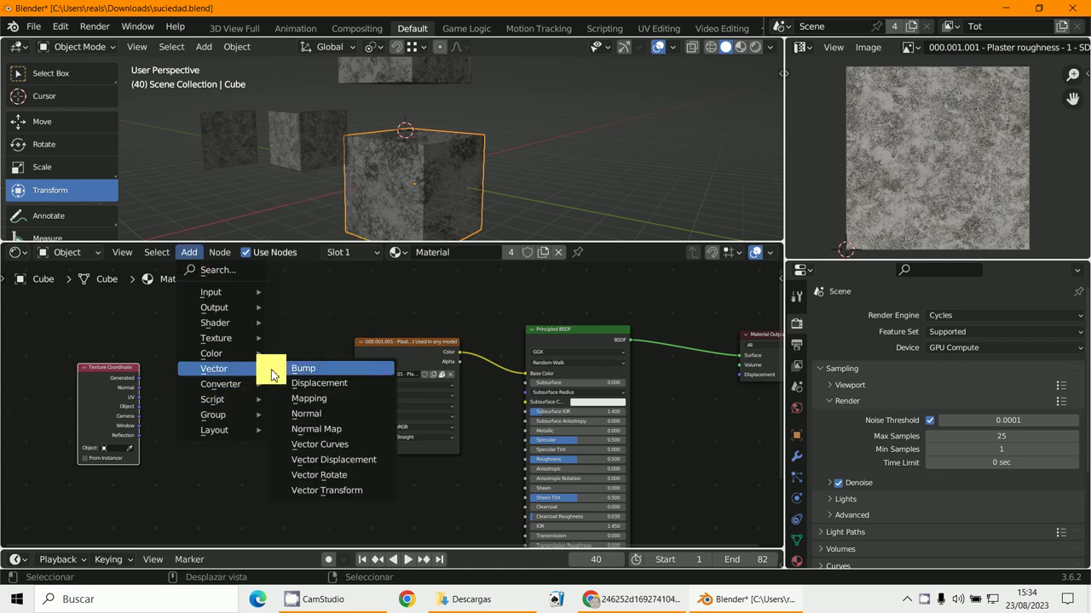
click(290, 397)
click(213, 357)
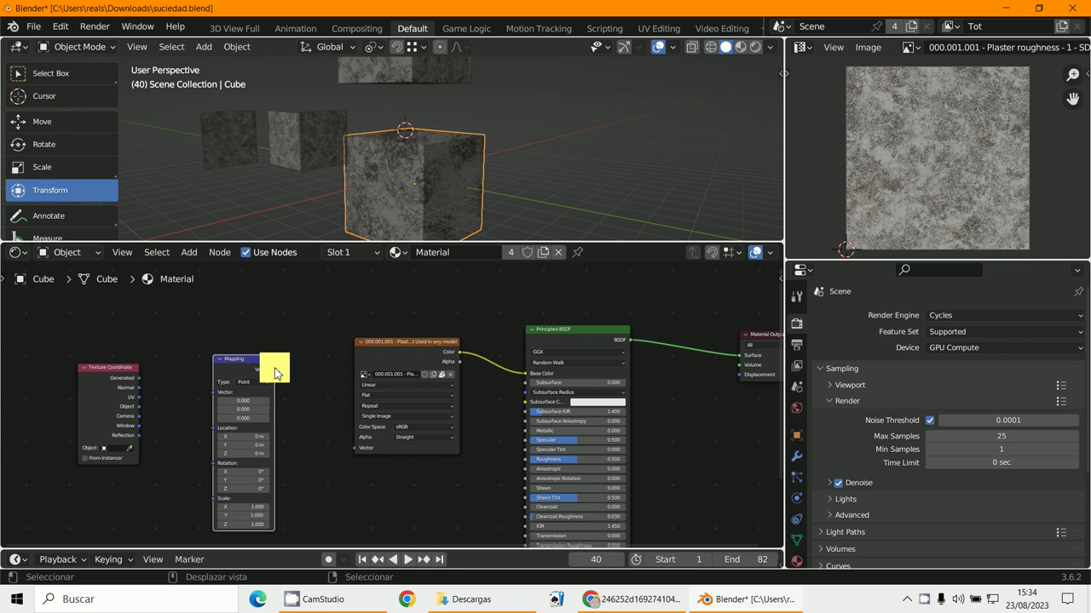
drag(272, 370, 355, 448)
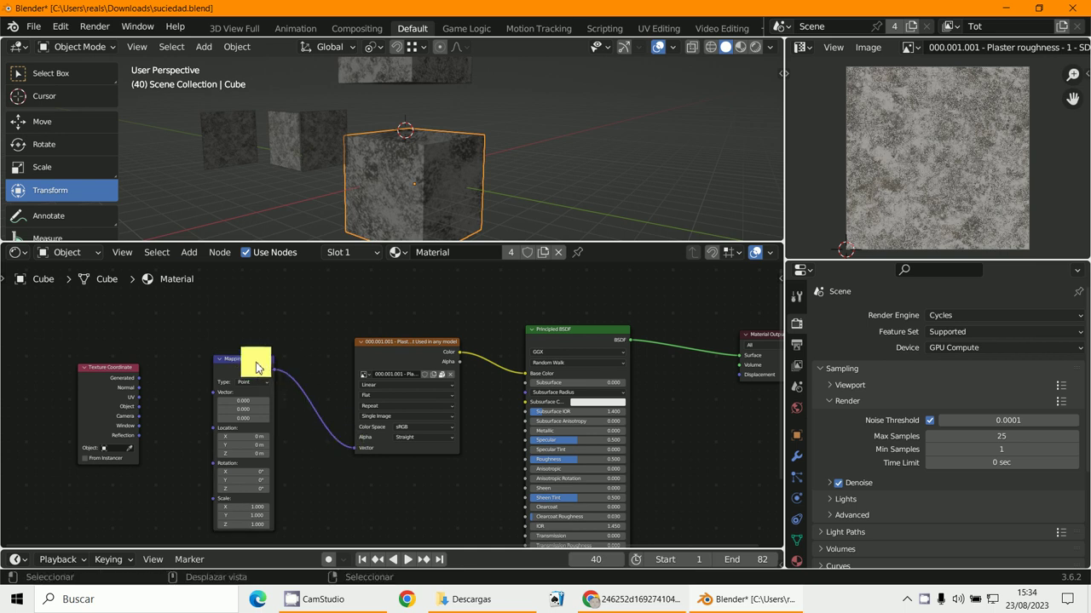
scroll(255, 368, up, 2)
middle_drag(280, 414, 336, 447)
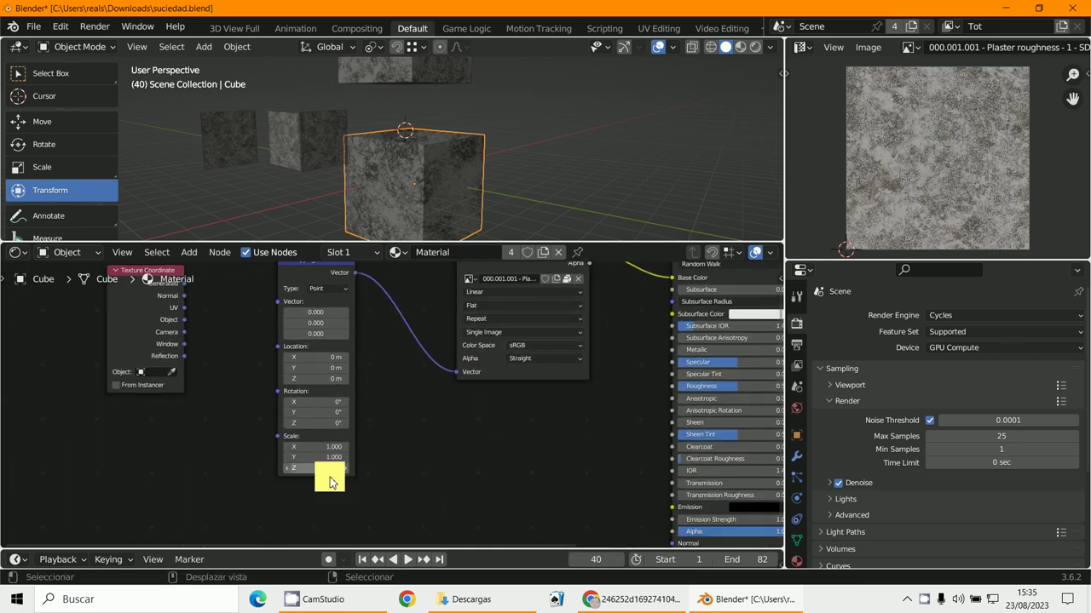
scroll(461, 426, down, 3)
scroll(183, 414, up, 1)
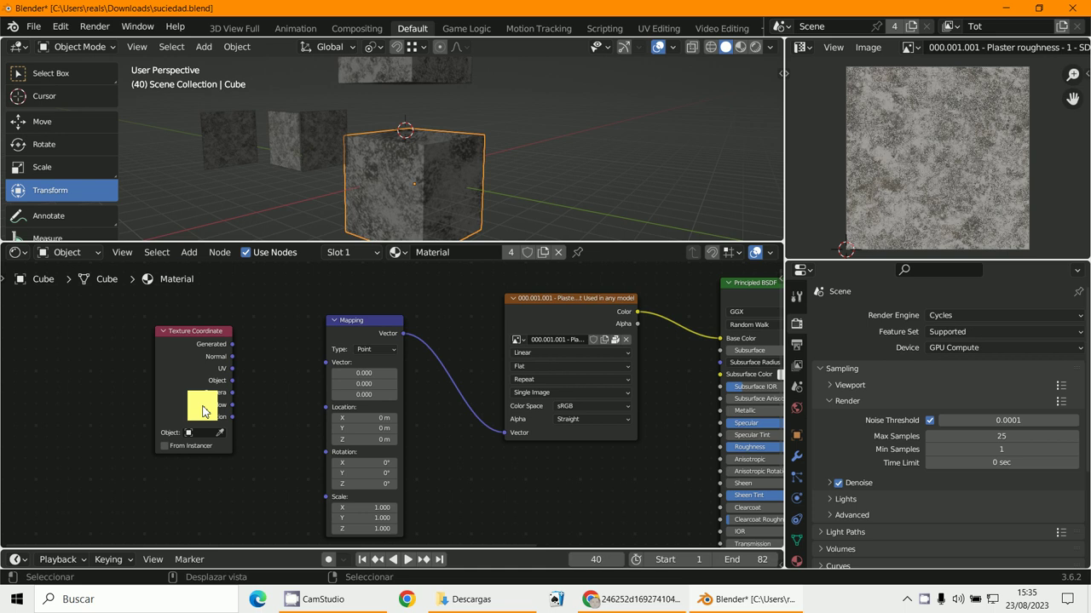
scroll(199, 426, up, 1)
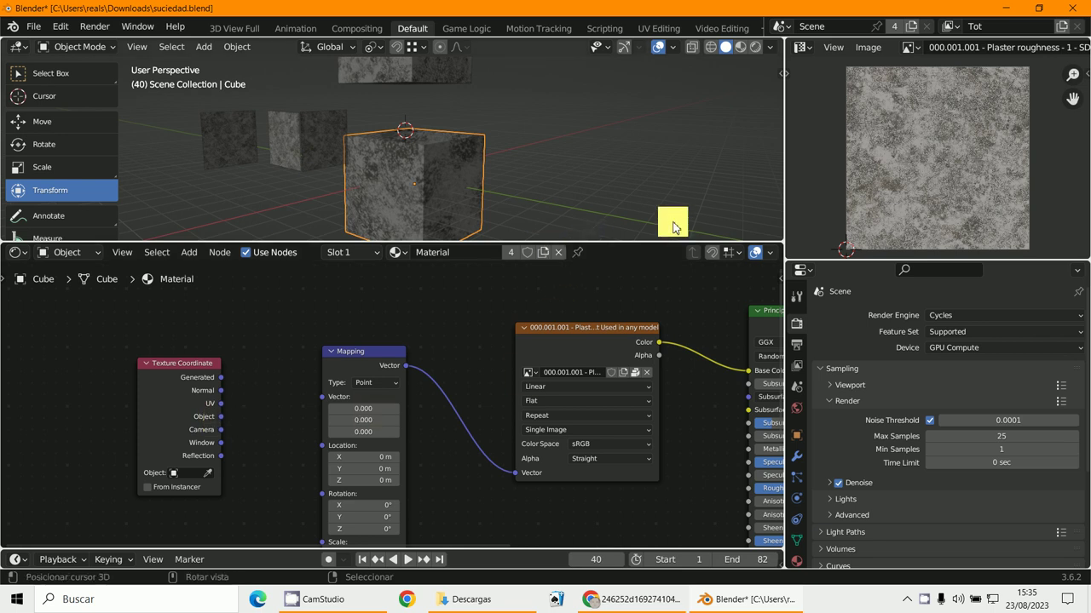
- Put the cube into Edit Mode, enlarge the UV editor and project UVs from view
click(83, 47)
click(79, 81)
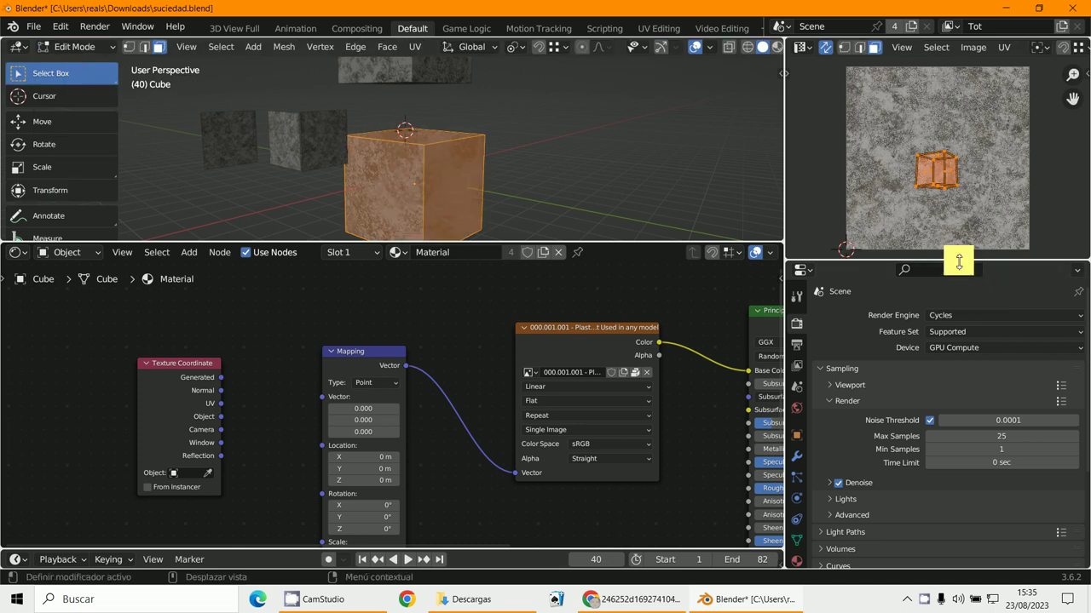
drag(953, 261, 957, 375)
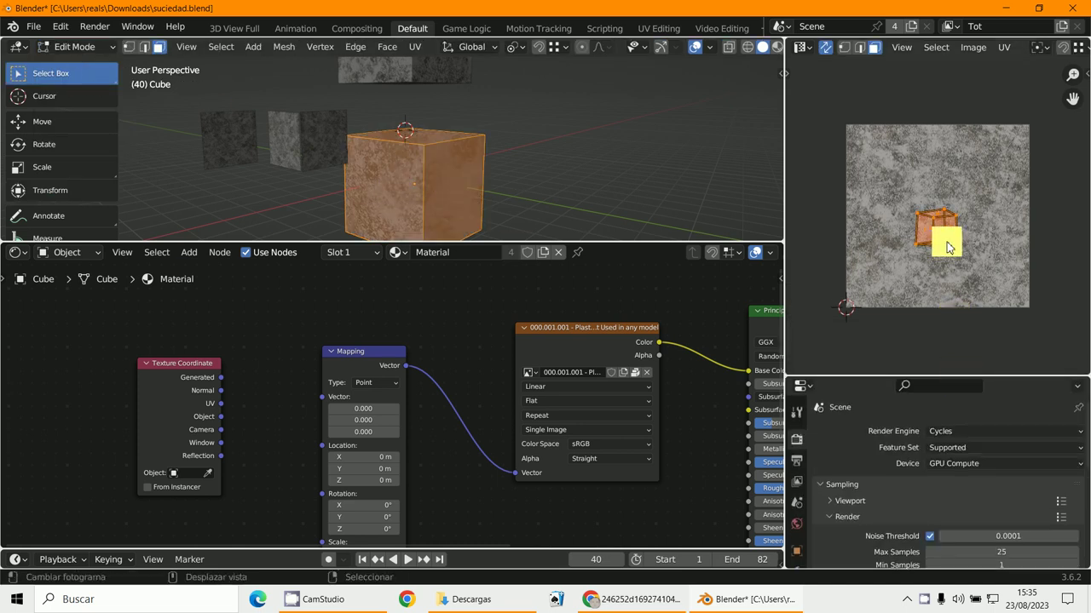
key(u)
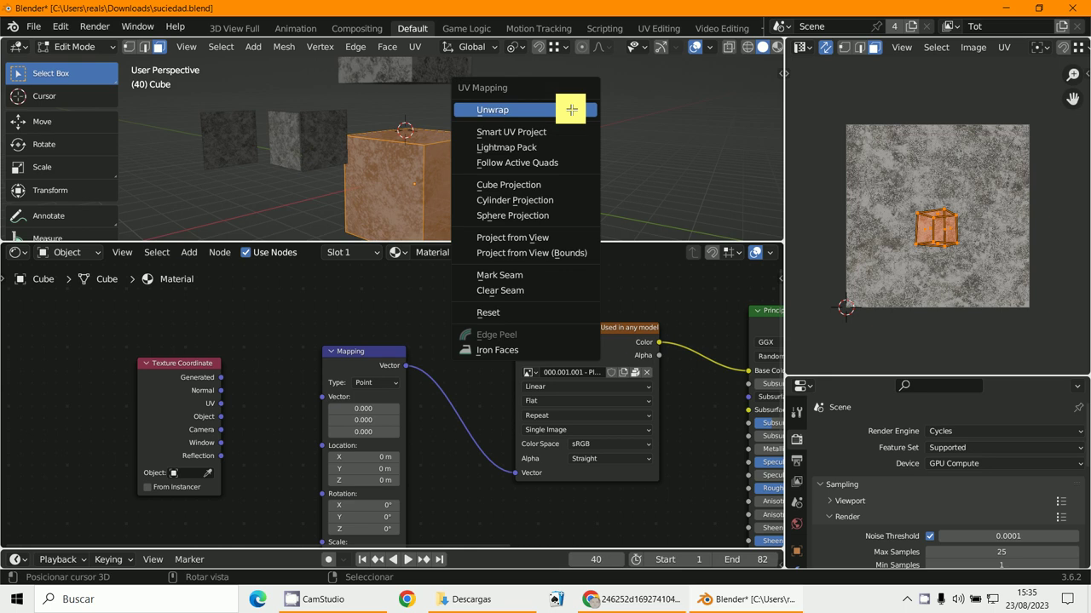
click(527, 245)
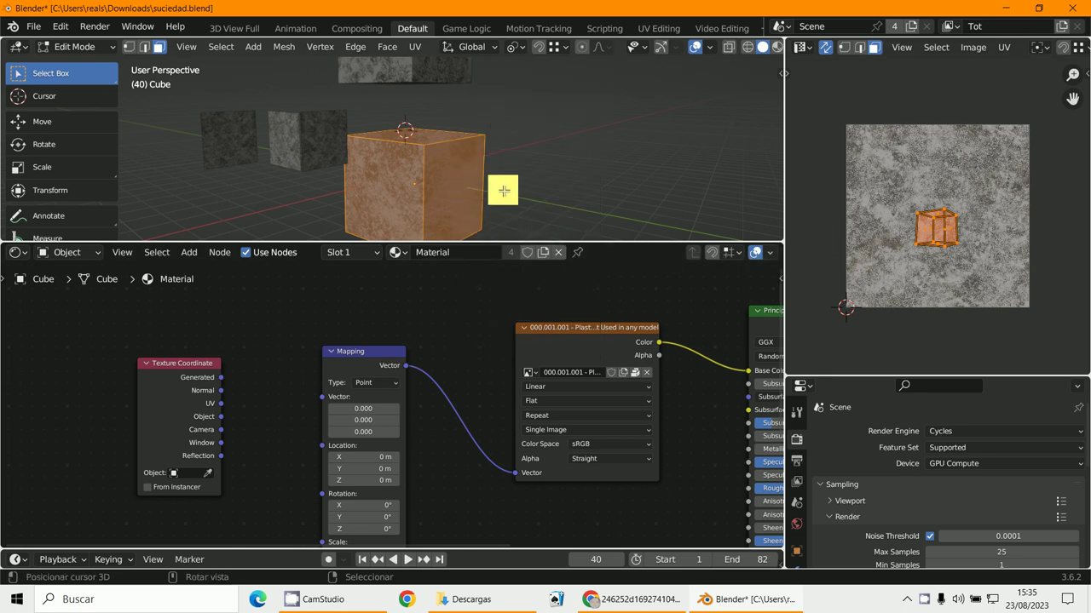
- Re-unwrap the cube with Smart UV Project into six islands over the plaster texture
key(u)
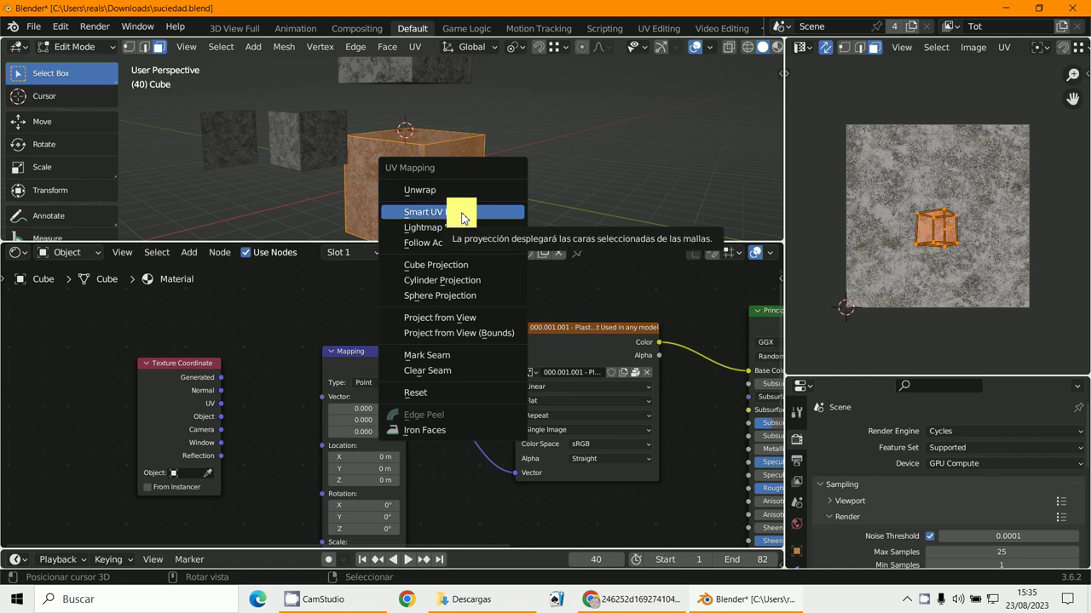
click(463, 219)
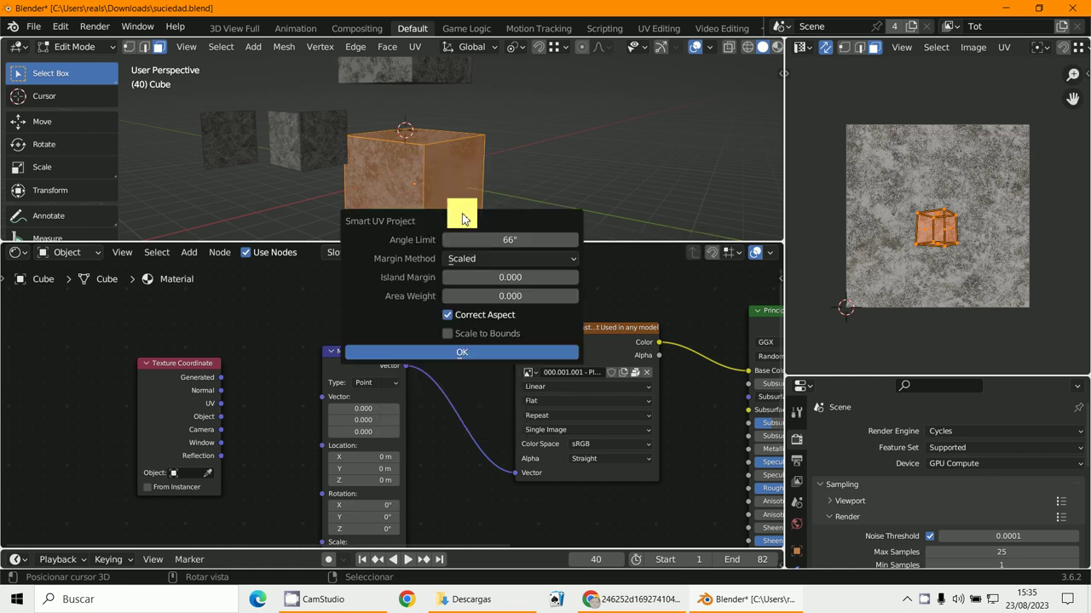
click(495, 353)
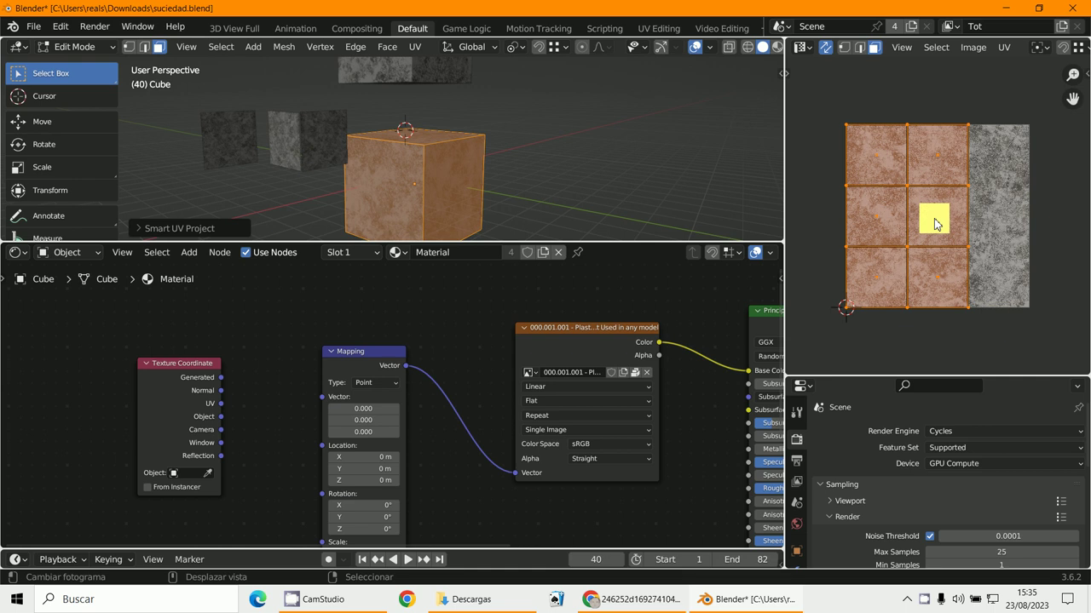
middle_drag(438, 165, 437, 160)
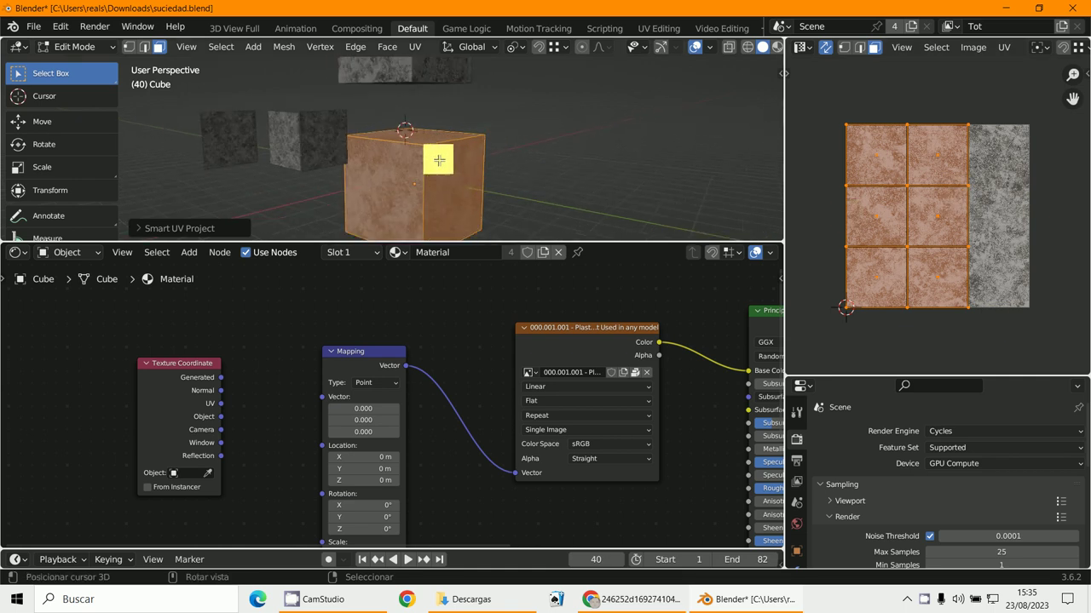
click(79, 47)
click(80, 81)
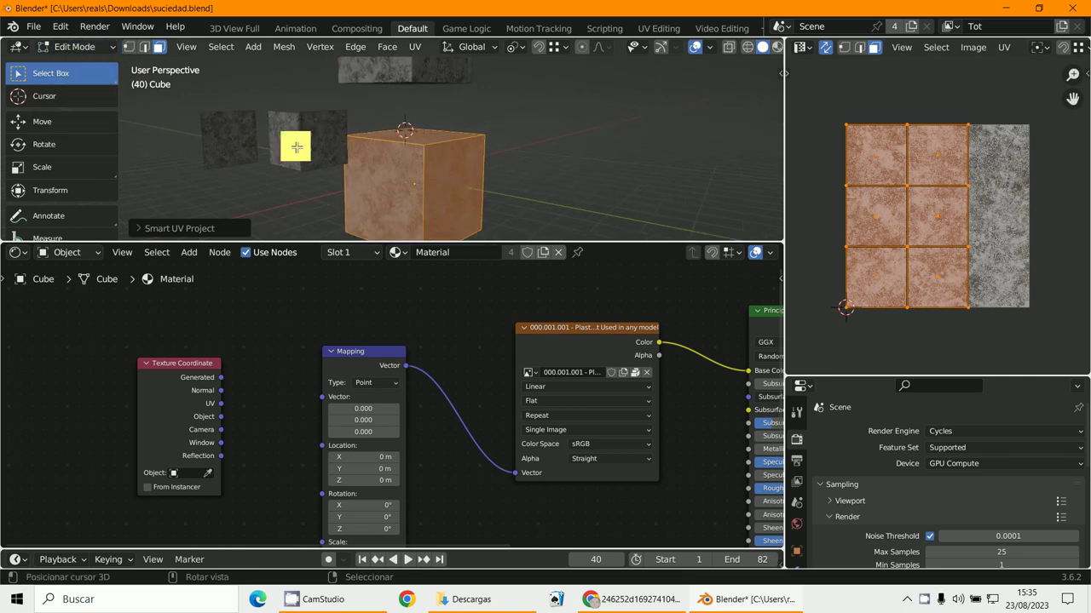
- Switch to edge select mode and pick several of the cube's edges
click(143, 47)
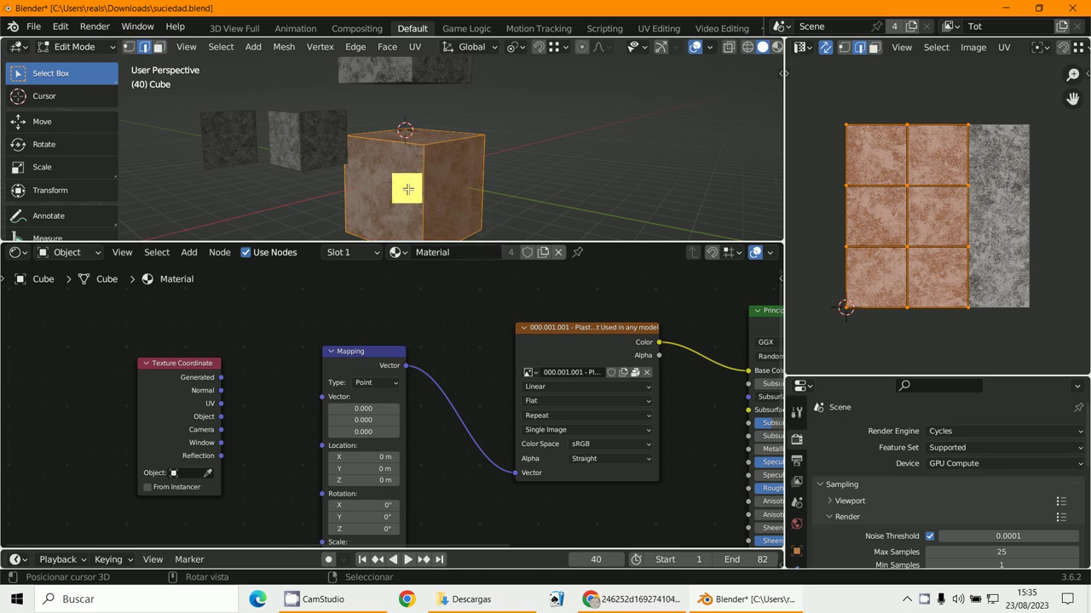
click(424, 190)
mouse_move(426, 190)
middle_down()
mouse_move(532, 191)
mouse_move(377, 226)
mouse_move(366, 201)
middle_up()
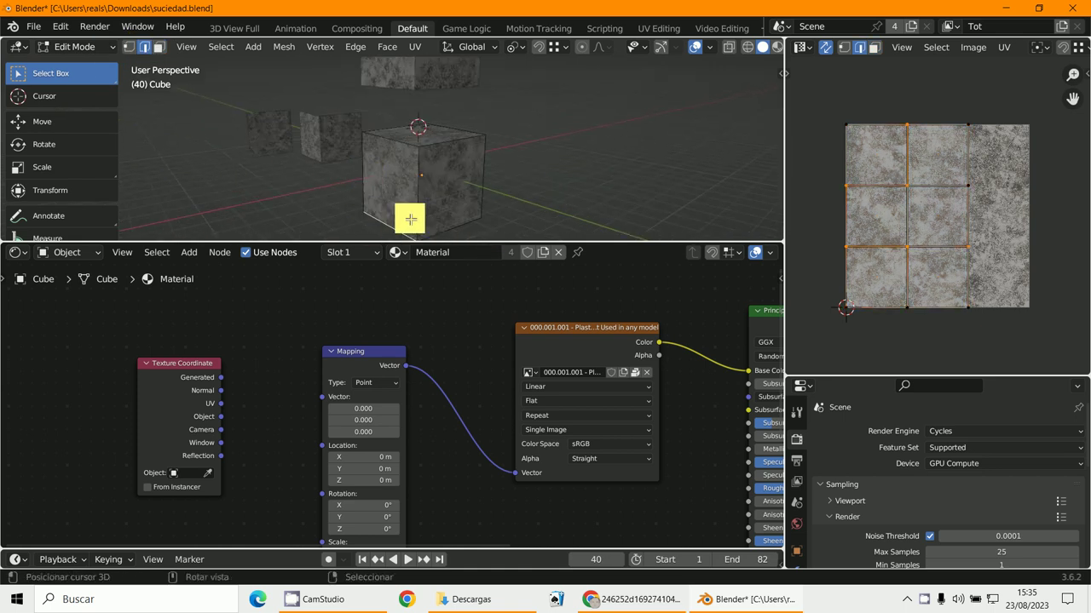
click(419, 173)
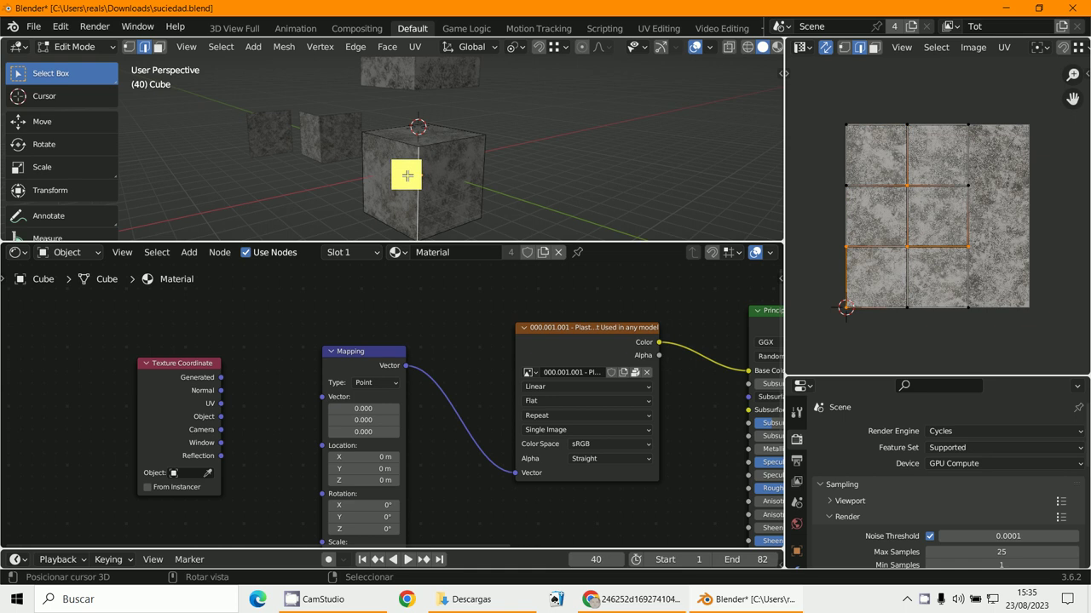
click(380, 211)
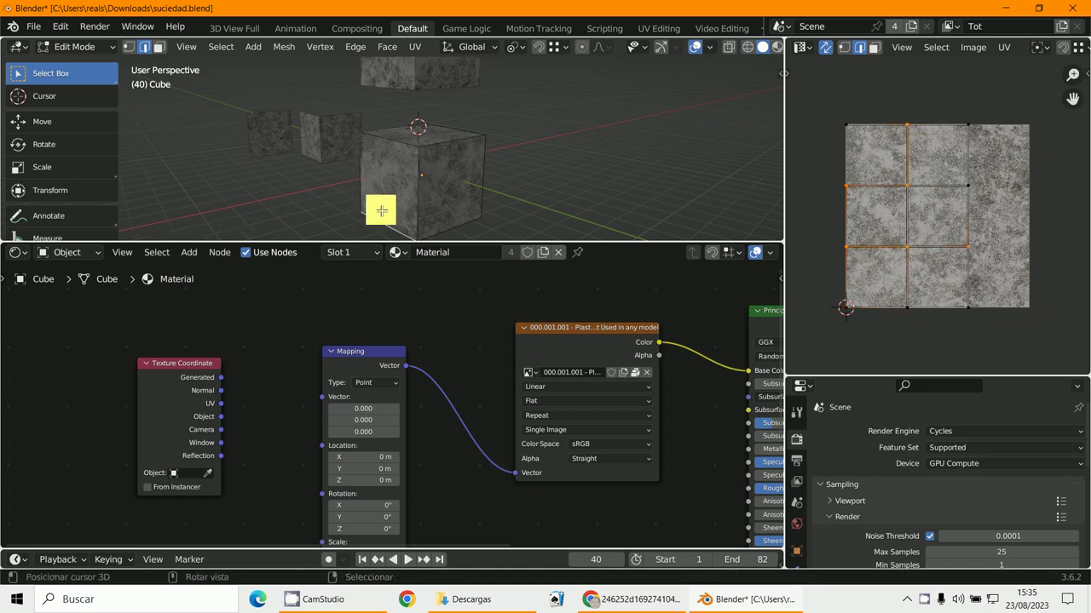
key(z)
click(596, 169)
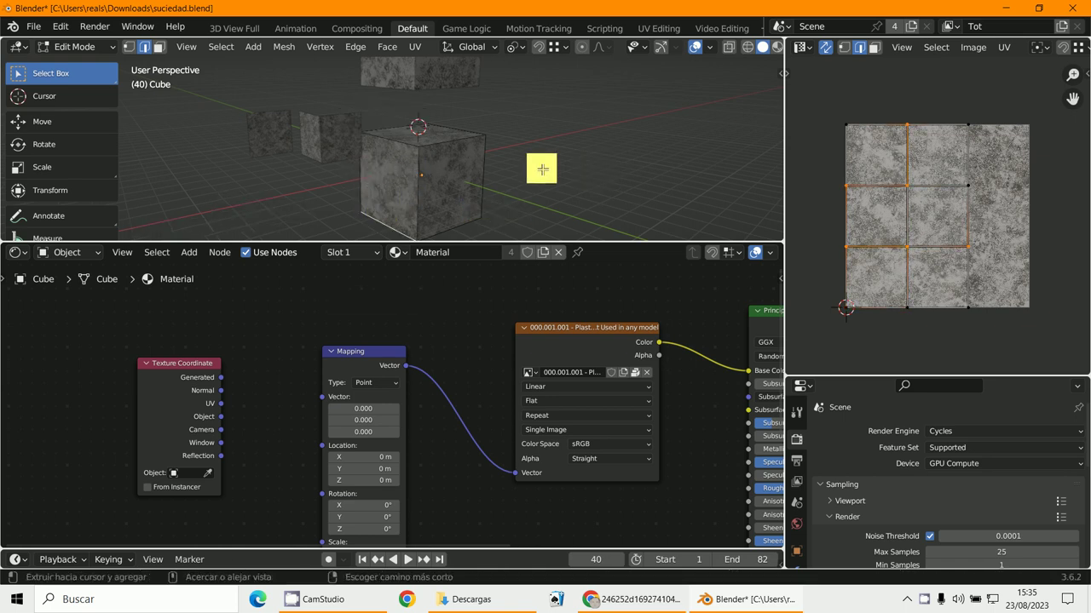
mouse_move(541, 172)
middle_down()
mouse_move(567, 179)
mouse_move(469, 178)
mouse_move(434, 199)
mouse_move(448, 199)
mouse_move(441, 231)
mouse_move(412, 233)
mouse_move(496, 216)
mouse_move(588, 61)
mouse_move(564, 112)
mouse_move(528, 102)
middle_up()
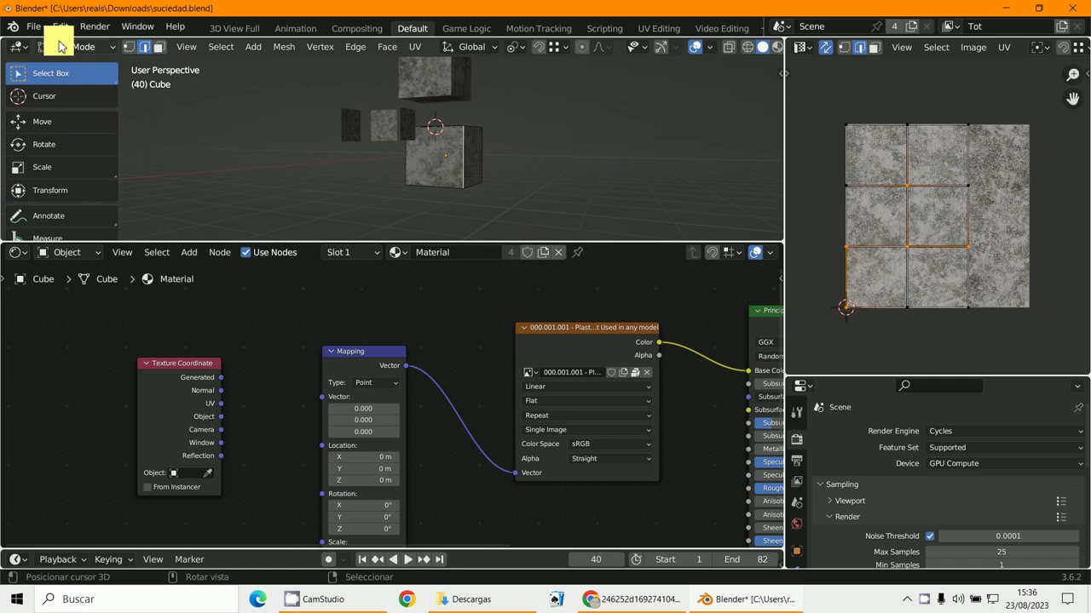
click(67, 31)
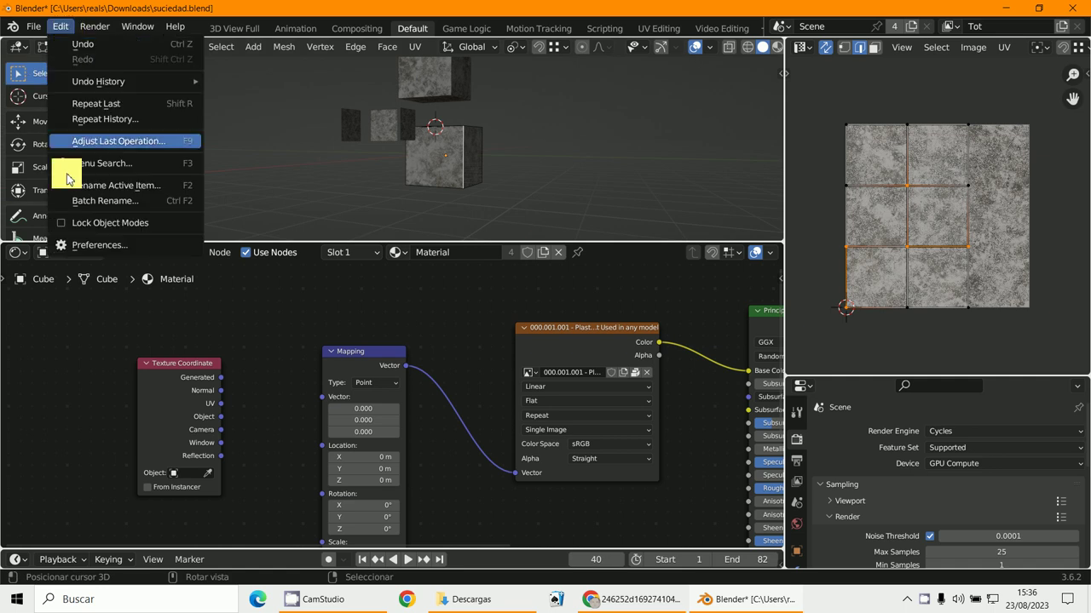
click(83, 255)
click(59, 66)
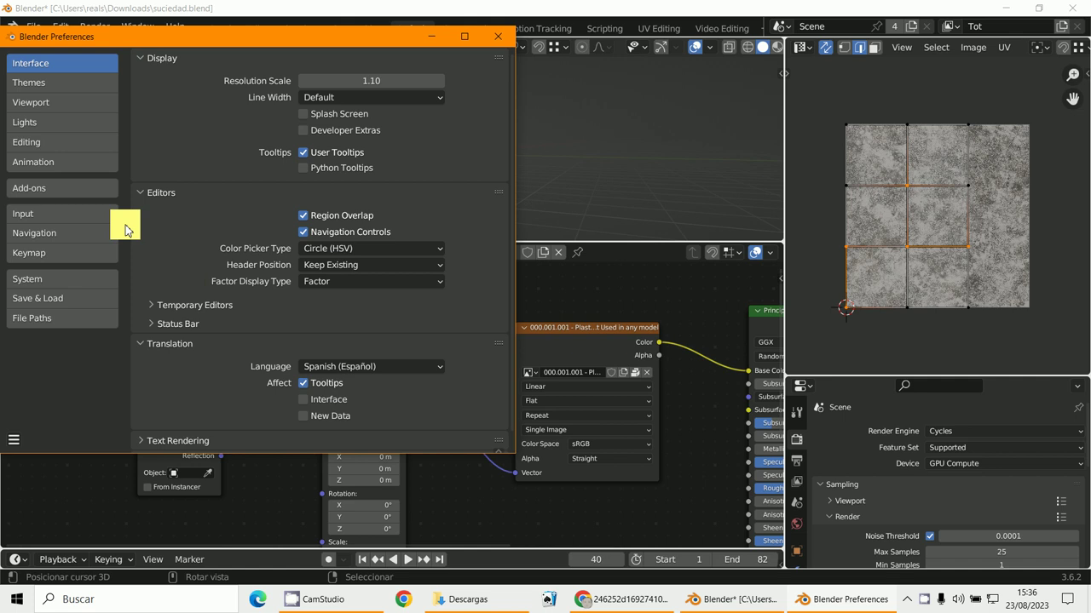
click(75, 82)
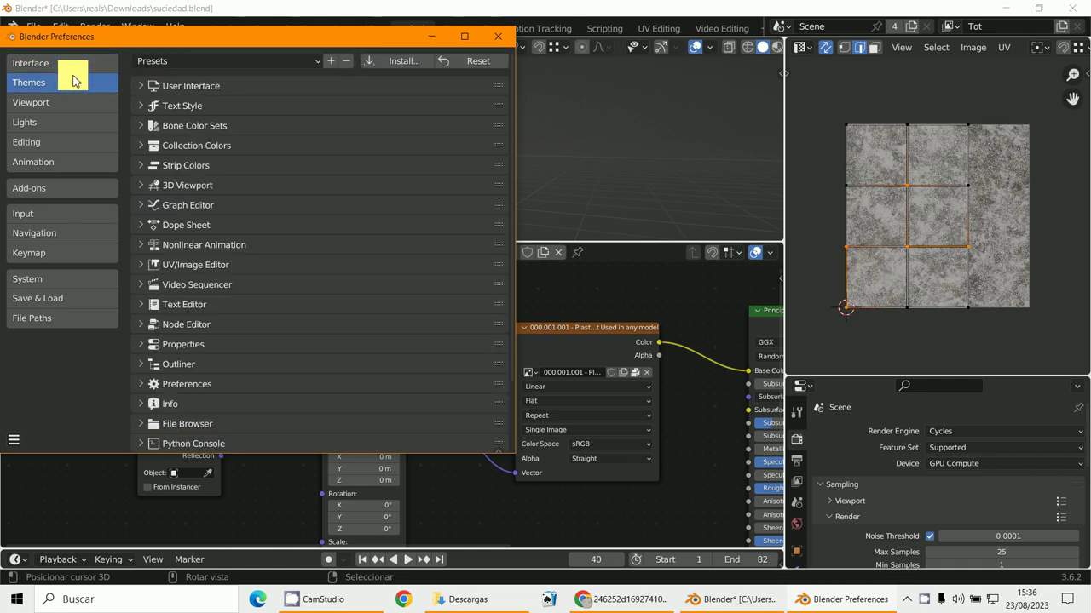
click(65, 102)
click(66, 319)
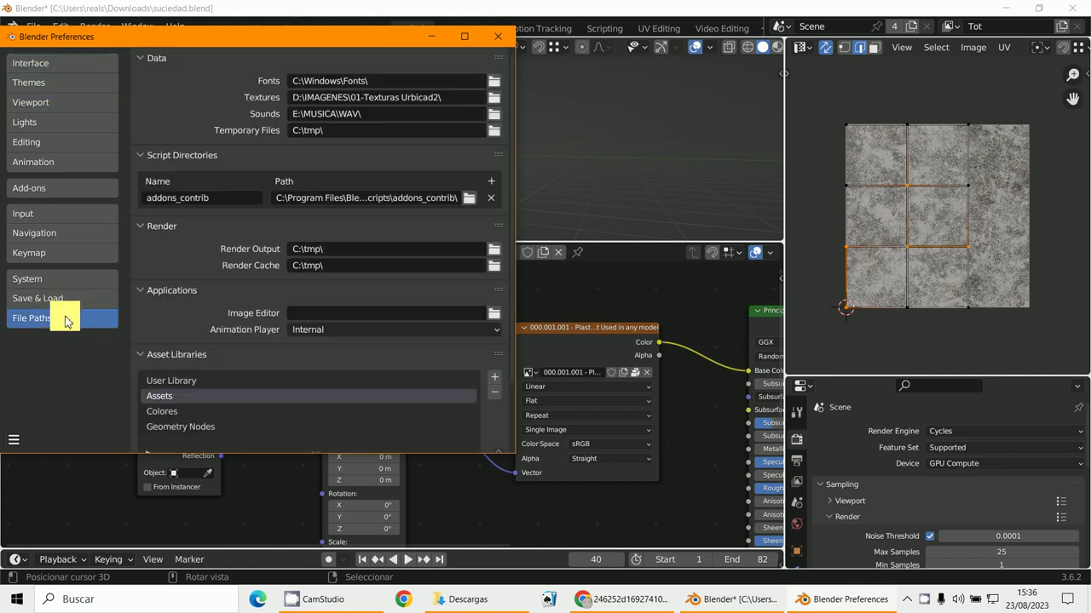
click(42, 309)
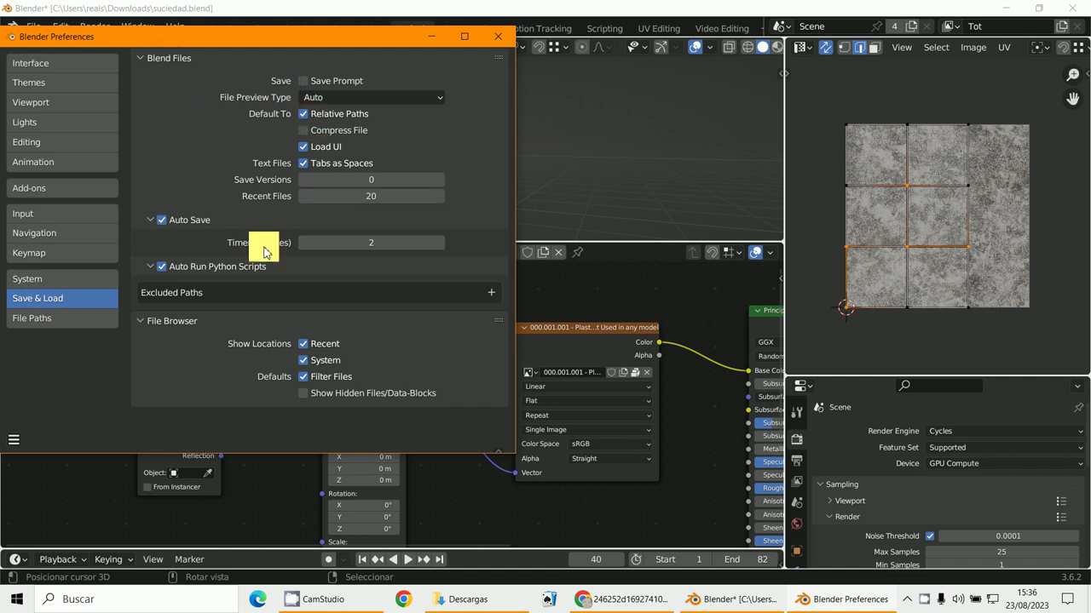
click(51, 281)
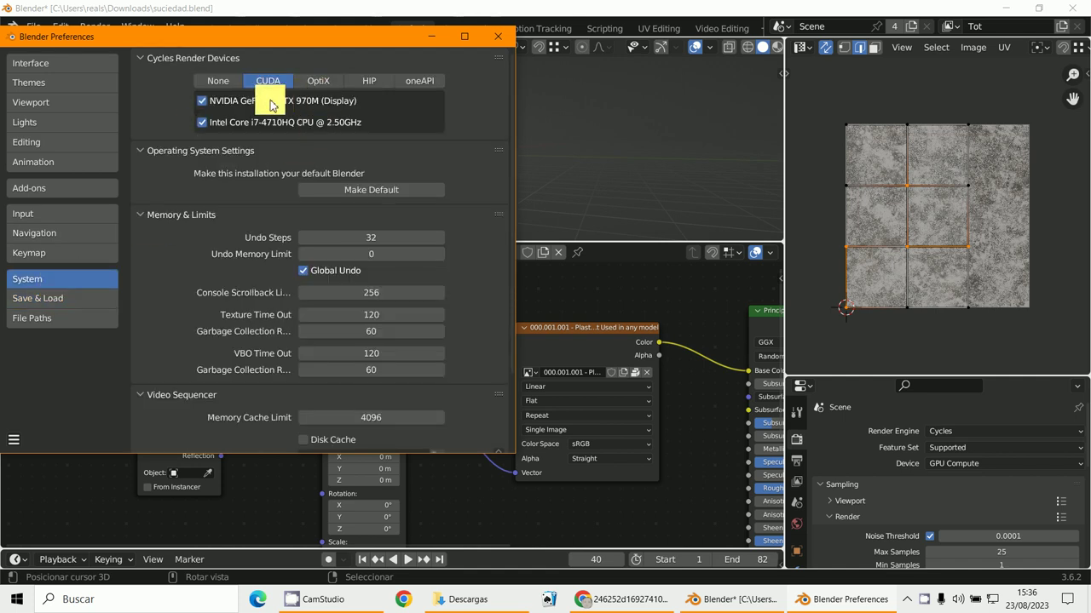
click(56, 254)
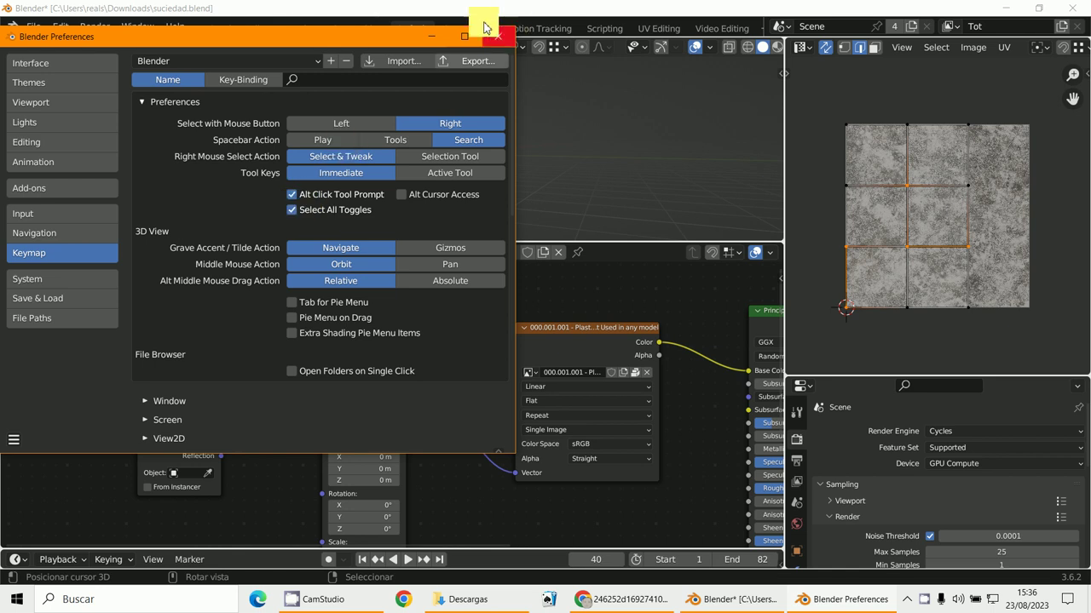
click(432, 36)
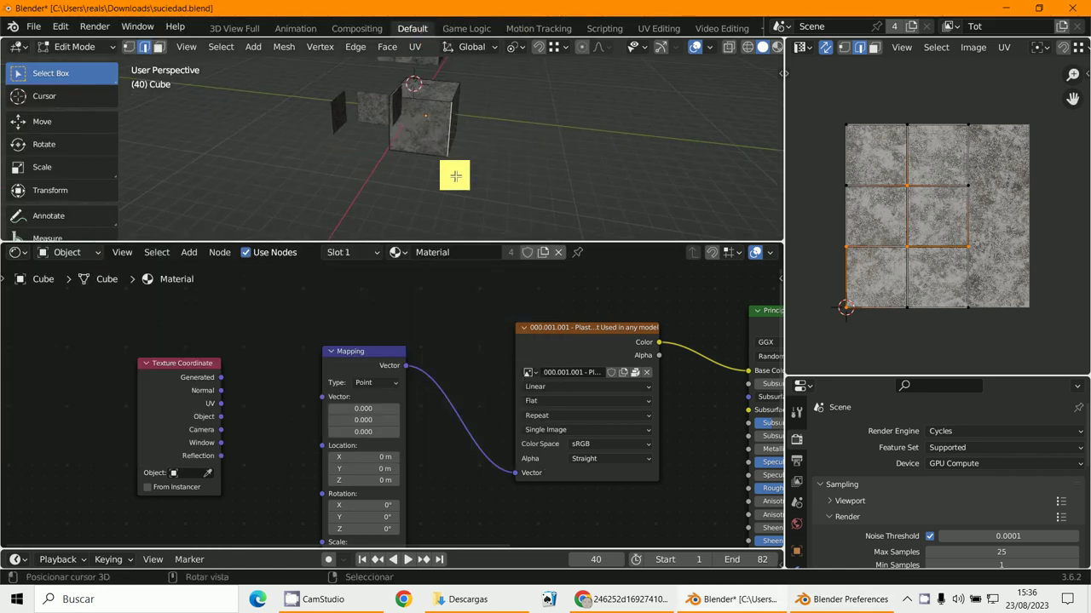
- Select a vertical edge of the cube and mark it as a seam
mouse_move(453, 186)
middle_down()
mouse_move(451, 143)
mouse_move(463, 156)
middle_up()
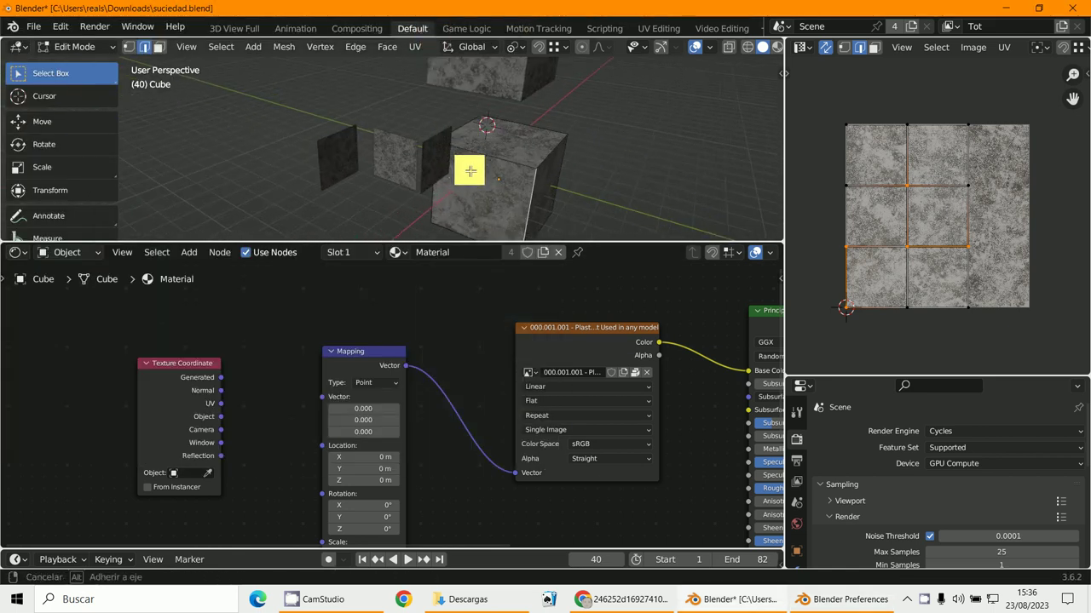
key(a)
mouse_move(502, 188)
middle_down()
mouse_move(514, 221)
mouse_move(498, 173)
middle_up()
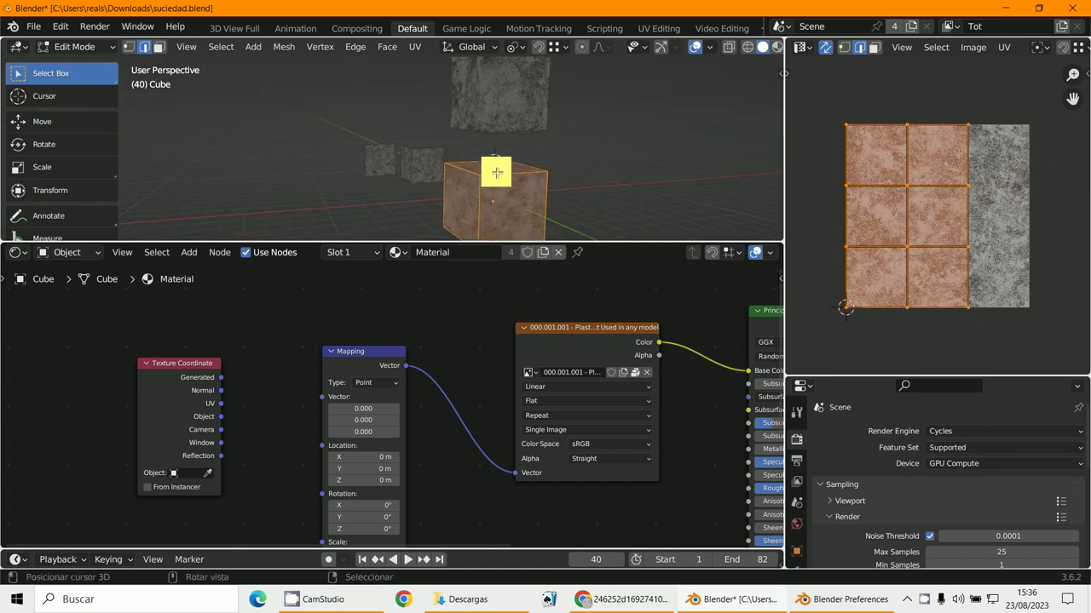
click(483, 205)
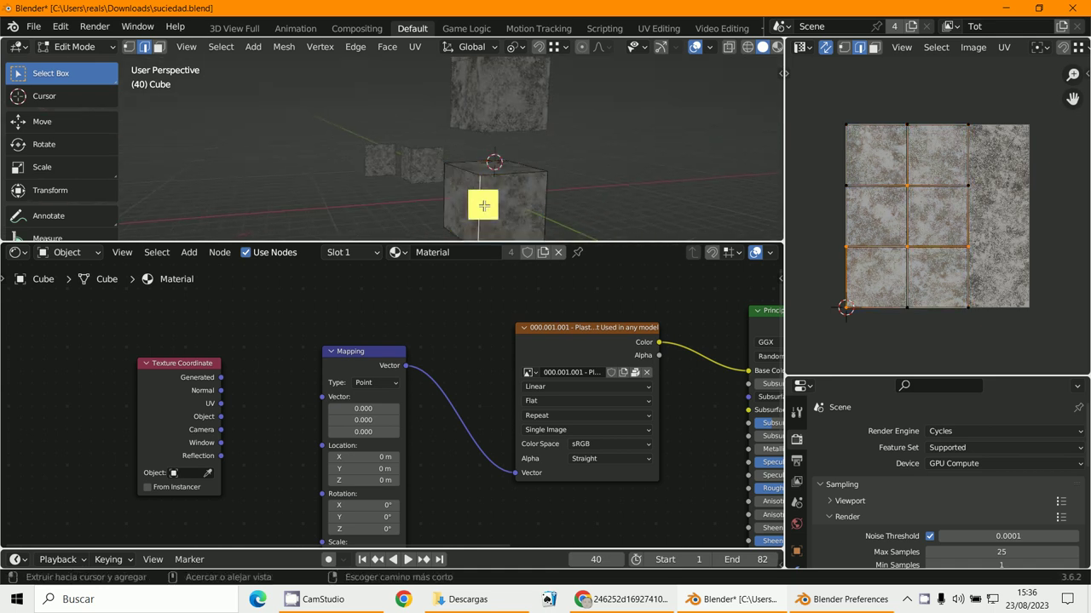
key(ctrl+e)
click(430, 443)
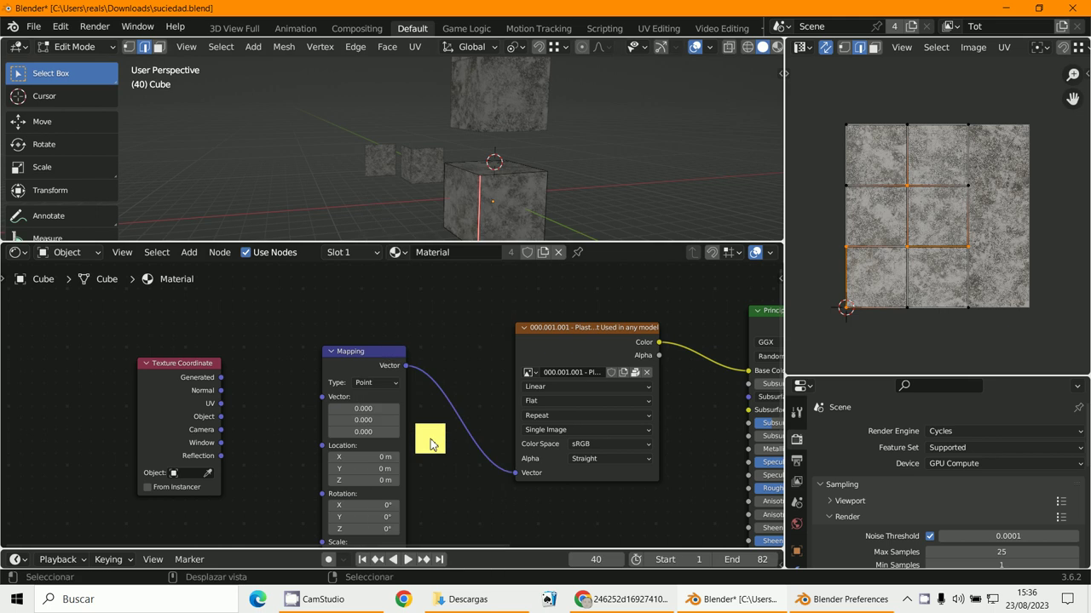
- Mark further cube edges as seams, orbiting around to reach them
scroll(531, 179, down, 2)
mouse_move(531, 176)
middle_down()
mouse_move(513, 220)
mouse_move(467, 169)
middle_up()
key(ctrl+e)
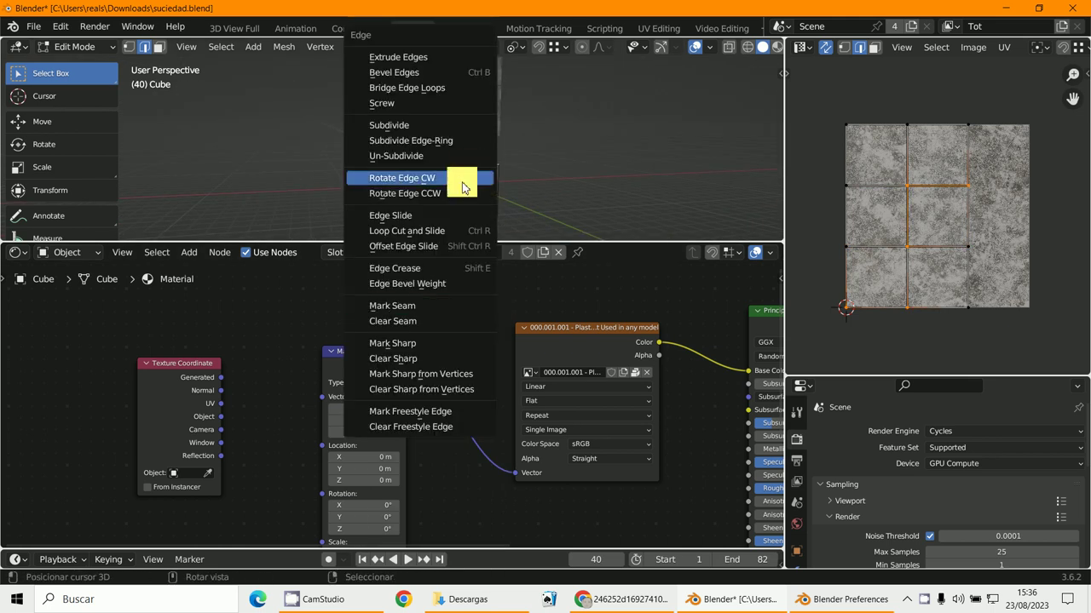
click(460, 304)
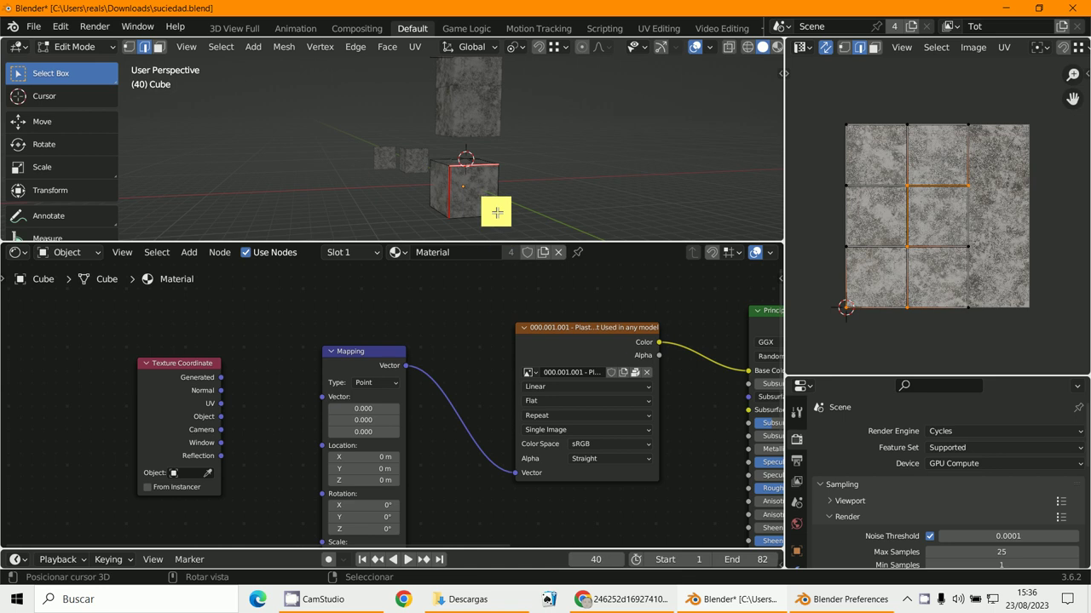
mouse_move(497, 205)
shift+middle_down()
mouse_move(448, 220)
mouse_move(380, 208)
shift+middle_up()
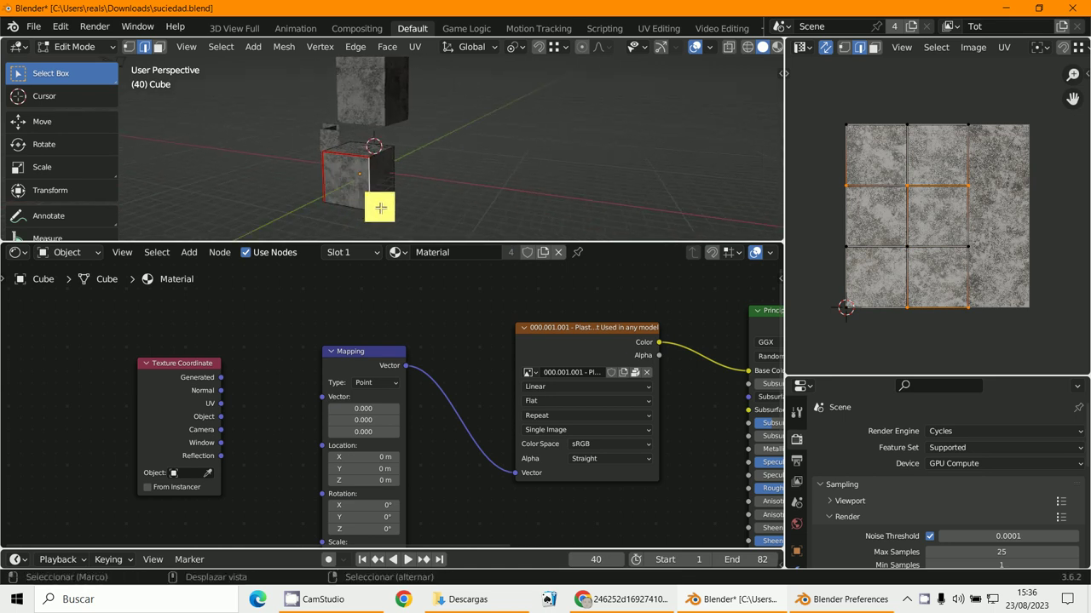
mouse_move(438, 190)
middle_down()
mouse_move(338, 202)
mouse_move(389, 178)
mouse_move(383, 202)
mouse_move(432, 181)
mouse_move(406, 188)
middle_up()
key(ctrl+e)
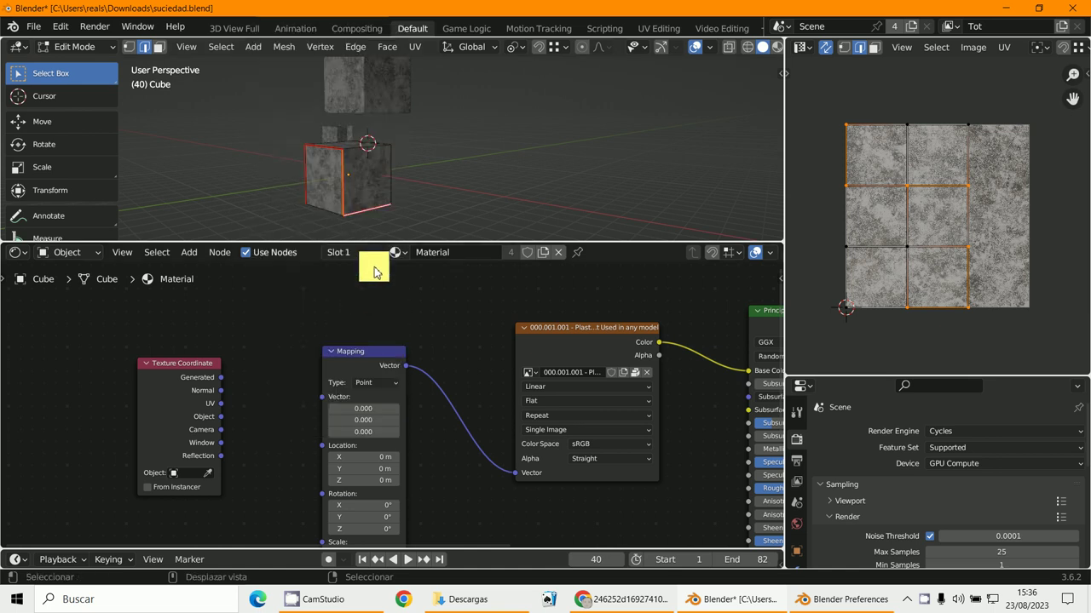
mouse_move(417, 223)
middle_down()
mouse_move(331, 223)
mouse_move(387, 191)
middle_up()
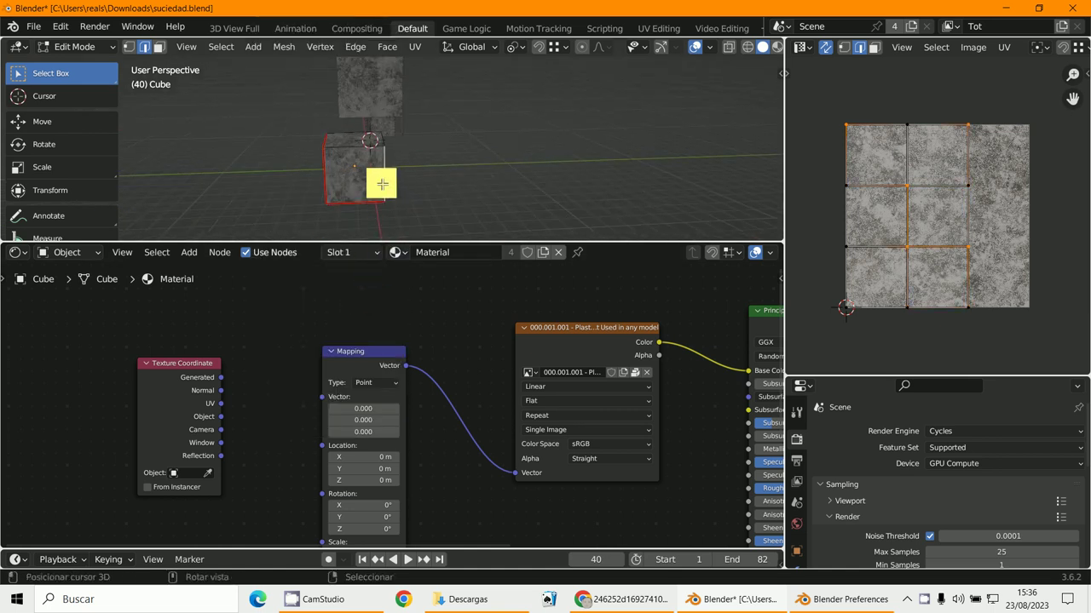
- Mark another set of cube edges as seams and one edge as sharp
key(ctrl+e)
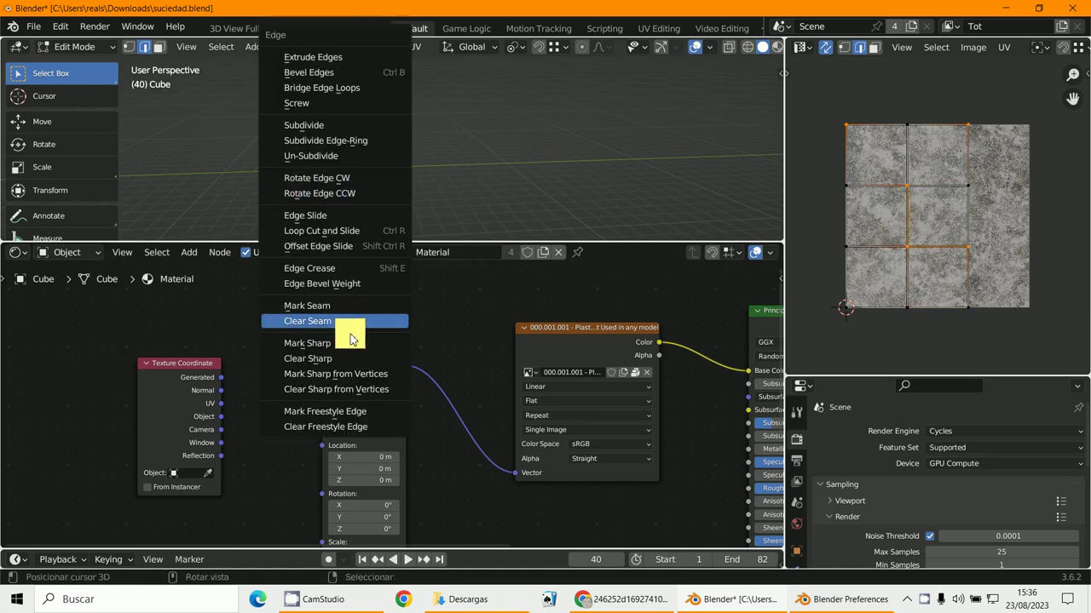
click(361, 307)
mouse_move(399, 227)
middle_down()
mouse_move(297, 199)
mouse_move(424, 144)
middle_up()
key(ctrl+e)
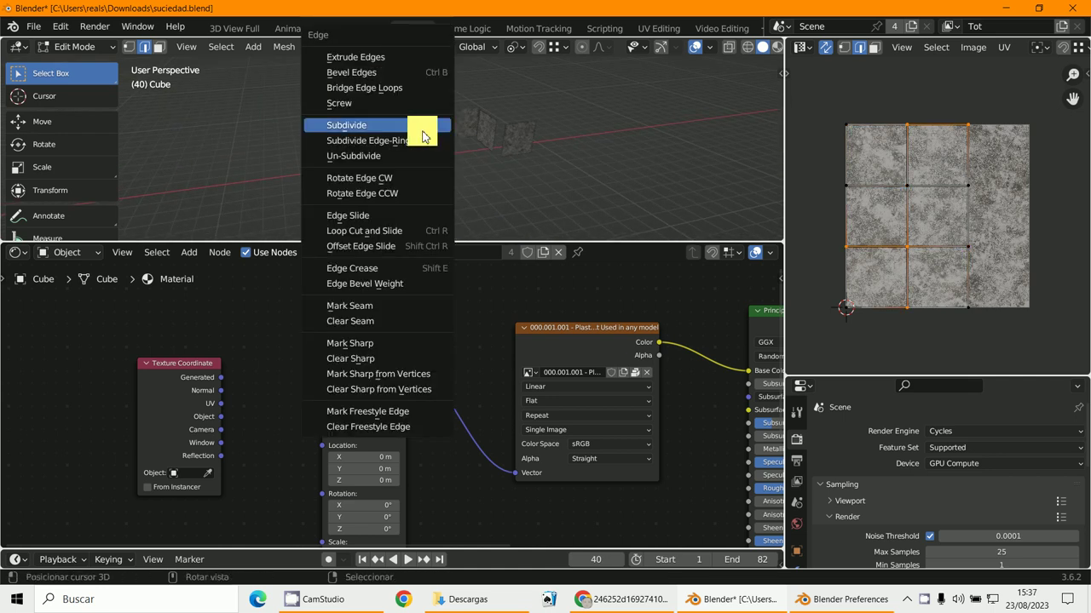
click(389, 344)
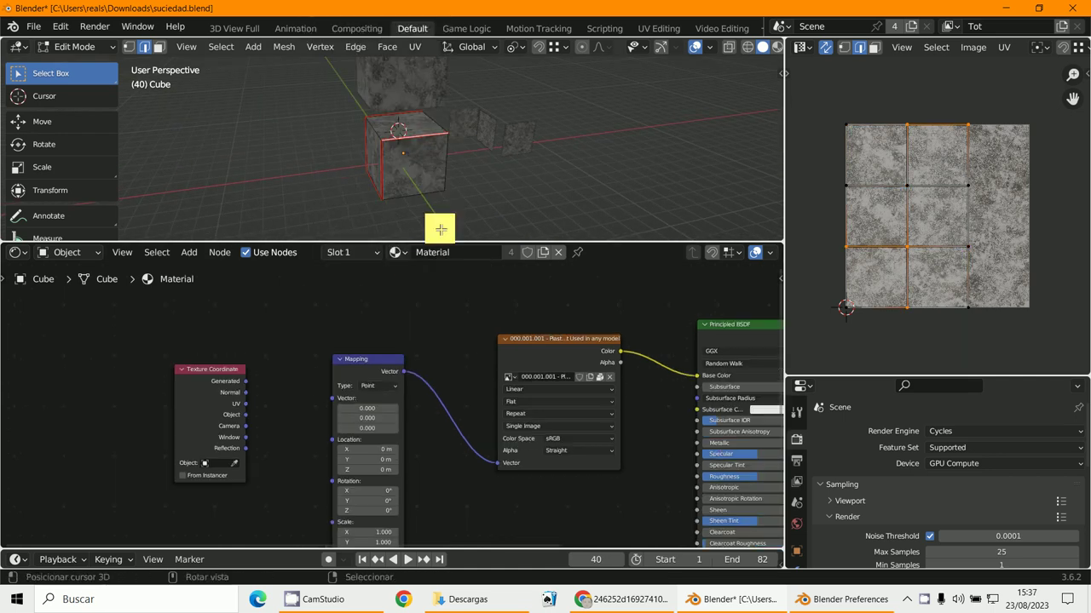
mouse_move(438, 227)
middle_down()
mouse_move(299, 183)
mouse_move(466, 202)
mouse_move(502, 190)
middle_up()
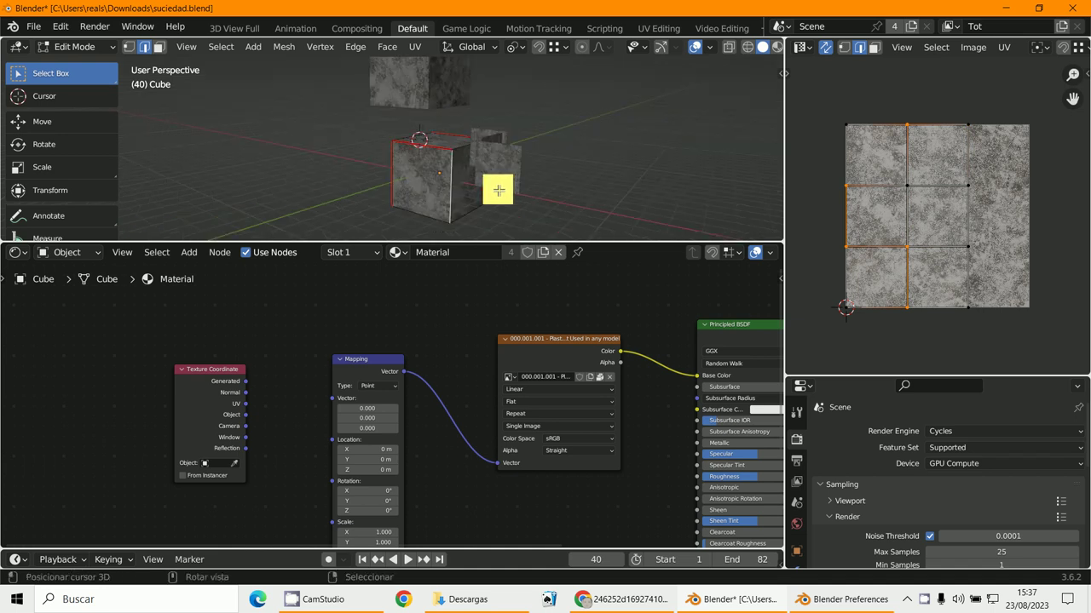
- Mark the remaining edges as seams, then select the whole mesh for UV mapping
key(ctrl+e)
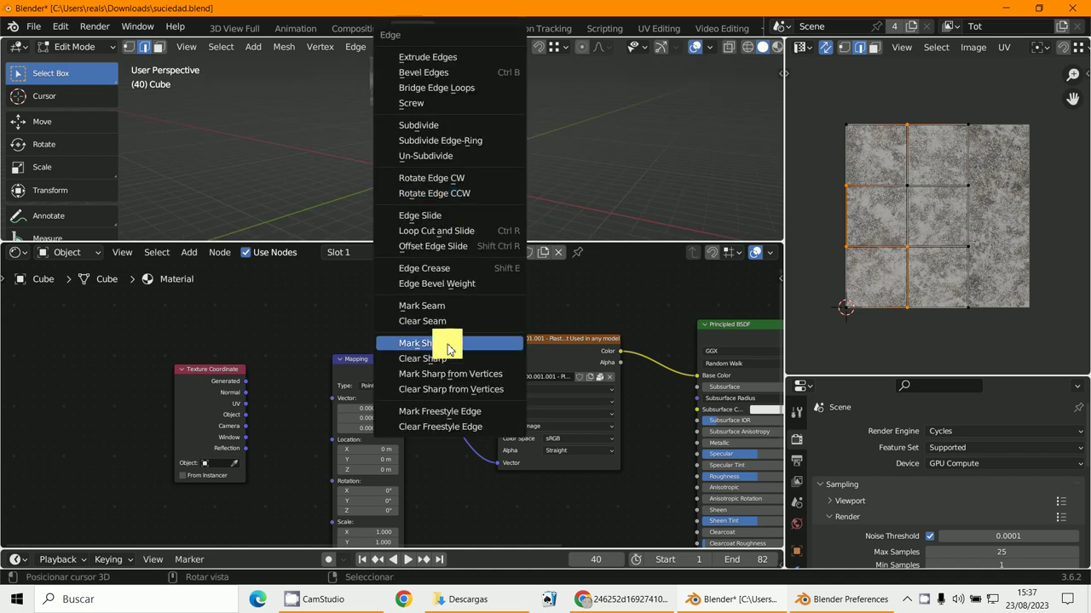
click(449, 306)
mouse_move(500, 185)
middle_down()
mouse_move(462, 179)
mouse_move(456, 212)
mouse_move(555, 144)
mouse_move(550, 119)
mouse_move(540, 165)
mouse_move(568, 221)
mouse_move(613, 230)
mouse_move(560, 61)
mouse_move(475, 226)
mouse_move(540, 195)
mouse_move(425, 180)
middle_up()
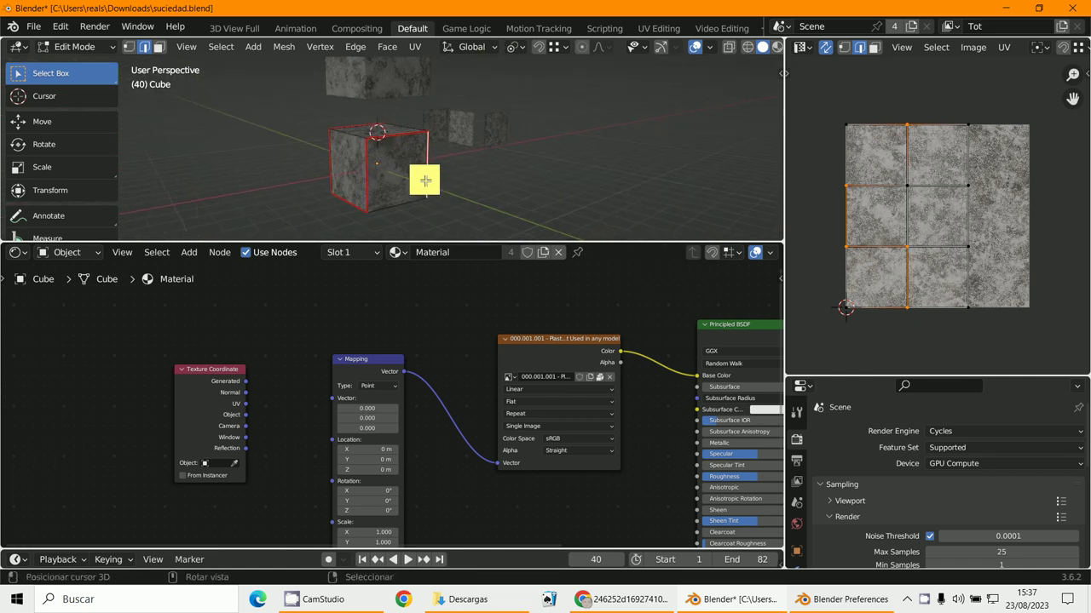
key(a)
key(u)
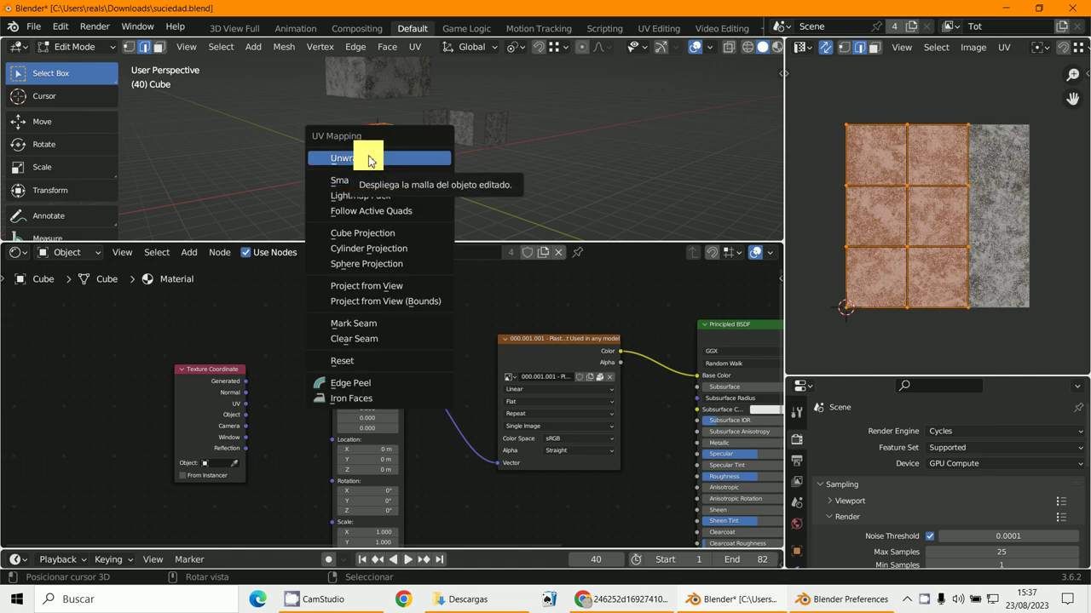
- Unwrap the cube along its seams, merge vertices by distance, and return to Object Mode
click(371, 159)
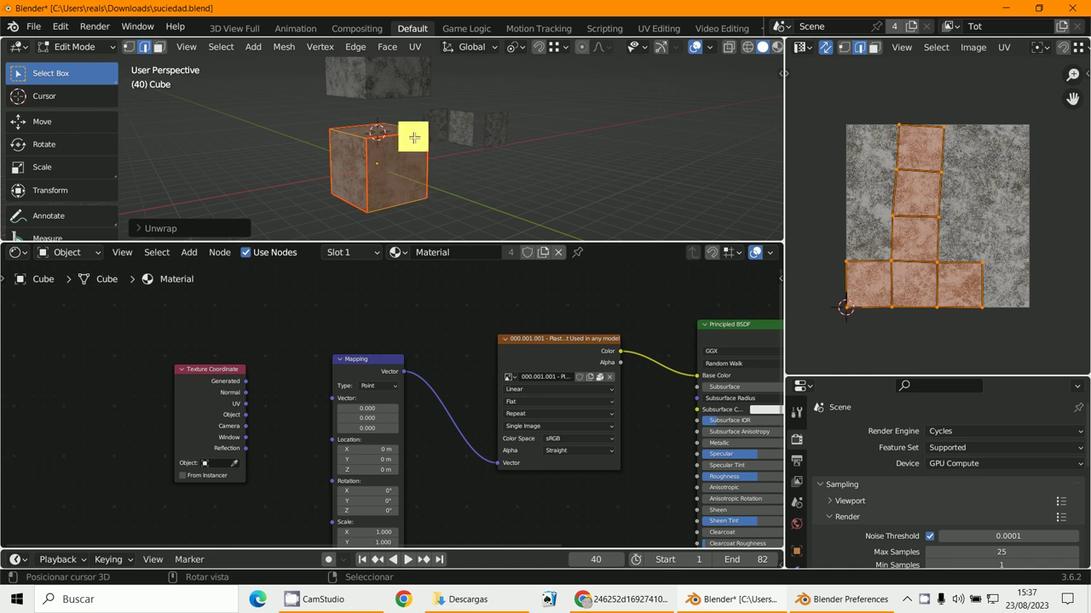
click(83, 47)
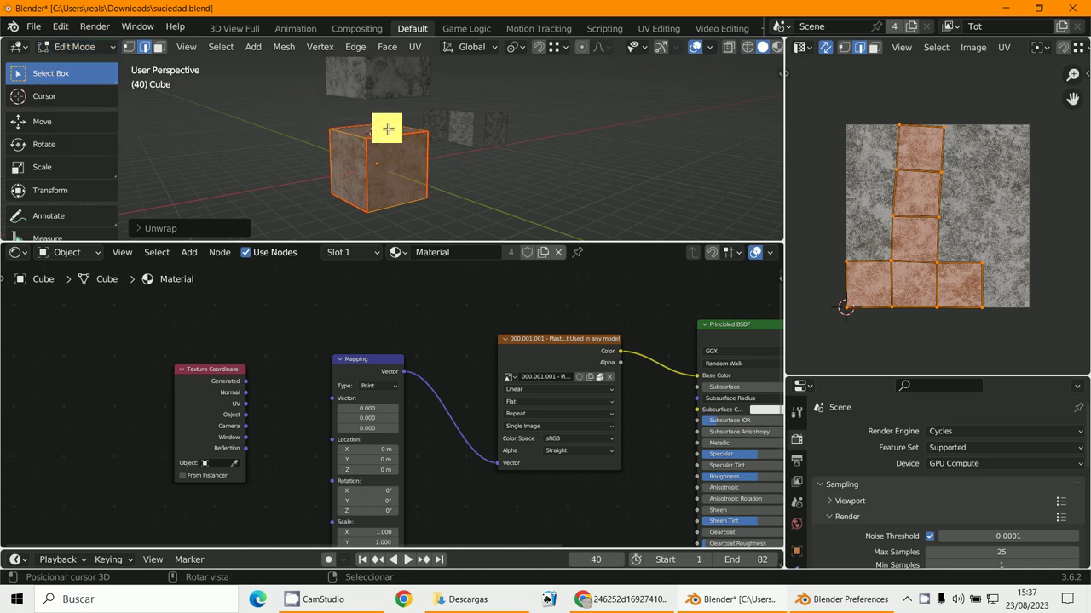
click(130, 48)
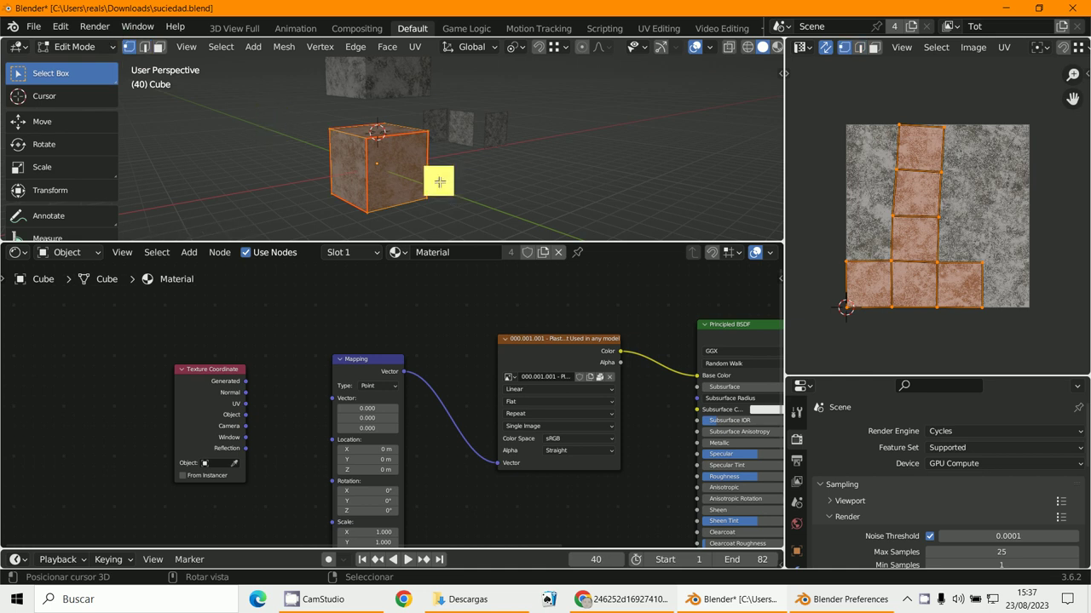
key(m)
click(409, 236)
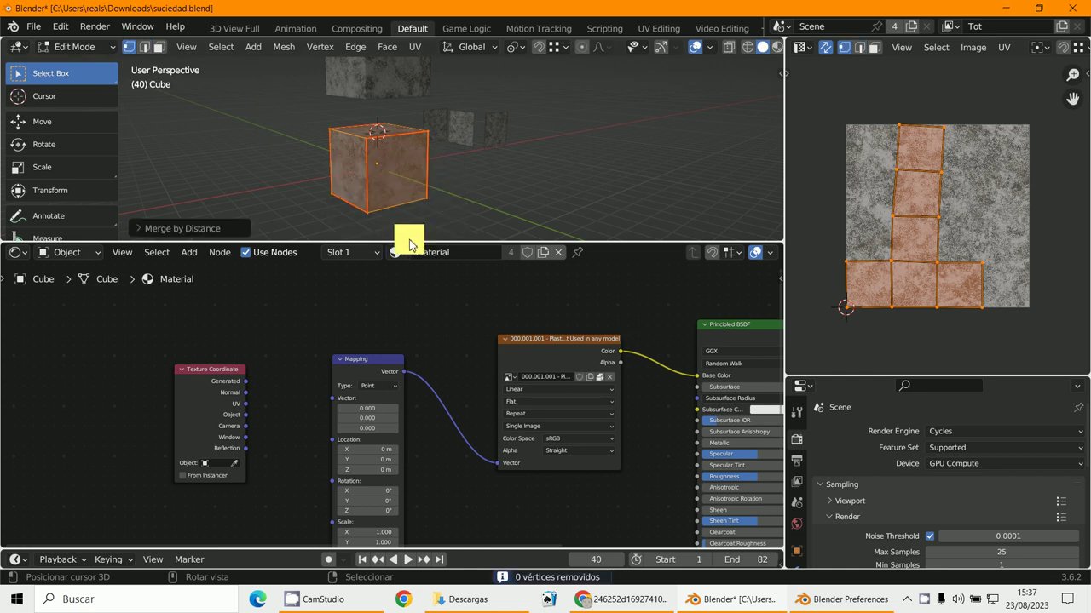
click(70, 48)
click(71, 66)
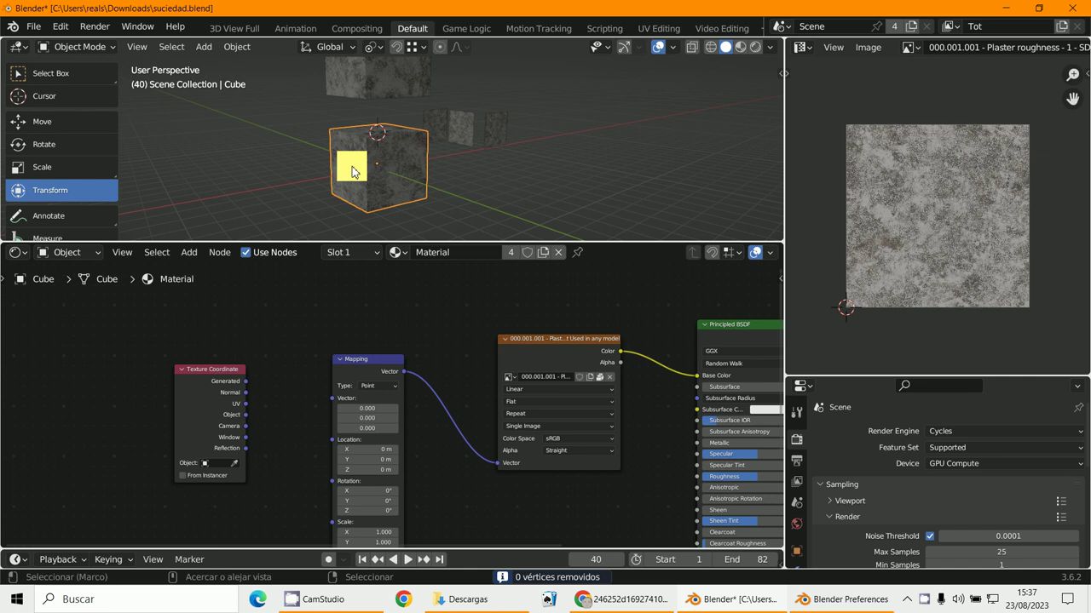
- Apply the cube's scale, re-unwrap it in Edit Mode, and deselect all faces
key(ctrl+a)
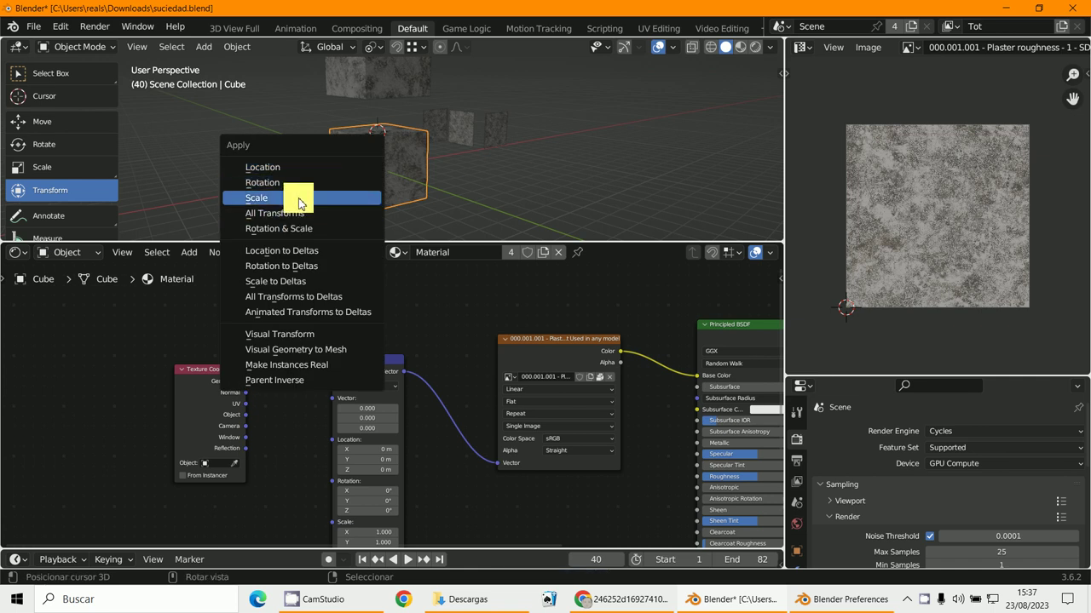
click(299, 228)
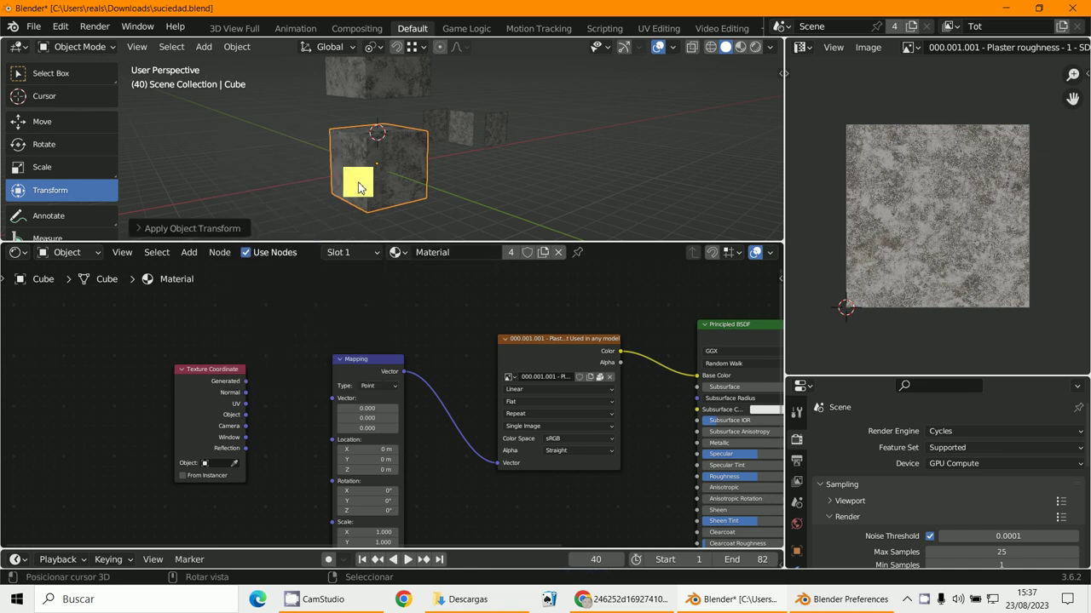
click(71, 47)
click(78, 82)
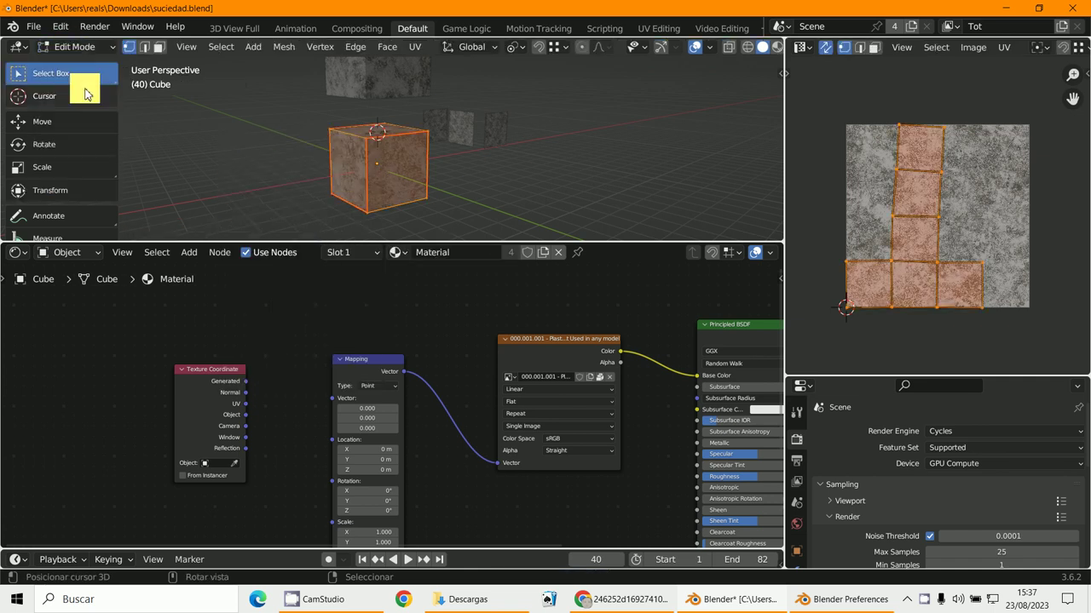
key(u)
click(423, 201)
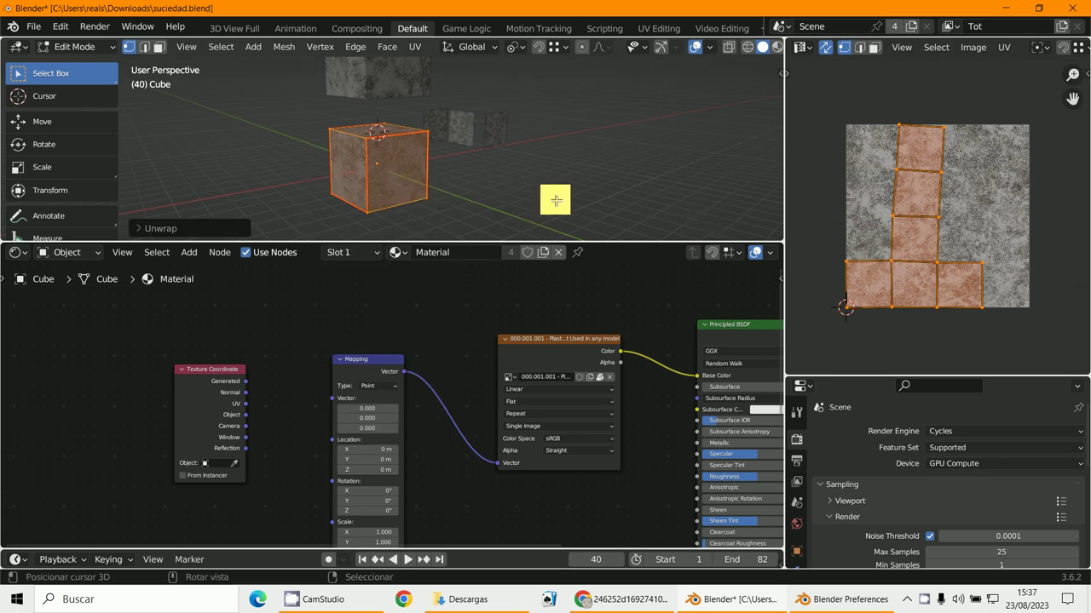
mouse_move(484, 199)
middle_down()
mouse_move(434, 177)
mouse_move(562, 182)
mouse_move(434, 200)
mouse_move(423, 195)
mouse_move(438, 192)
mouse_move(428, 144)
mouse_move(431, 220)
mouse_move(394, 185)
mouse_move(355, 173)
mouse_move(488, 162)
middle_up()
key(alt+a)
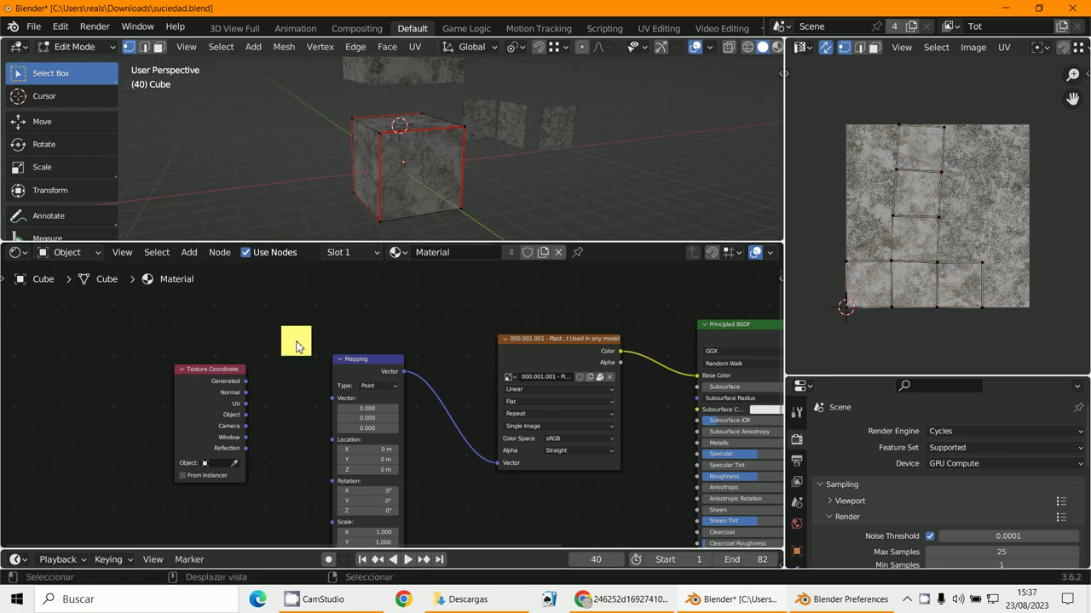
- Move and rotate the UV islands about 45°, then link Texture Coordinate UV to Mapping Vector
scroll(292, 366, up, 2)
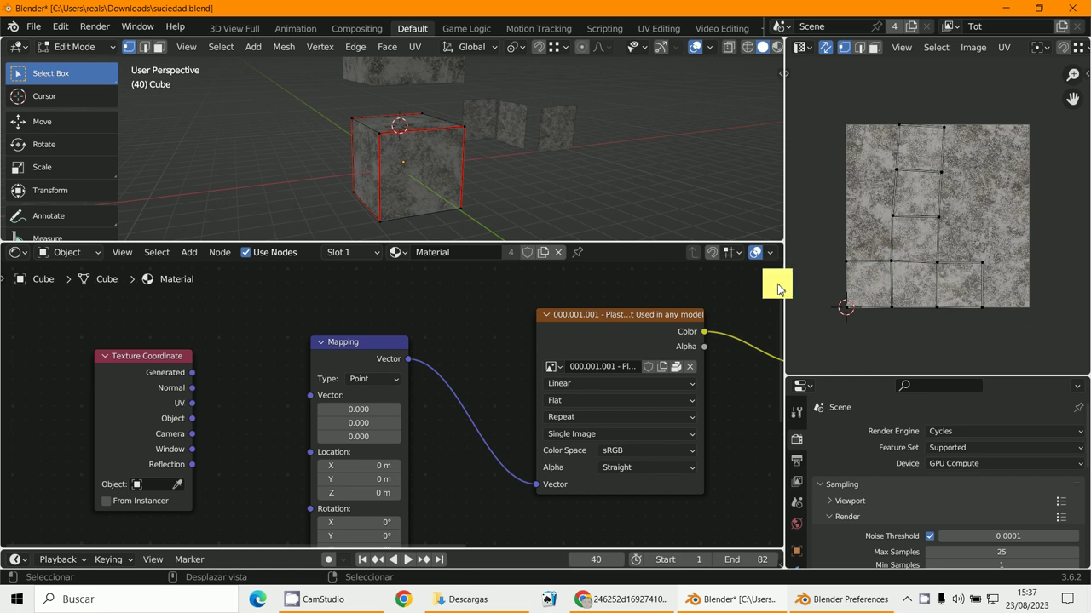
key(a)
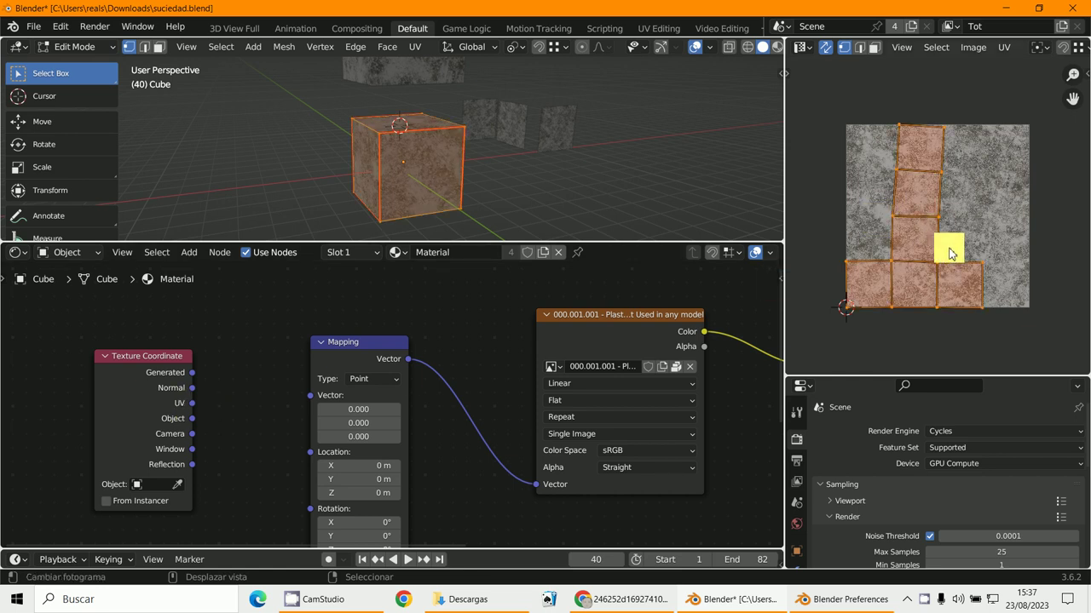
key(g)
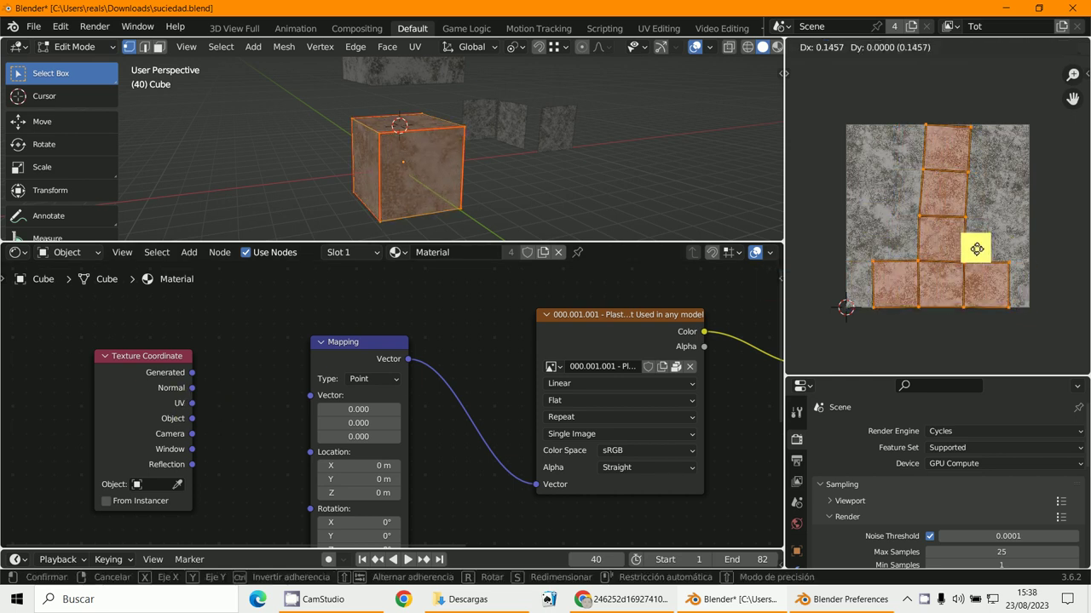
click(975, 246)
key(r)
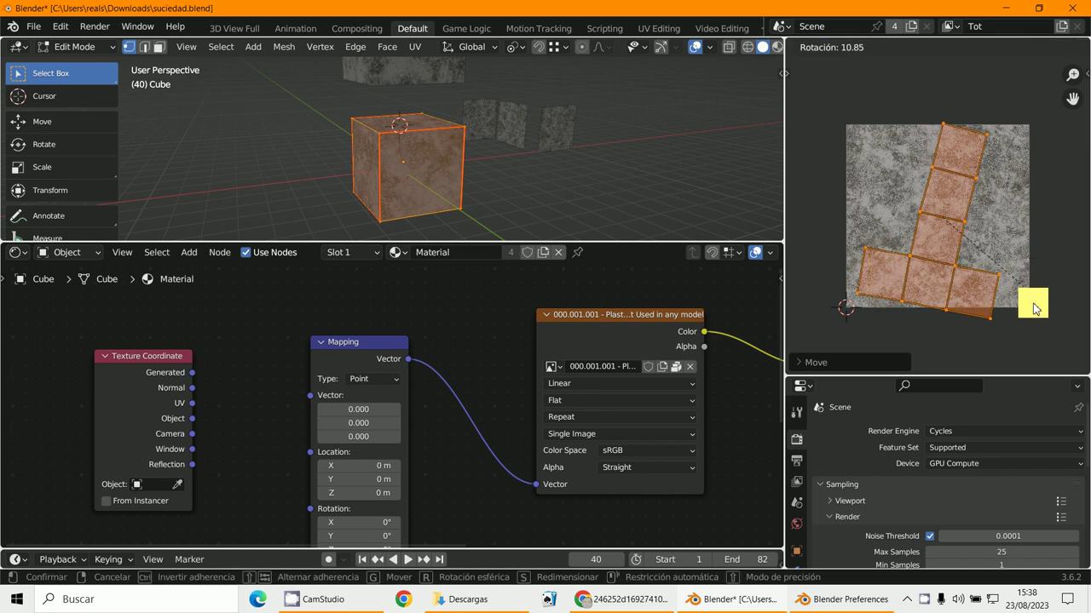
click(979, 309)
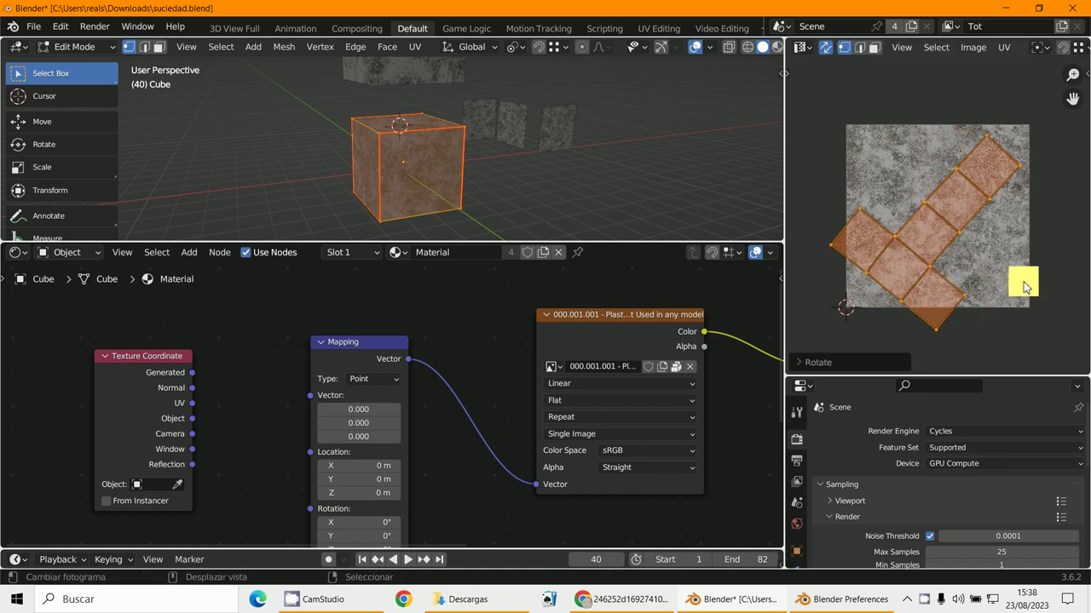
shift+right_click(964, 214)
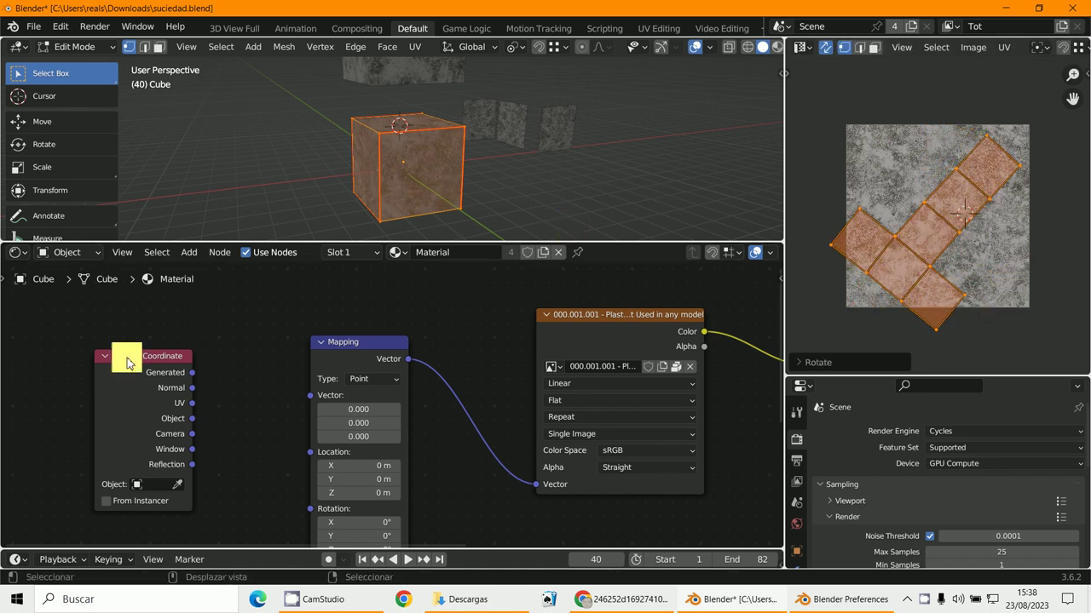
mouse_move(195, 405)
mouse_down()
mouse_move(284, 397)
mouse_move(332, 377)
mouse_up()
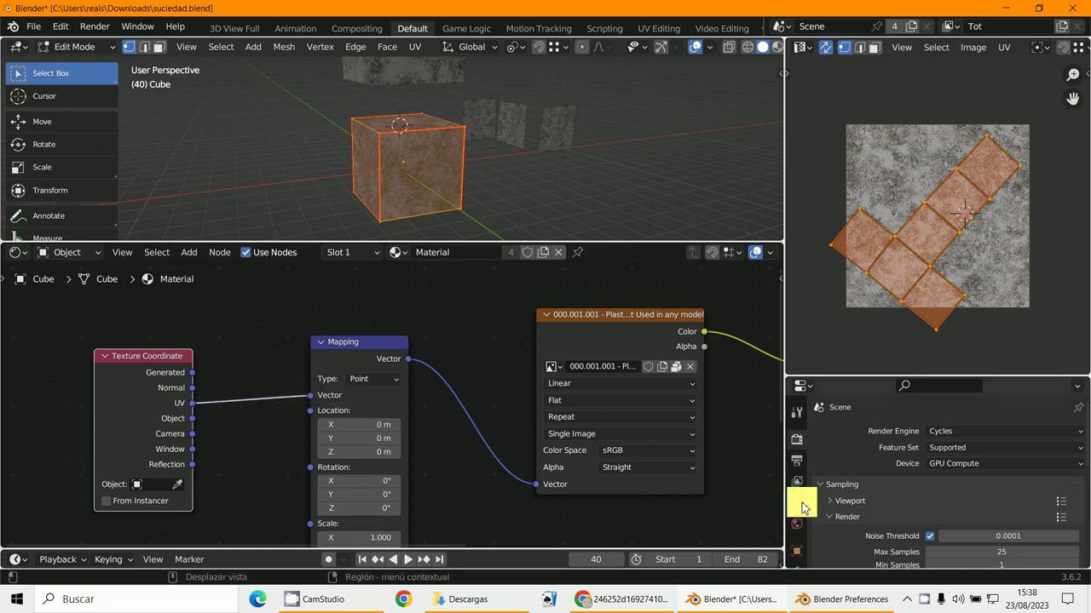
- Enlarge the properties area and expand the cube's UV Maps list in Mesh Data
drag(866, 375, 866, 142)
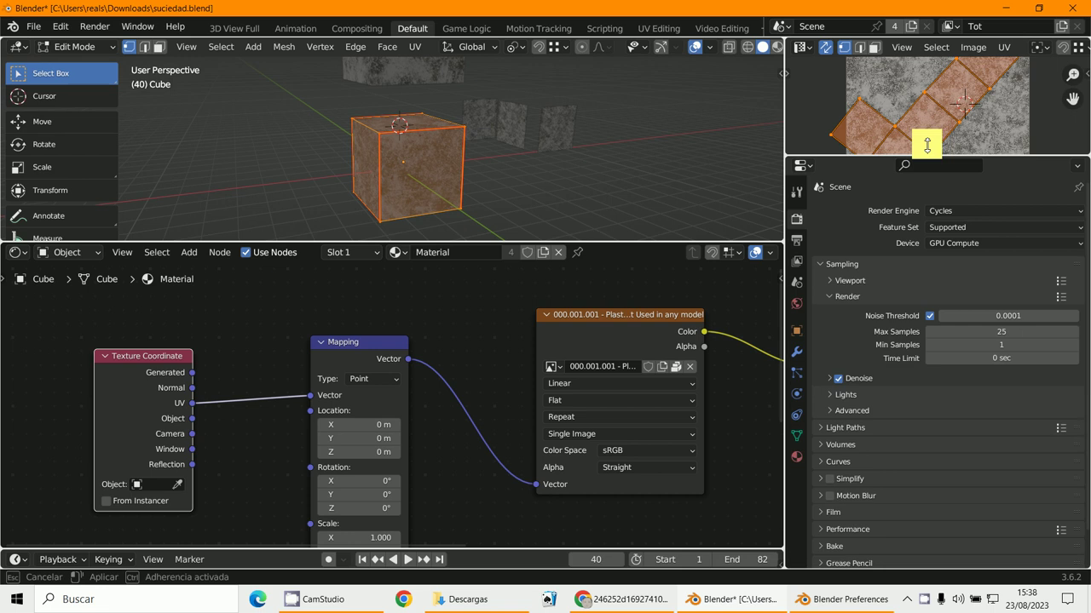
click(797, 421)
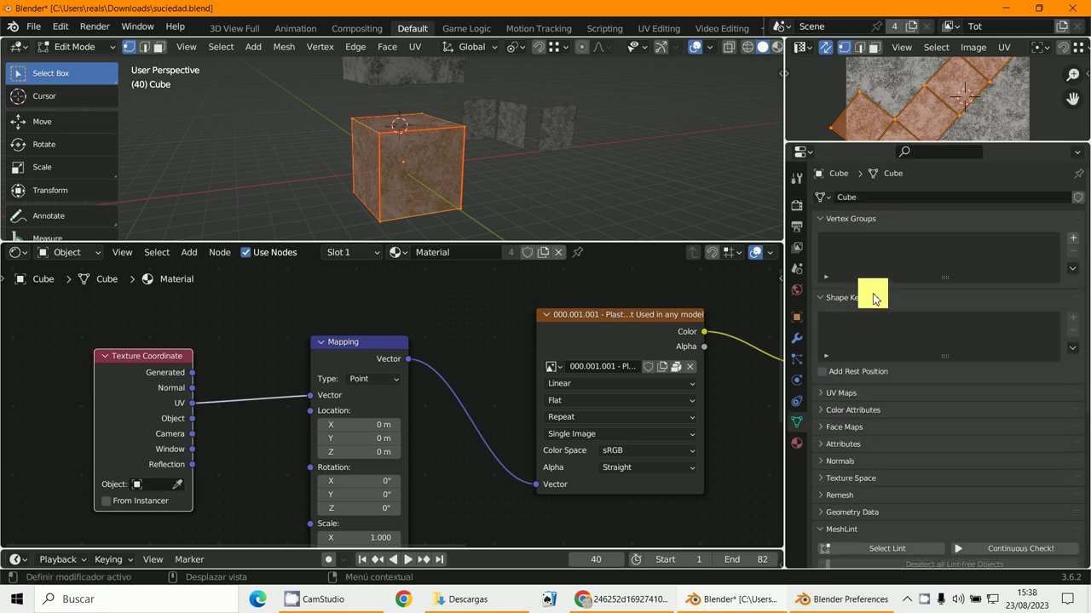
scroll(848, 362, down, 2)
click(837, 348)
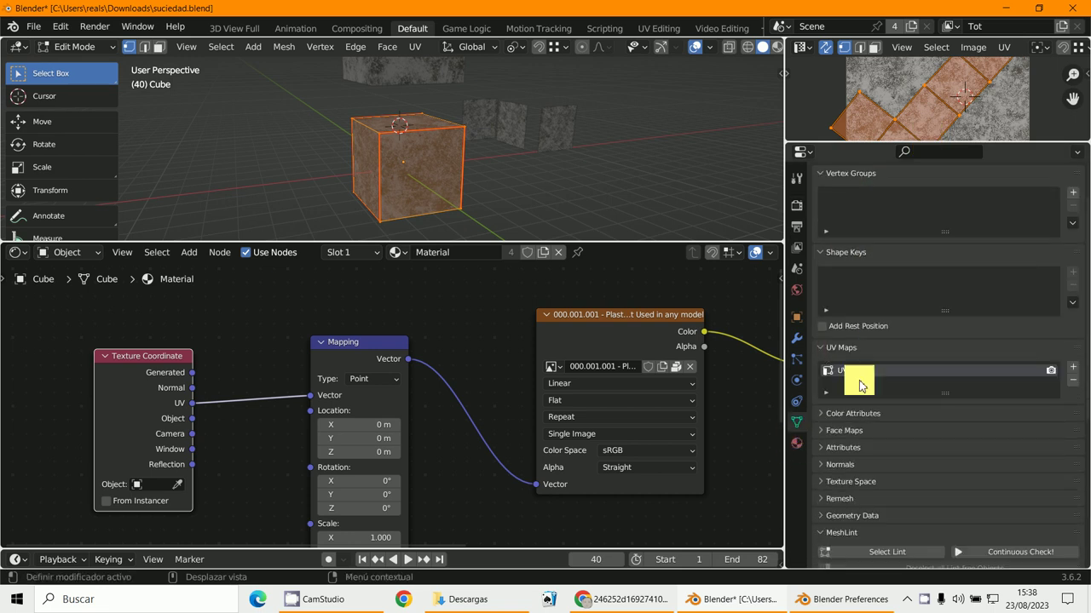
scroll(886, 378, down, 1)
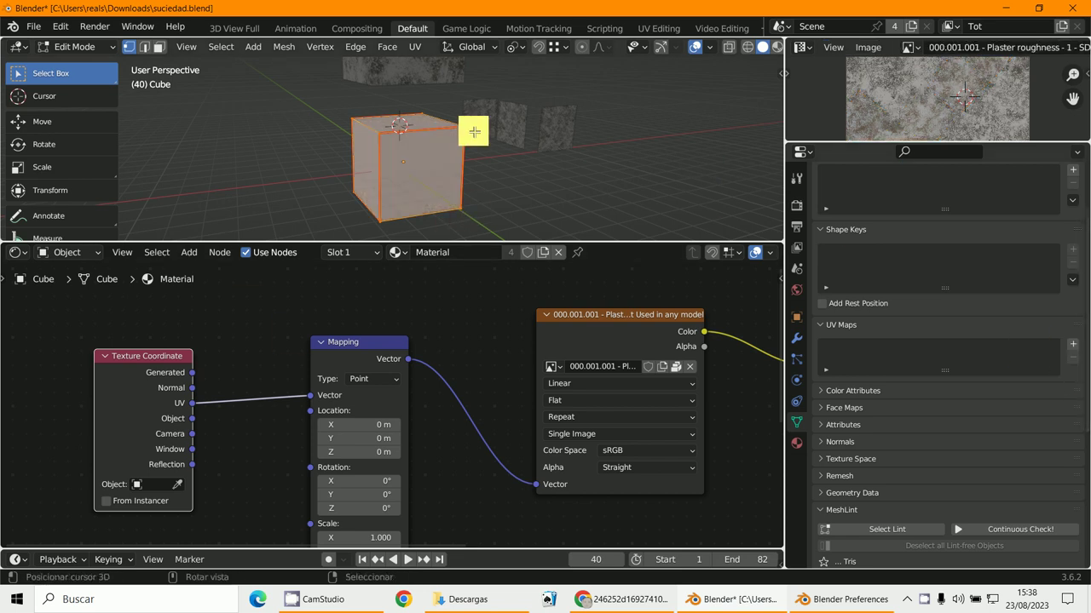
- Reset the cube's UVs so each face spans the full plaster image
key(u)
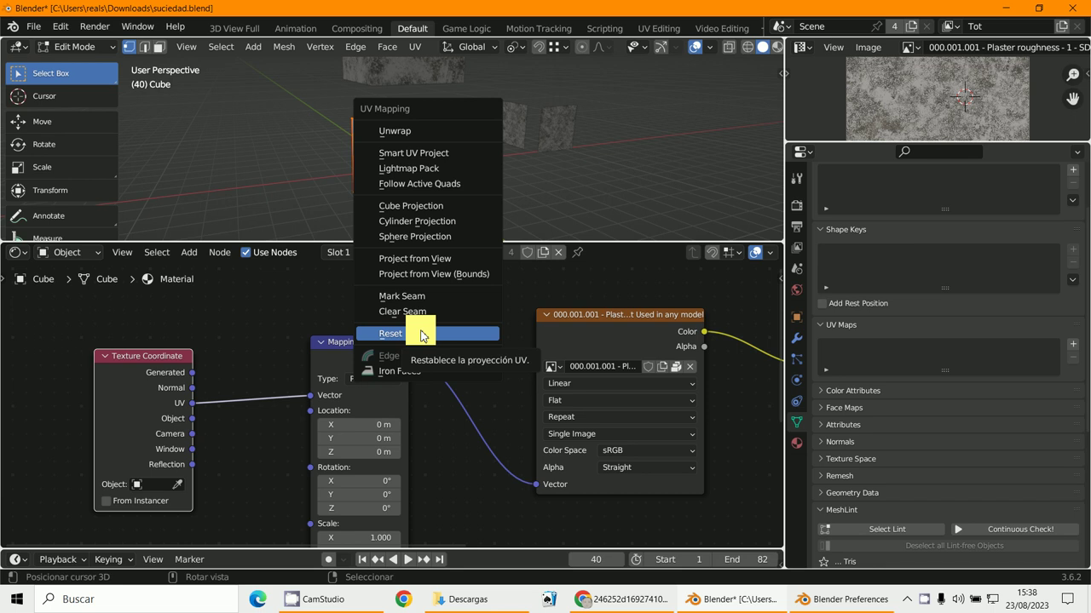
click(421, 334)
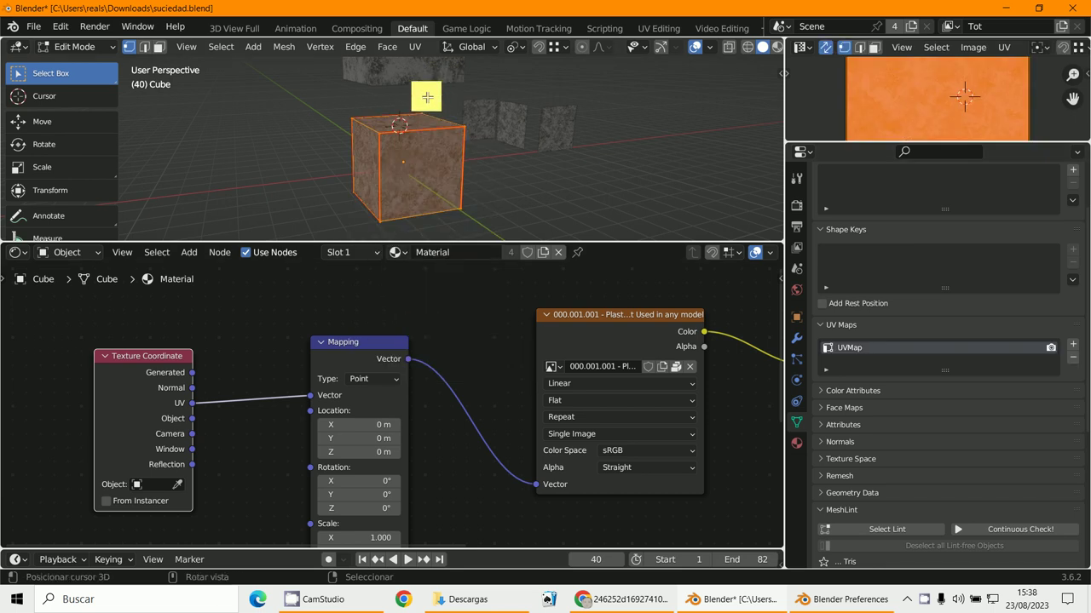
drag(955, 142, 954, 337)
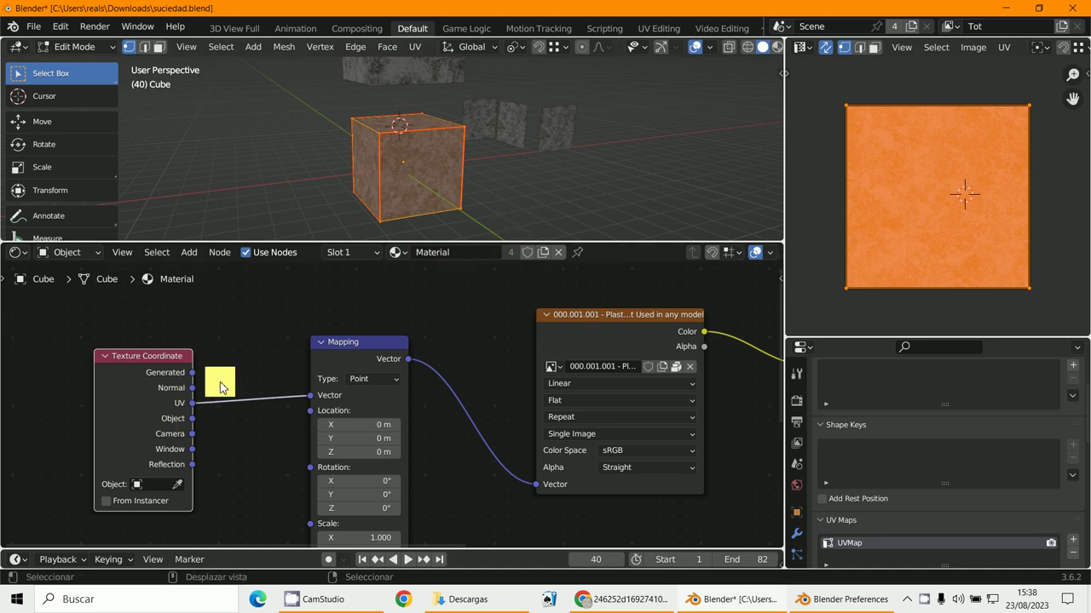
scroll(482, 190, up, 5)
scroll(482, 190, down, 5)
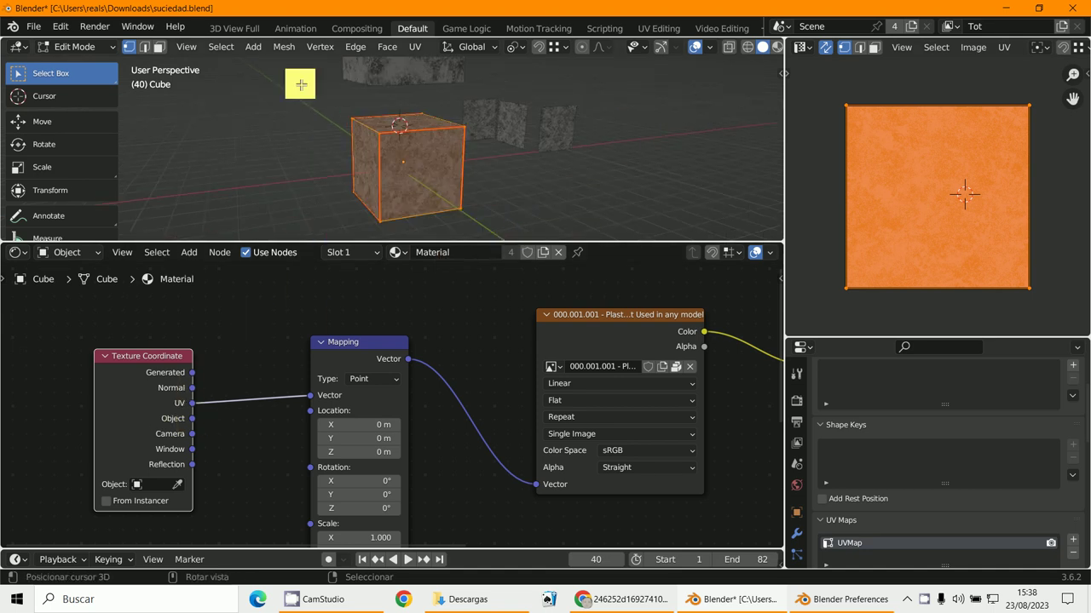
click(76, 49)
- Return the cube to Object Mode and set the Mapping node Scale X/Y/Z to 2
click(74, 56)
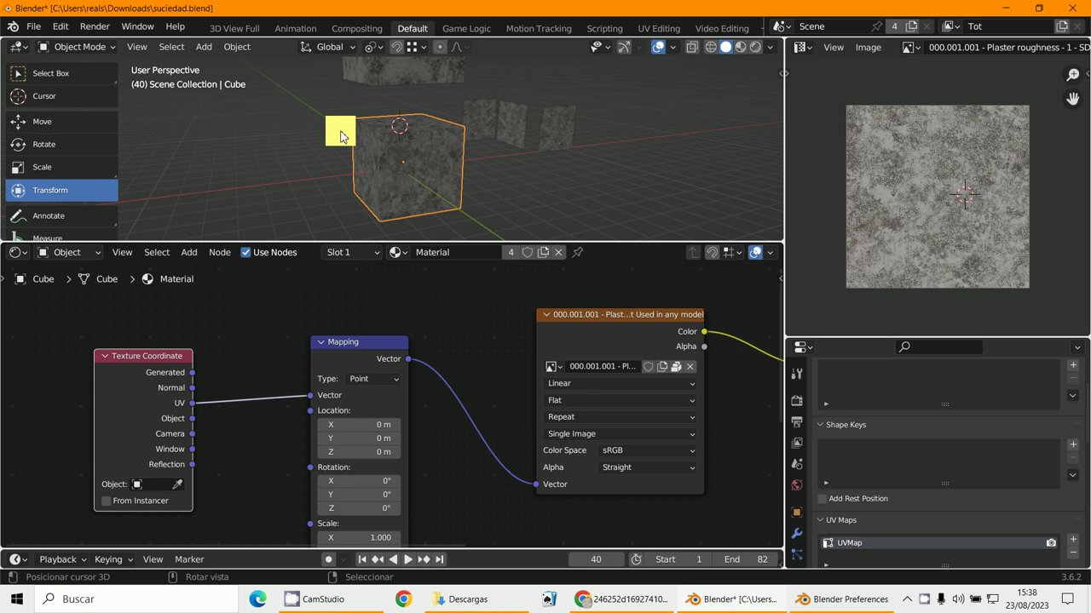
scroll(341, 133, down, 1)
scroll(378, 421, down, 2)
mouse_move(379, 421)
middle_down()
mouse_move(241, 418)
mouse_move(462, 406)
middle_up()
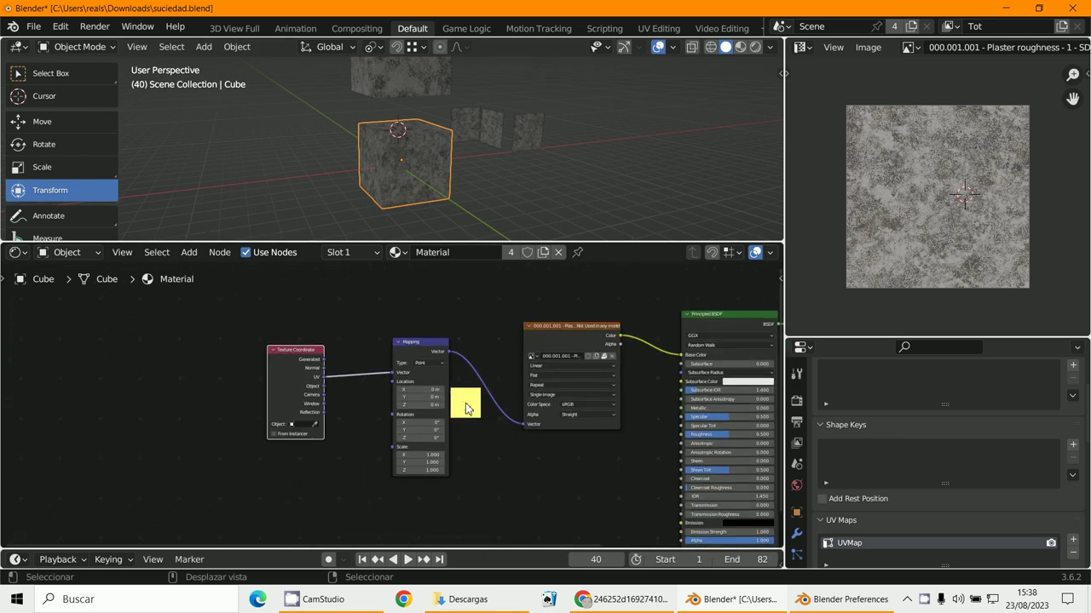
scroll(395, 308, up, 1)
middle_drag(630, 392, 511, 401)
drag(511, 401, 505, 396)
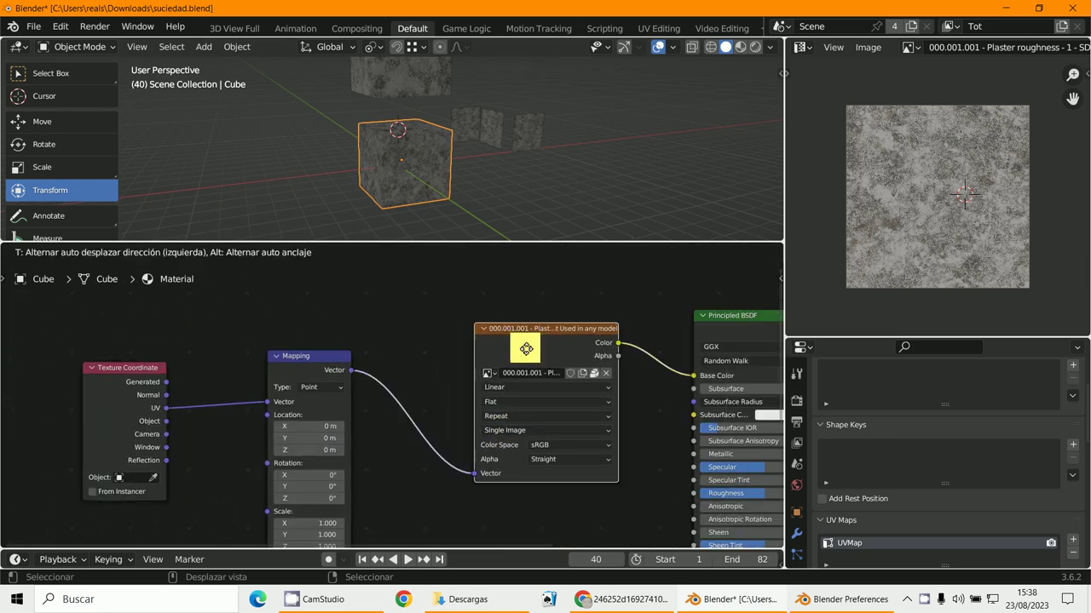
middle_drag(378, 433, 418, 418)
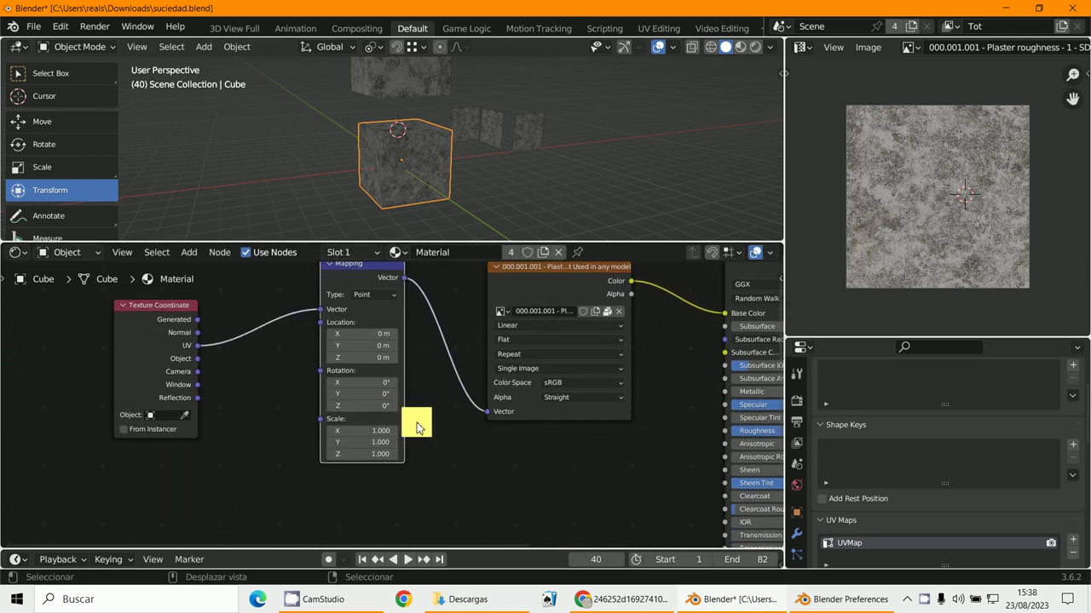
scroll(418, 418, up, 3)
scroll(397, 199, up, 4)
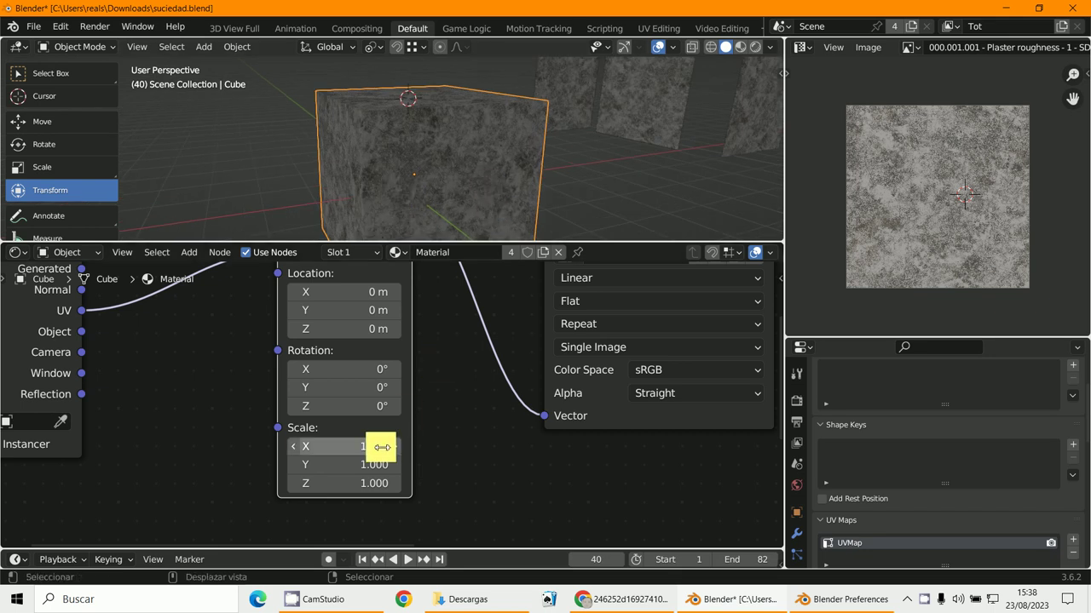
drag(377, 445, 376, 483)
text(2)
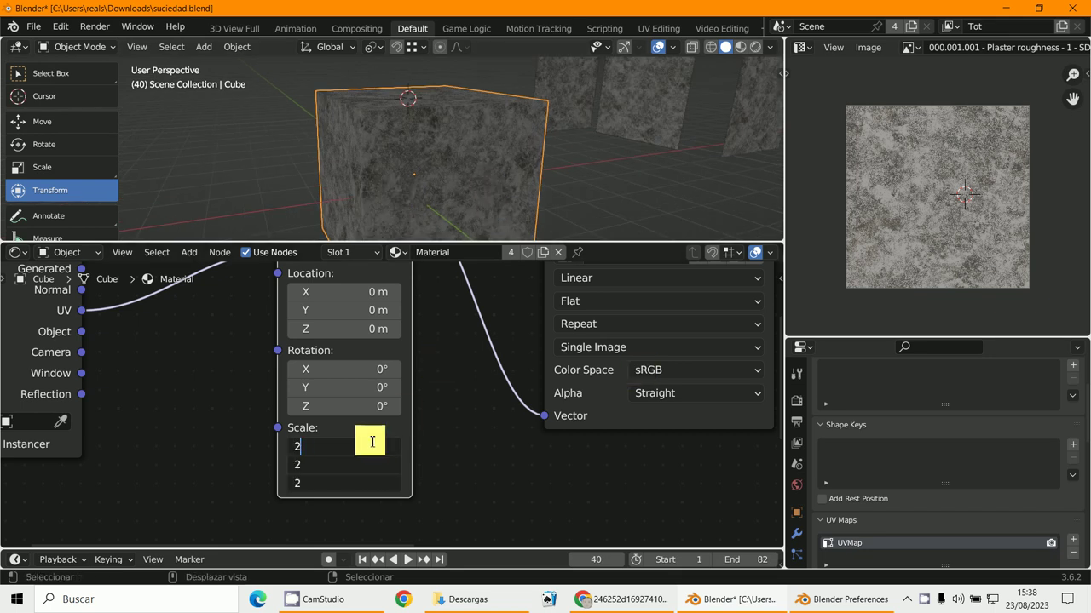
key(Return)
click(480, 468)
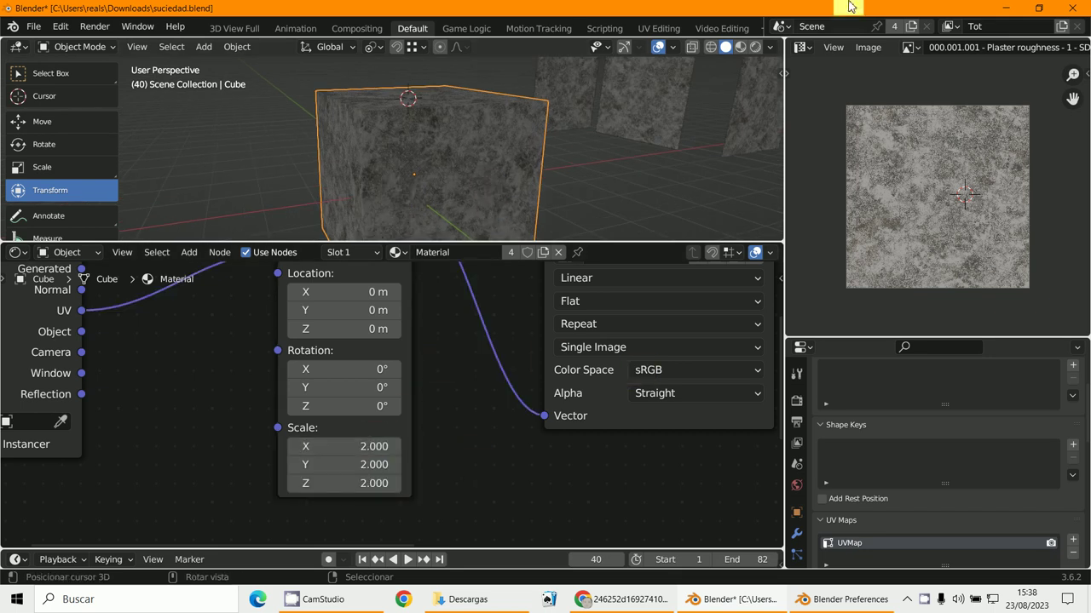
- Switch to Rendered shading and raise the Mapping Scale to 4 on all axes
click(755, 49)
scroll(603, 161, up, 3)
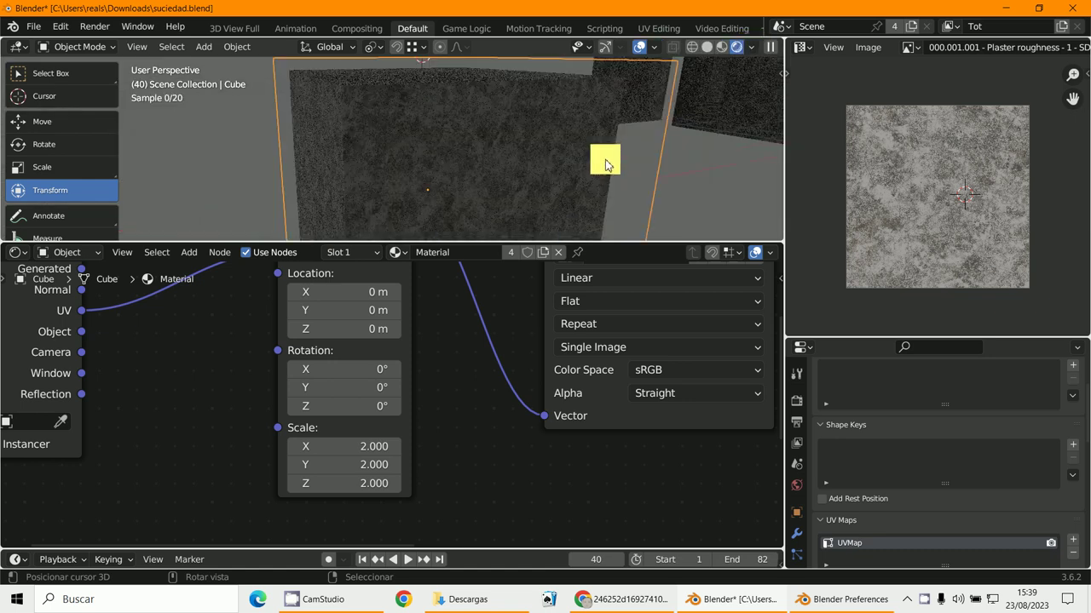
scroll(605, 164, up, 3)
mouse_move(605, 164)
middle_down()
mouse_move(640, 170)
mouse_move(711, 153)
middle_up()
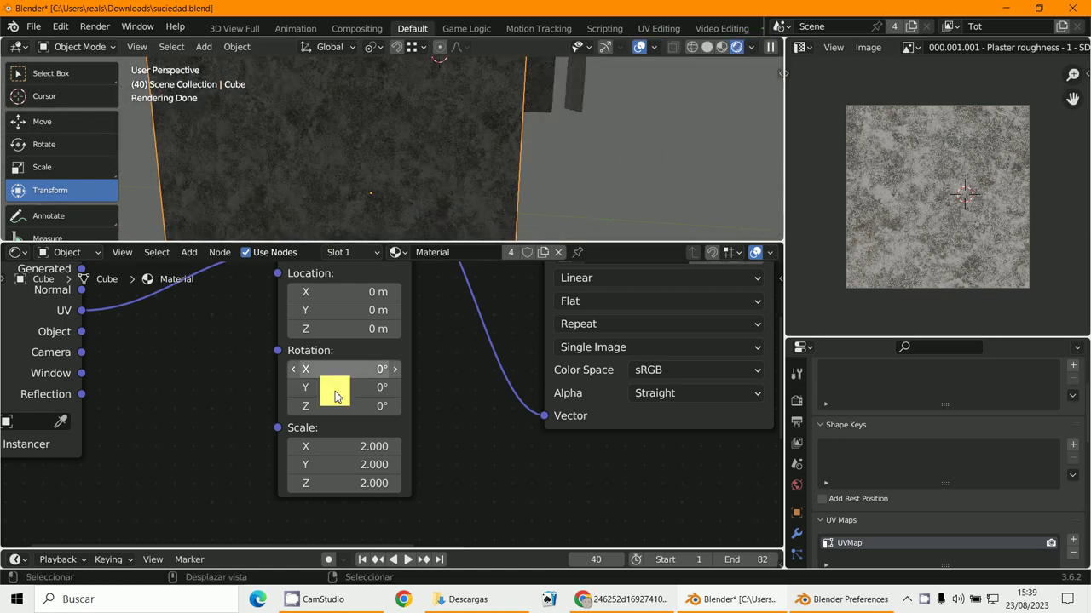
drag(367, 483, 367, 445)
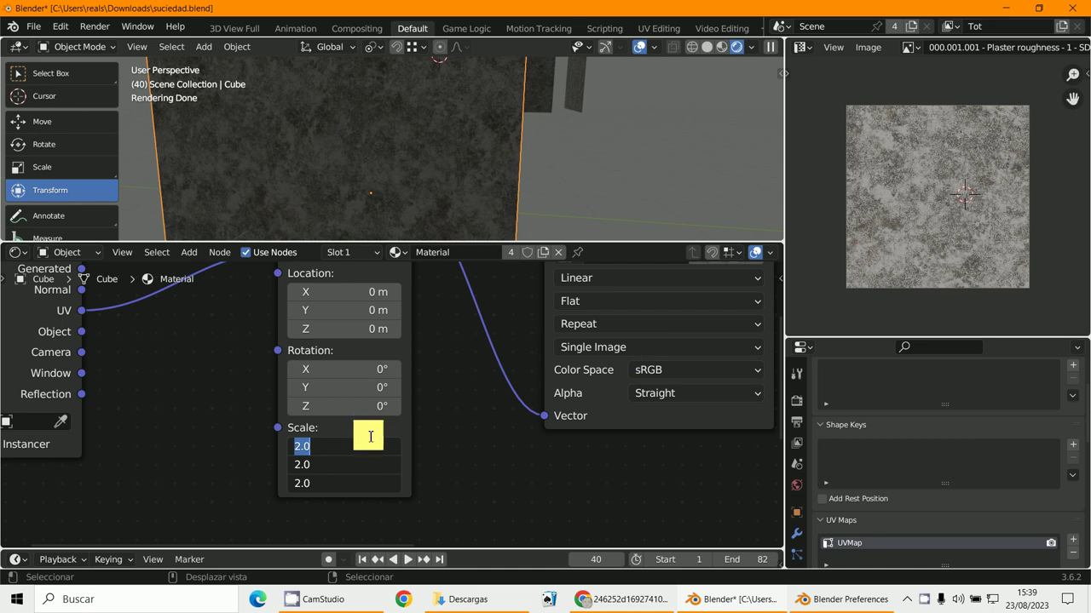
text(4)
key(Return)
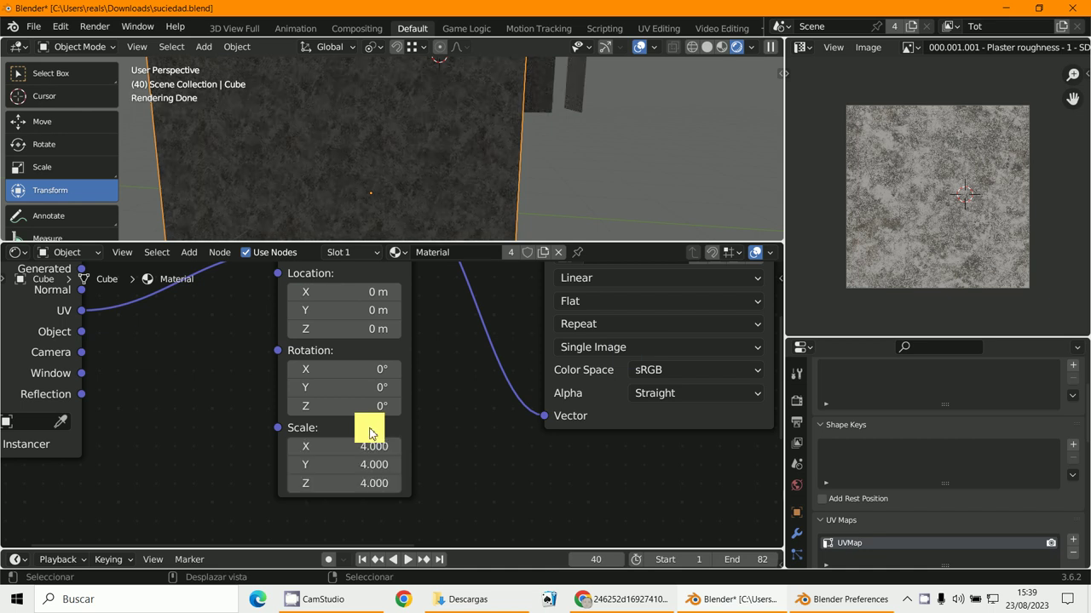
- Reset the Mapping Scale to 1 on X, Y and Z
mouse_move(433, 156)
middle_down()
mouse_move(397, 146)
mouse_move(497, 124)
mouse_move(441, 170)
middle_up()
scroll(400, 145, down, 3)
scroll(453, 159, up, 3)
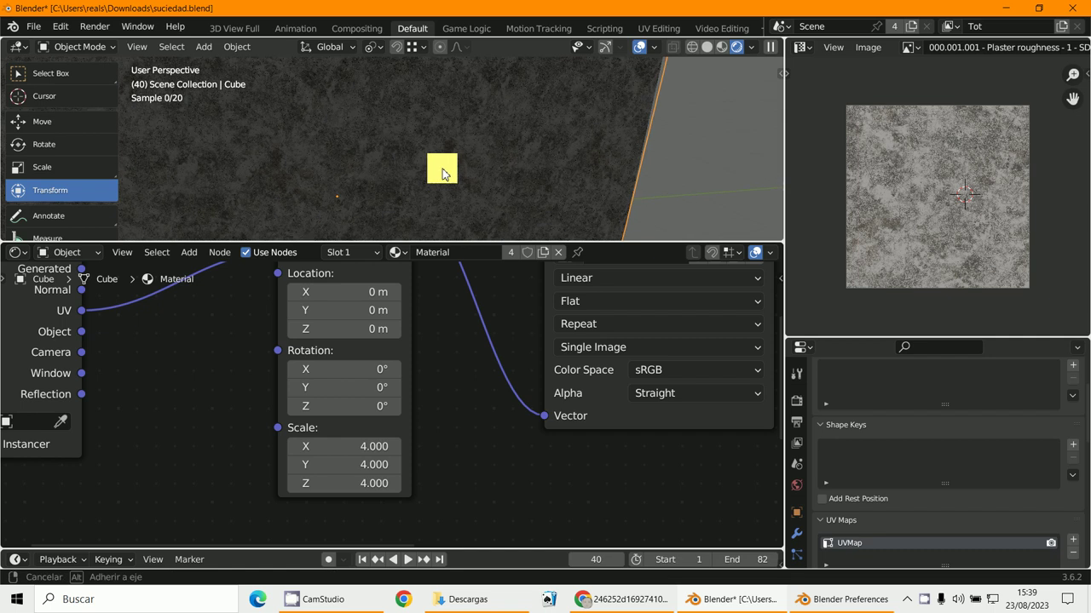
drag(365, 444, 366, 483)
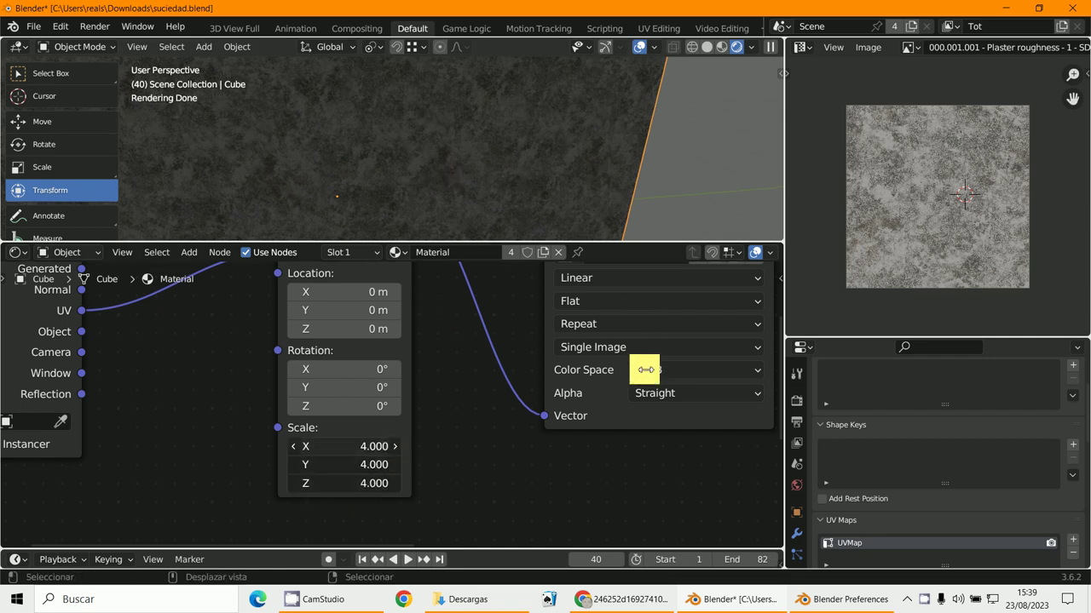
text(1)
key(Return)
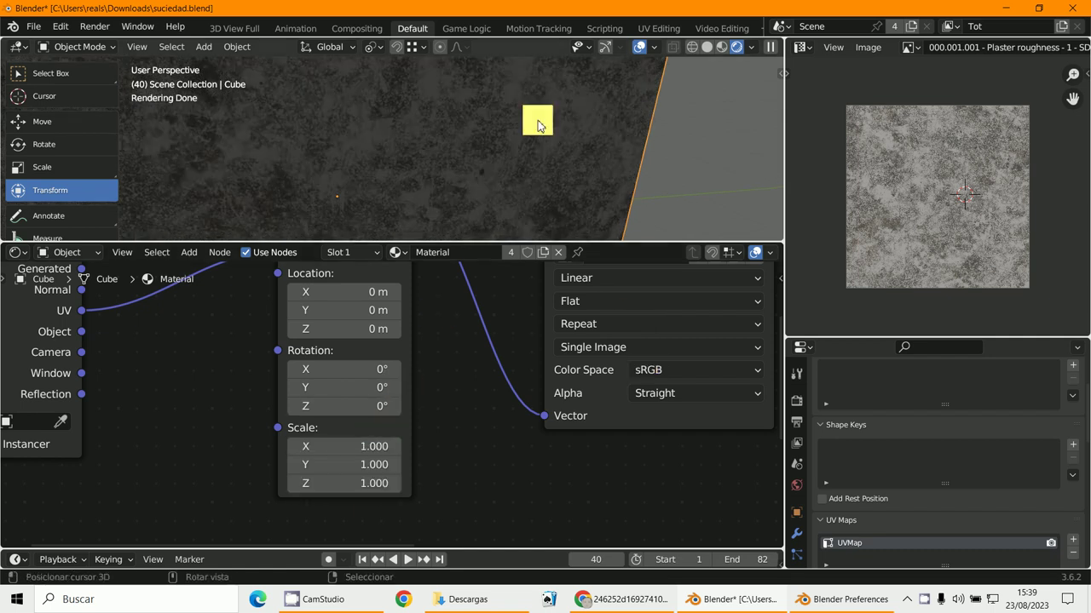
scroll(536, 117, down, 4)
middle_drag(545, 97, 391, 117)
- Switch to camera view, select Plane.001 and put it into Edit Mode
key(KP_0)
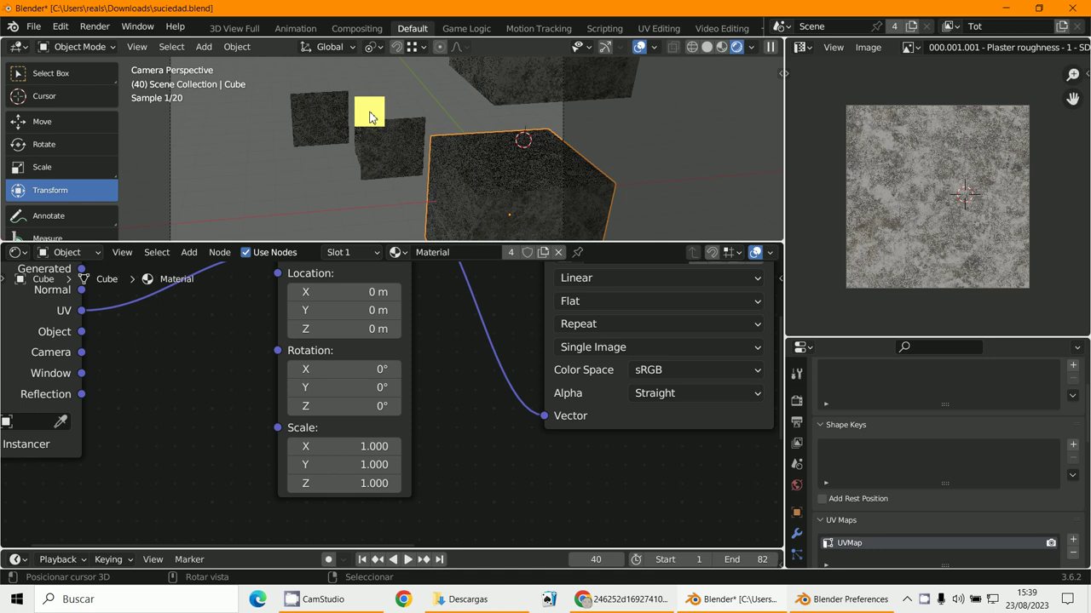
scroll(370, 111, down, 3)
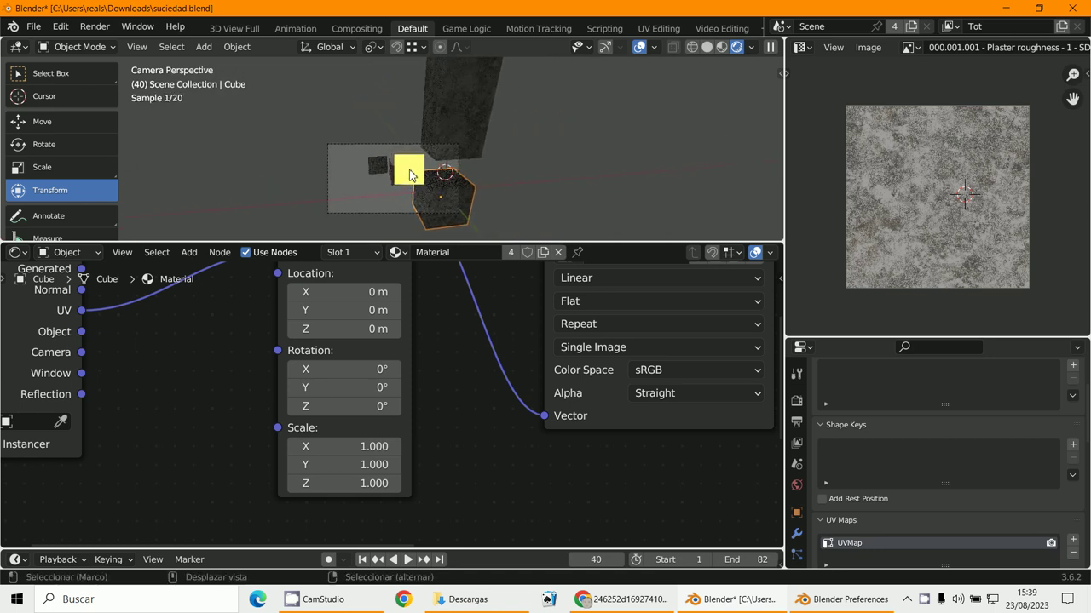
scroll(407, 167, down, 2)
scroll(409, 175, up, 3)
click(418, 153)
scroll(419, 155, up, 1)
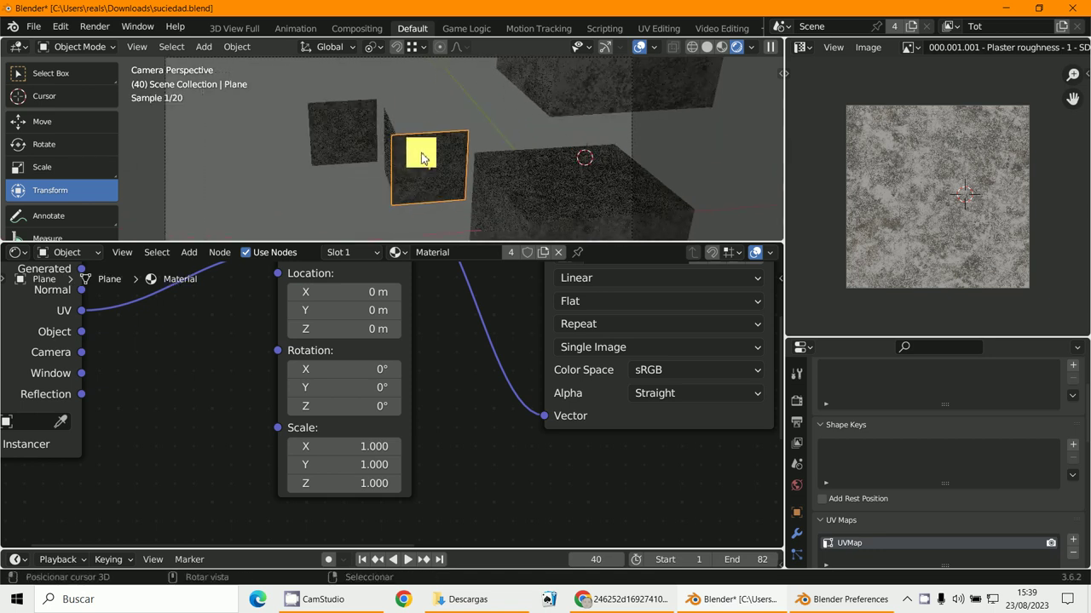
scroll(422, 162, up, 2)
mouse_move(423, 165)
middle_down()
mouse_move(492, 166)
mouse_move(486, 156)
mouse_move(470, 185)
mouse_move(464, 145)
mouse_move(491, 165)
mouse_move(355, 110)
middle_up()
click(355, 115)
click(73, 46)
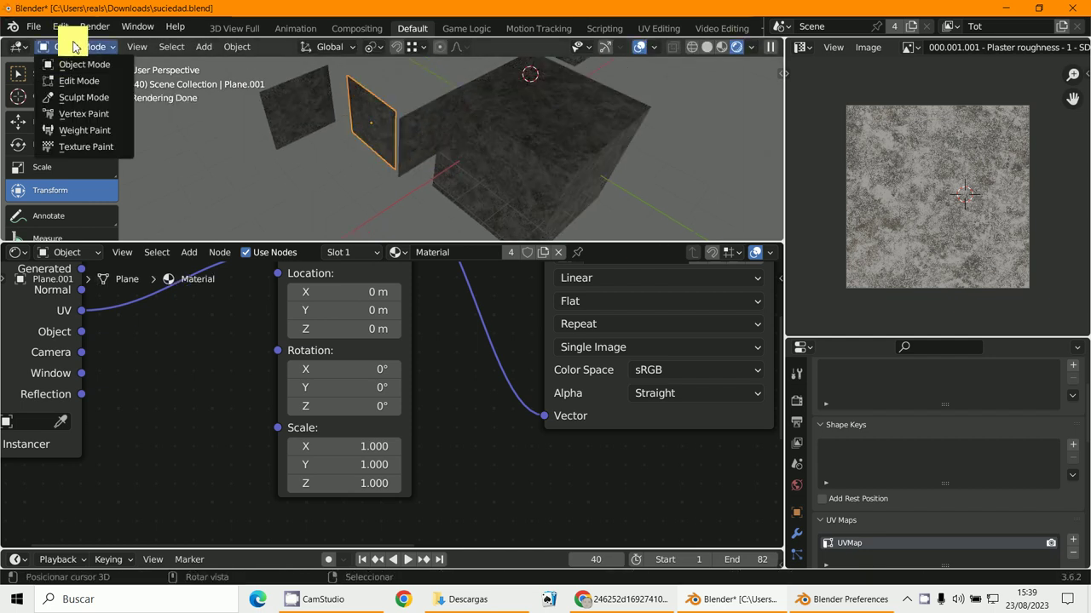
click(80, 82)
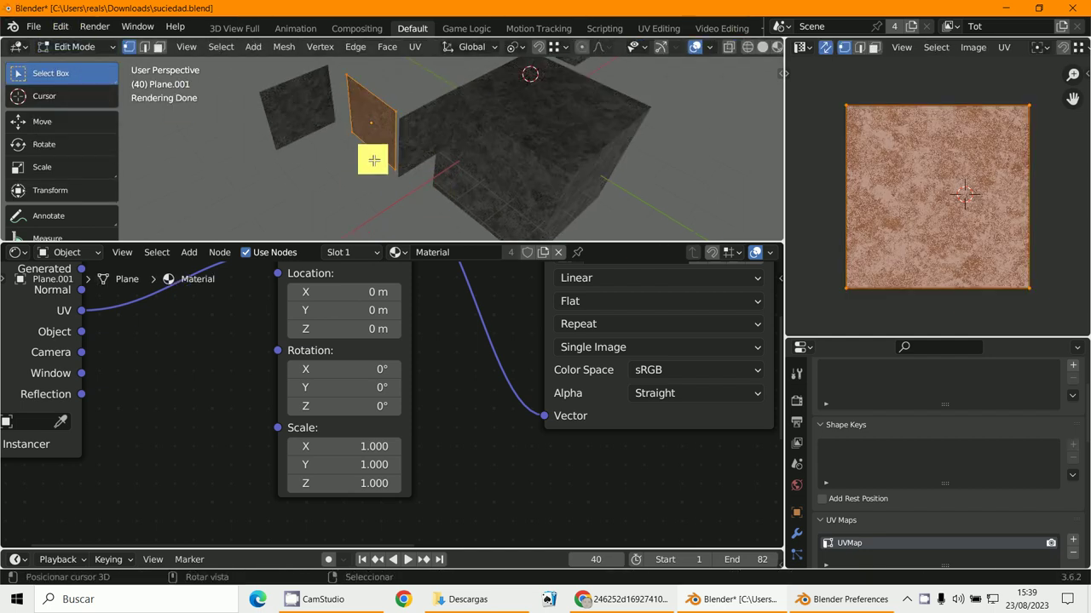
- Spread the Material Output, Principled BSDF and Image Texture nodes further apart
scroll(373, 160, down, 3)
mouse_move(370, 158)
middle_down()
mouse_move(365, 129)
mouse_move(371, 139)
mouse_move(270, 231)
middle_up()
scroll(221, 336, down, 2)
scroll(222, 336, down, 3)
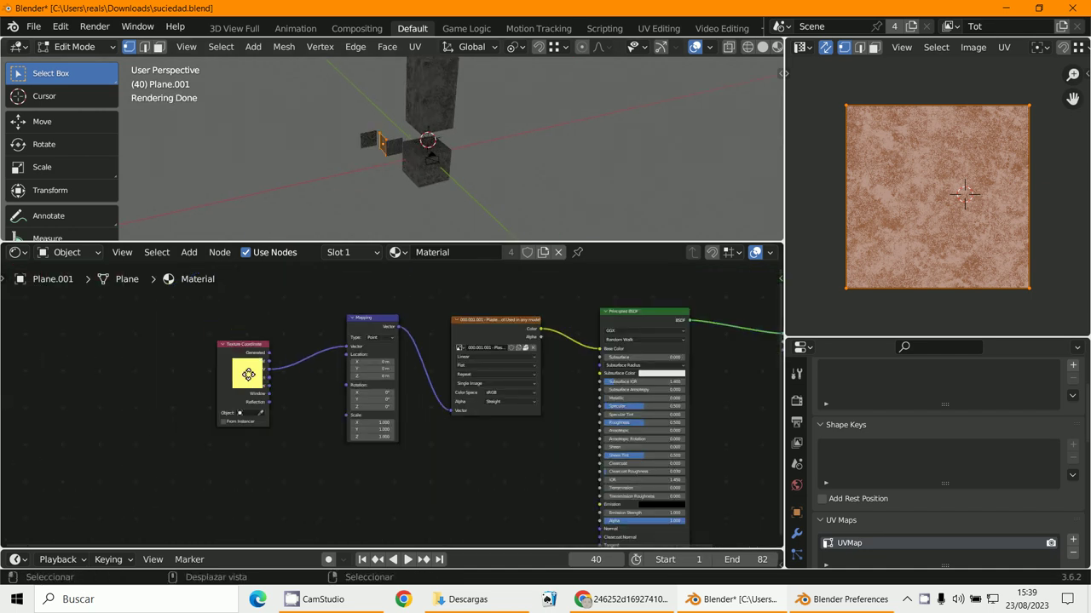
middle_drag(248, 374, 137, 372)
drag(681, 312, 679, 309)
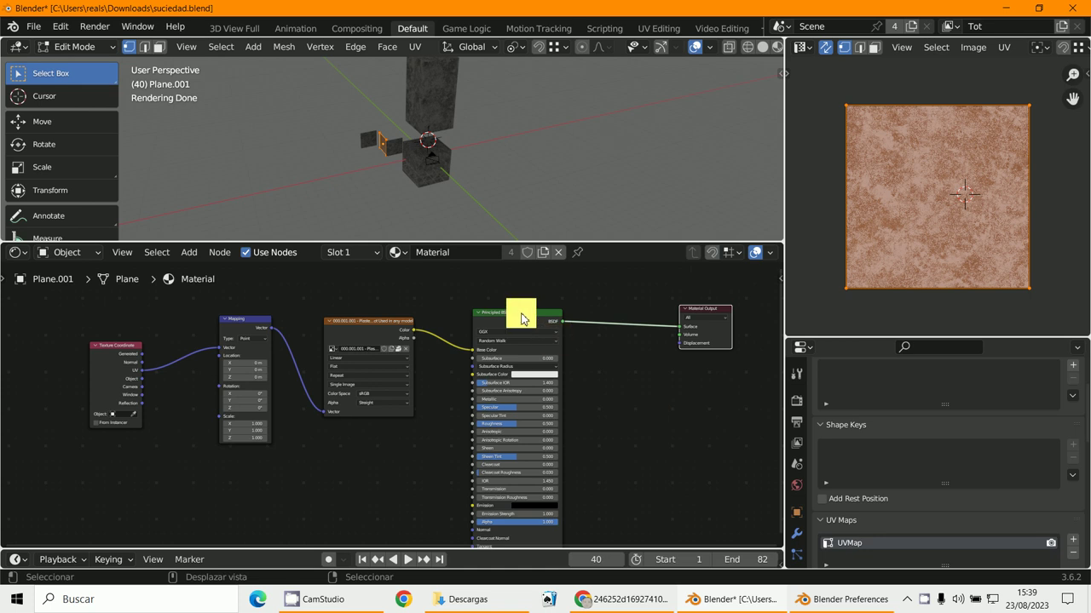
drag(522, 319, 539, 293)
middle_drag(443, 371, 496, 374)
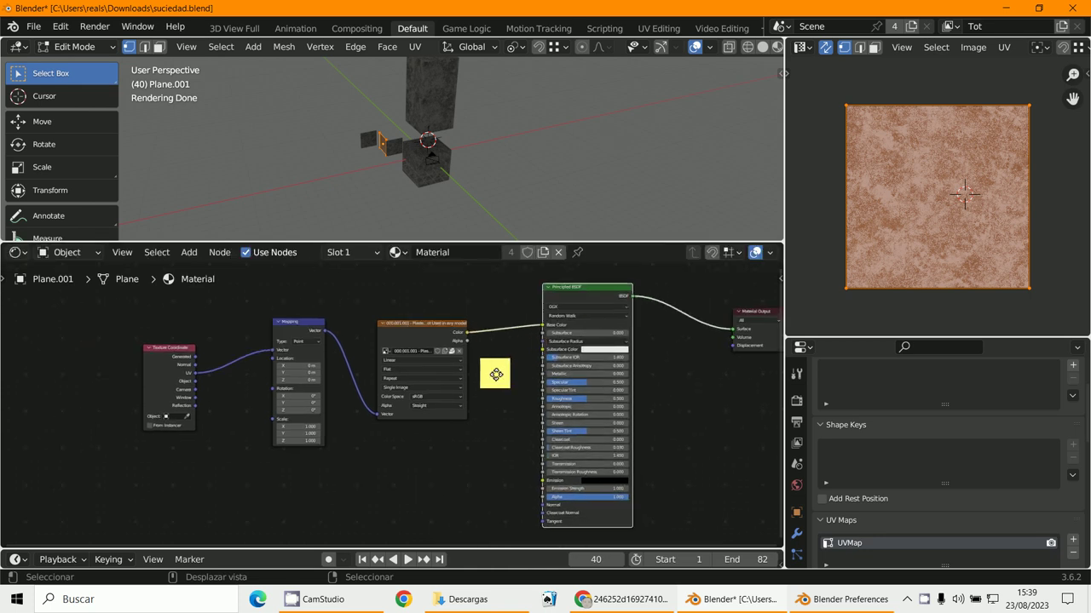
scroll(495, 374, up, 2)
drag(445, 285, 400, 292)
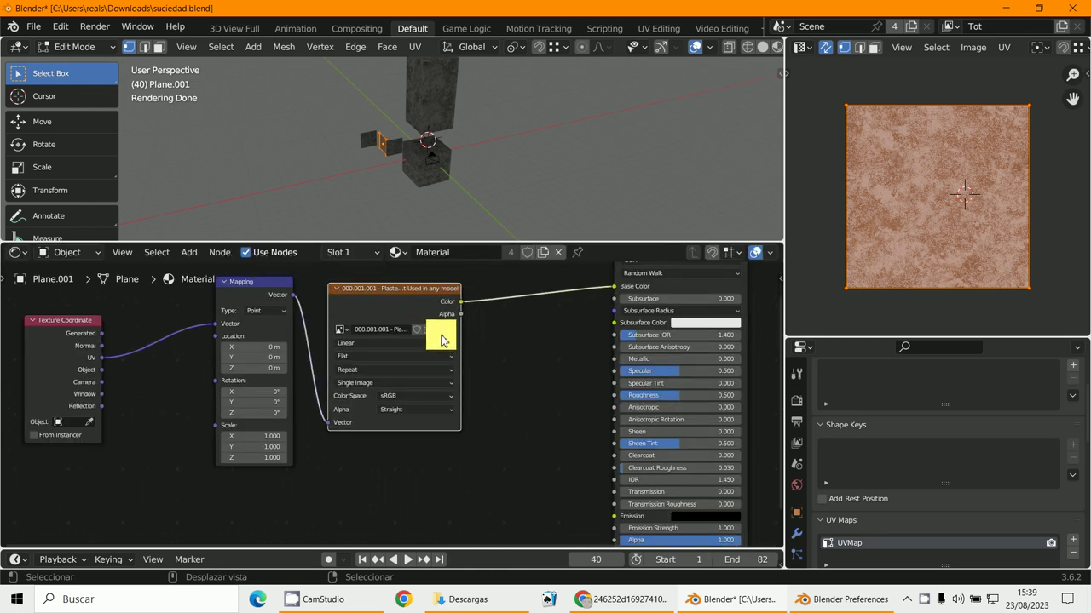
middle_drag(442, 340, 332, 340)
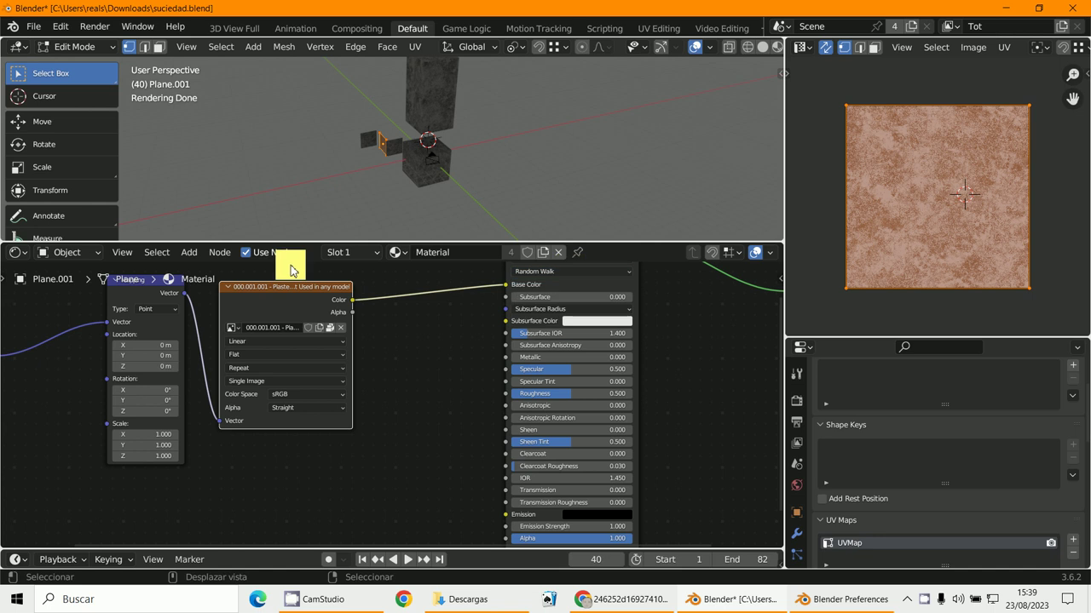
- Add a Vector > Bump node to the plaster material
click(188, 250)
mouse_move(213, 353)
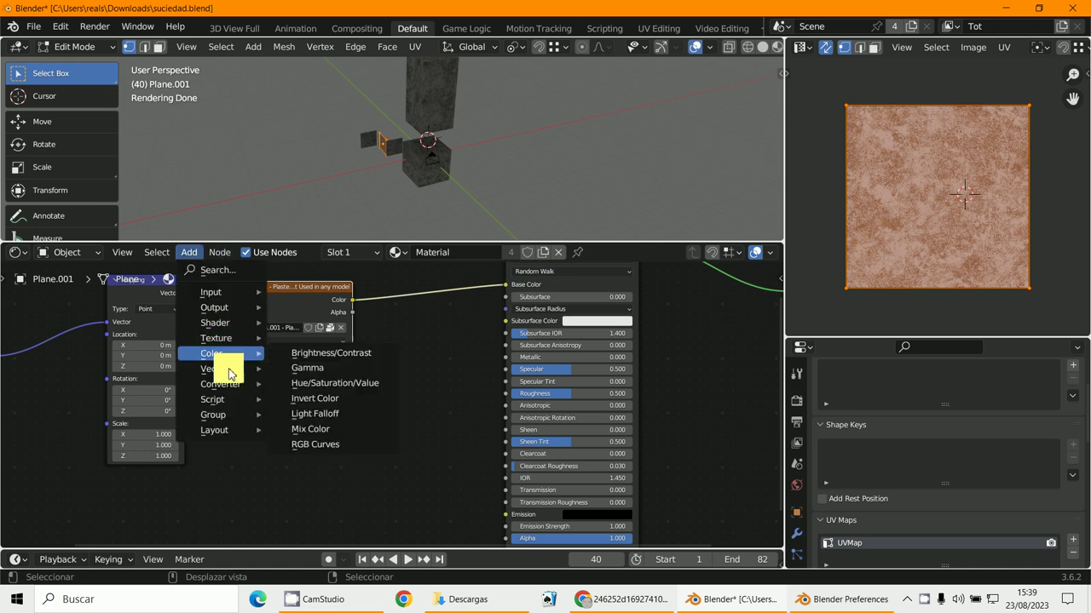
click(302, 367)
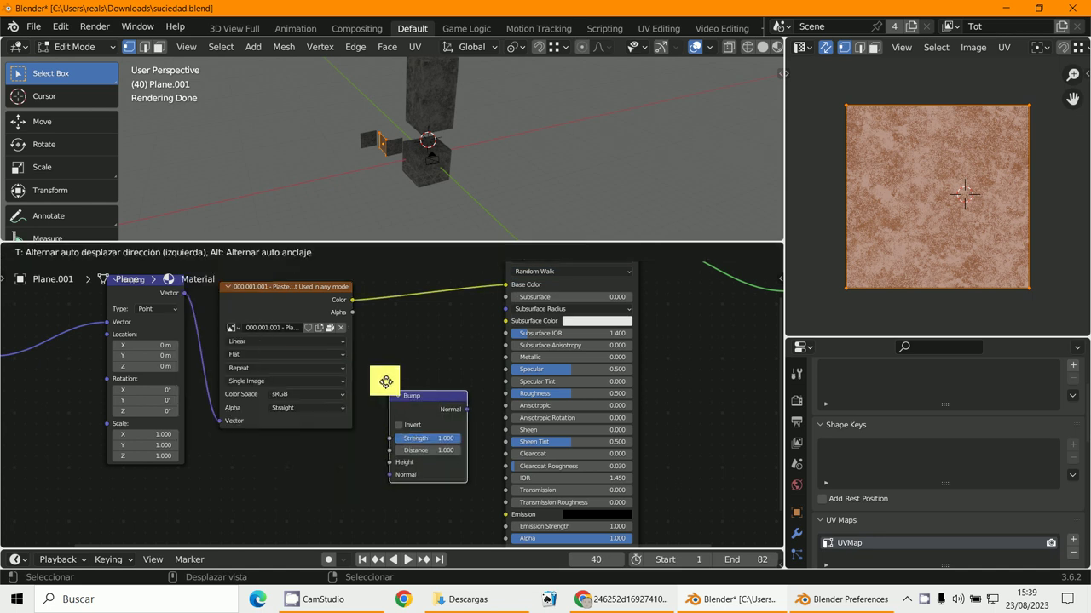
click(406, 392)
scroll(433, 367, down, 2)
scroll(463, 370, down, 1)
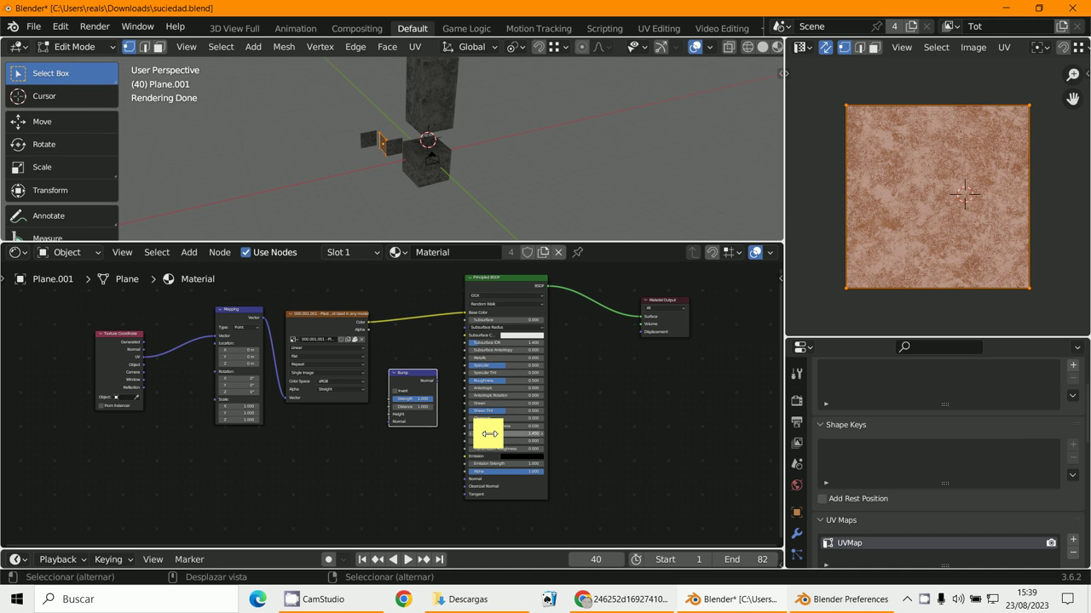
scroll(487, 433, up, 1)
scroll(510, 438, up, 1)
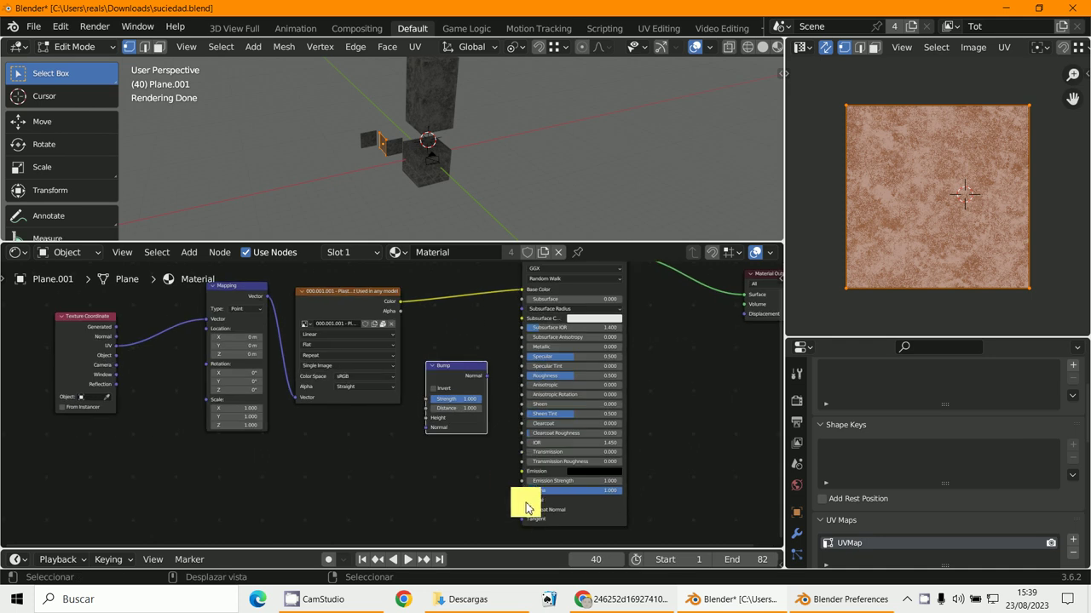
- Link Bump Normal to Principled BSDF Normal and the plaster image Color to Bump Height
drag(522, 500, 504, 447)
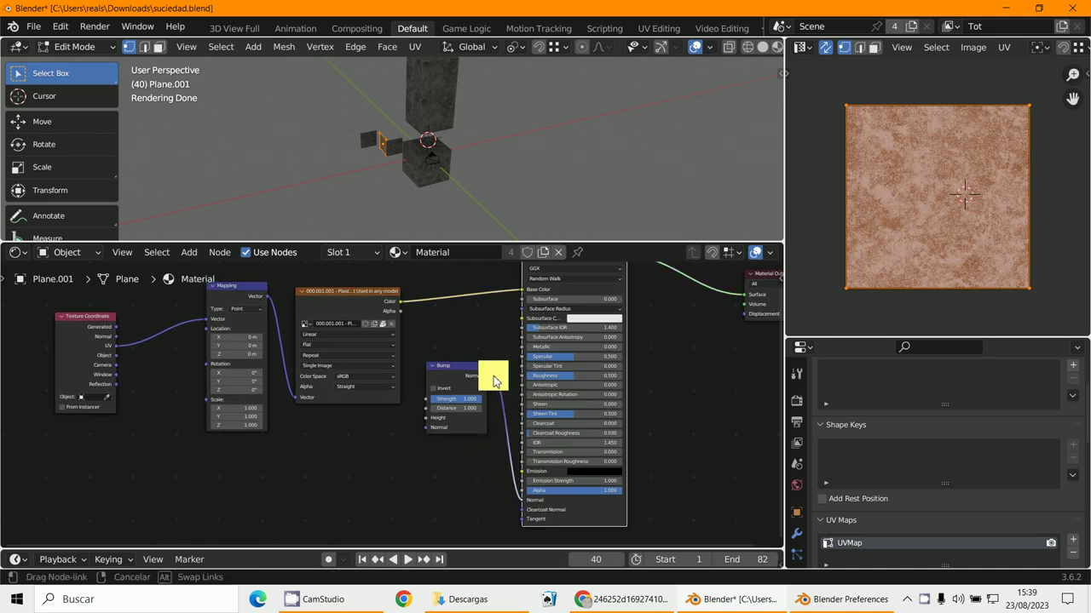
drag(488, 382, 485, 376)
scroll(468, 349, up, 1)
scroll(421, 358, up, 1)
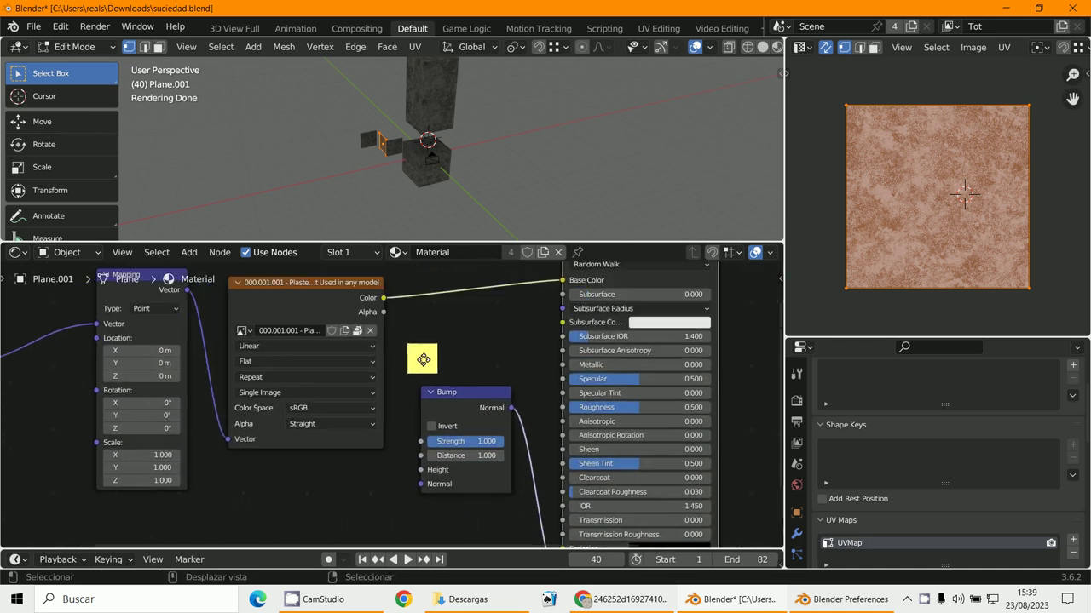
shift+scroll(383, 340, up, 1)
mouse_move(325, 309)
mouse_down()
mouse_move(306, 327)
mouse_move(400, 486)
mouse_up()
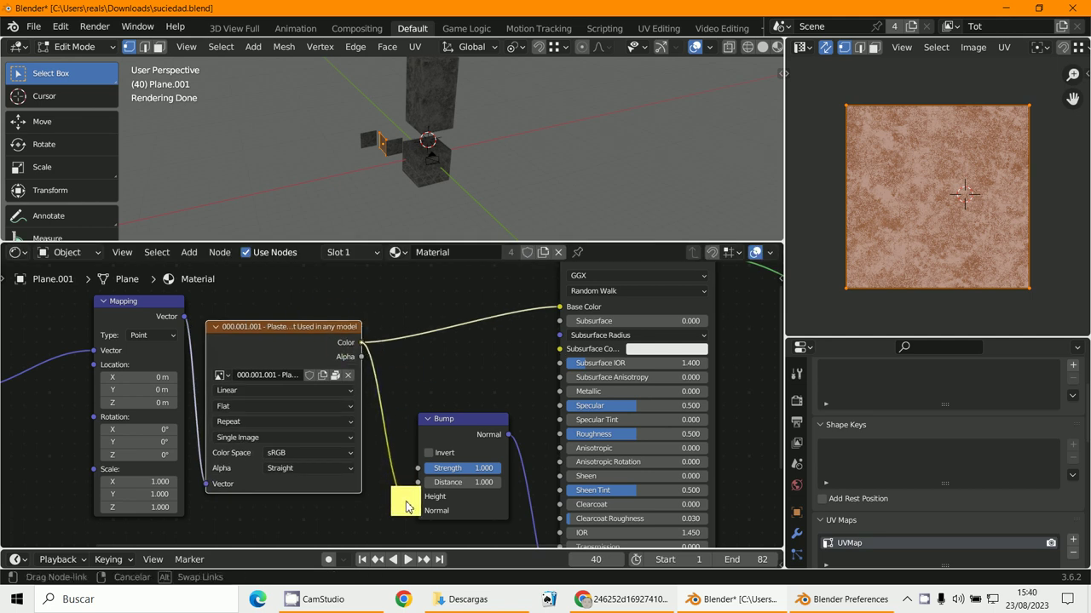
drag(417, 504, 418, 503)
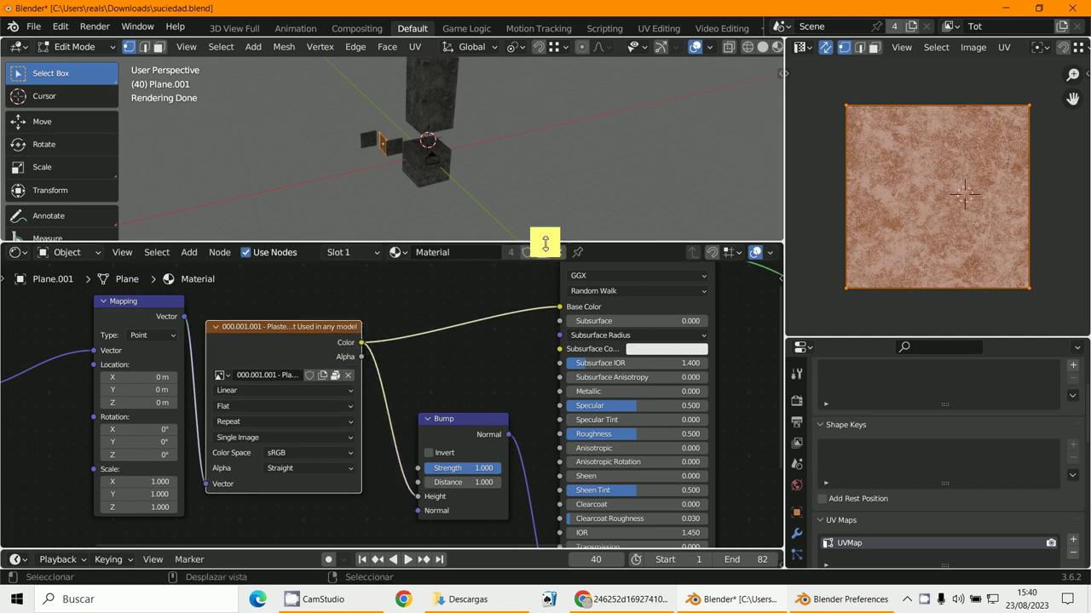
scroll(544, 225, up, 3)
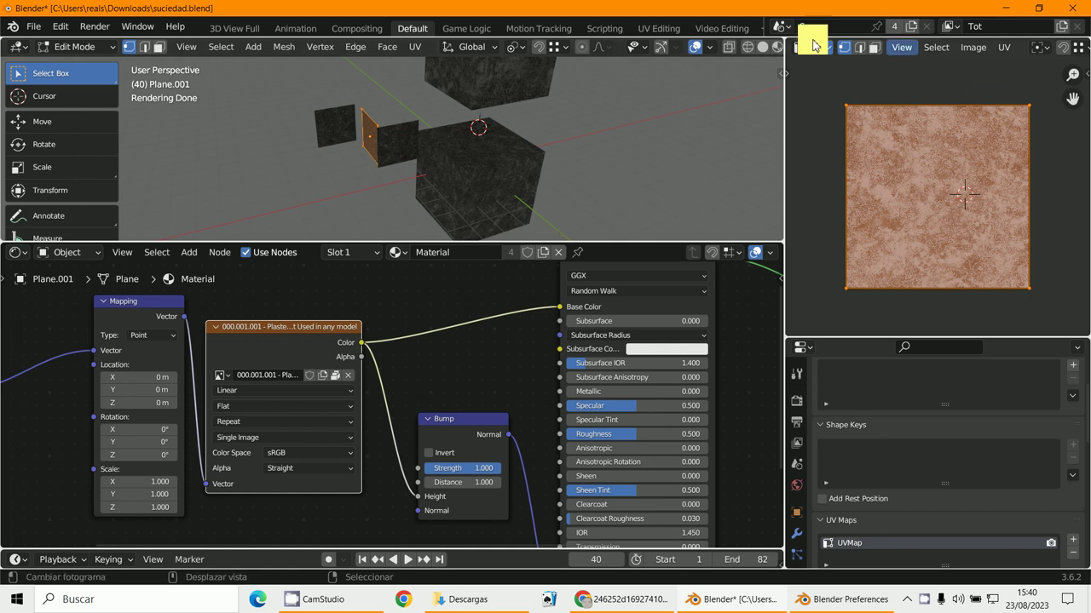
- Return to Object Mode and view the objects in solid shading
click(68, 47)
click(81, 62)
scroll(475, 175, down, 3)
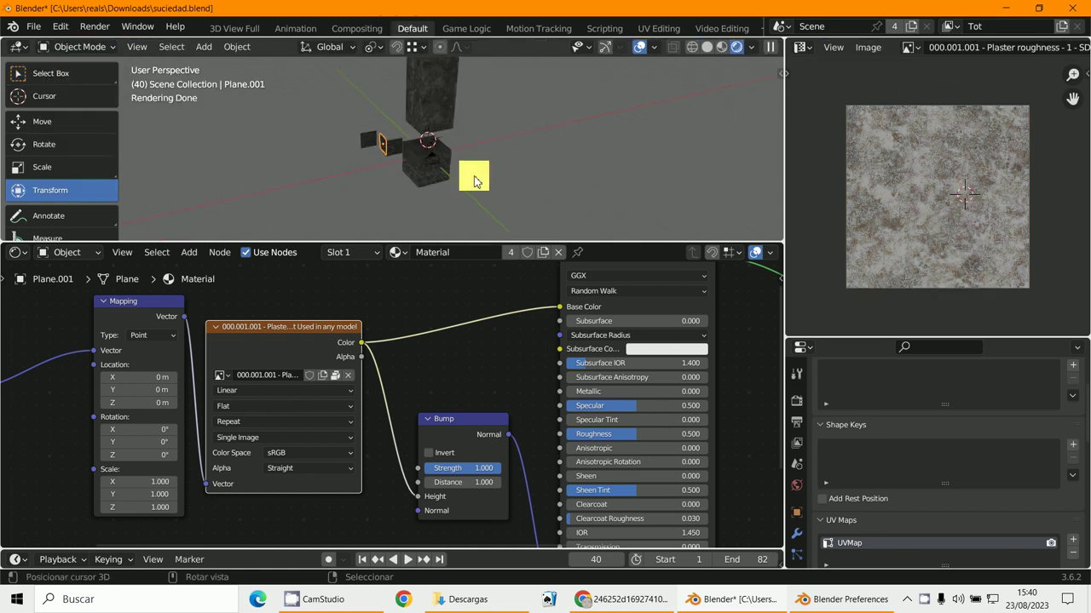
scroll(487, 175, down, 2)
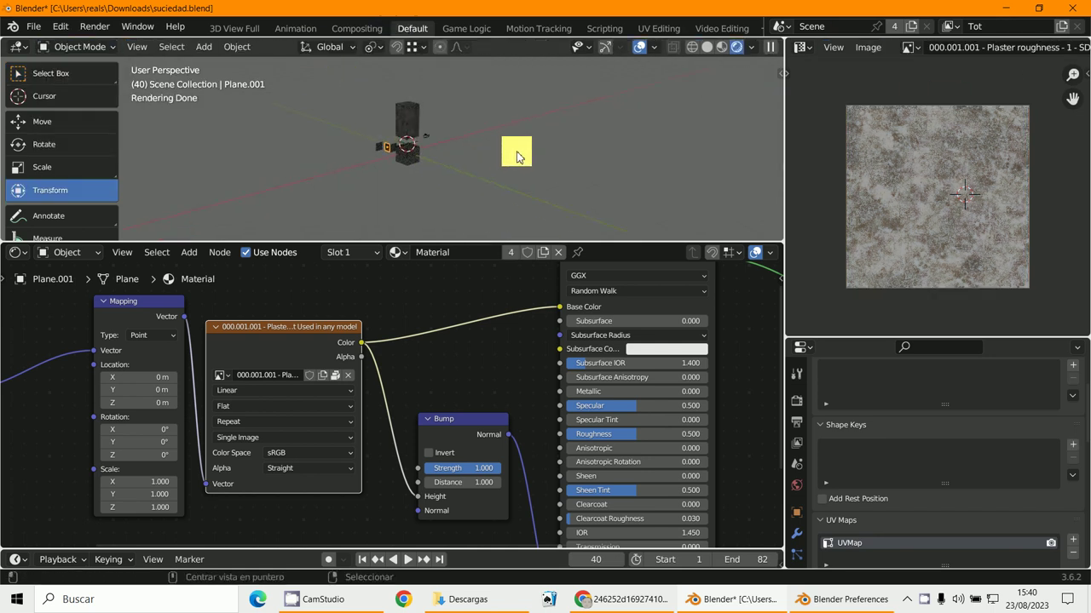
key(alt)
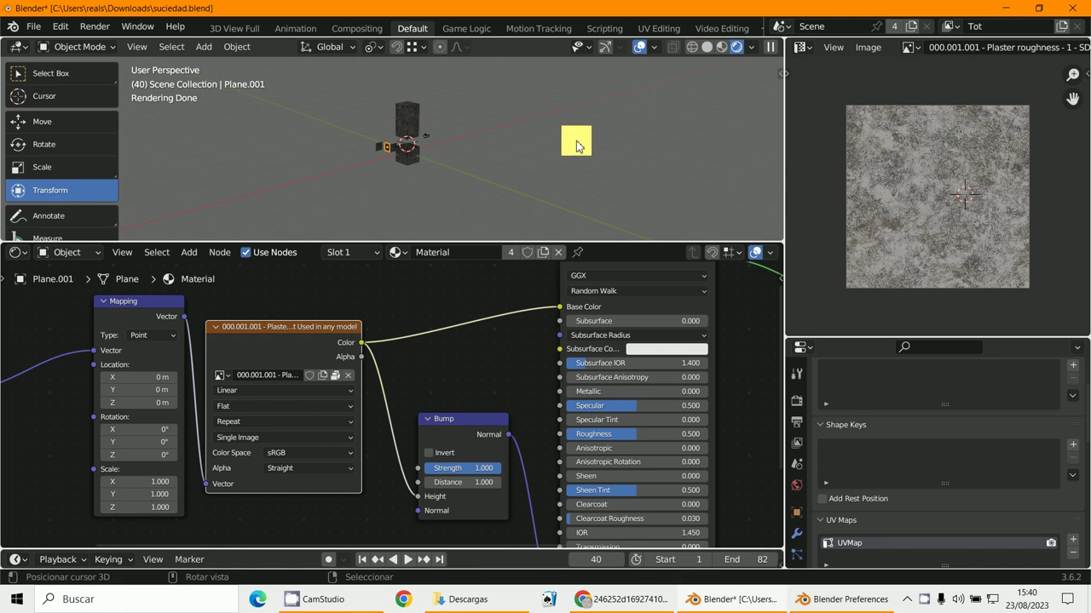
click(706, 48)
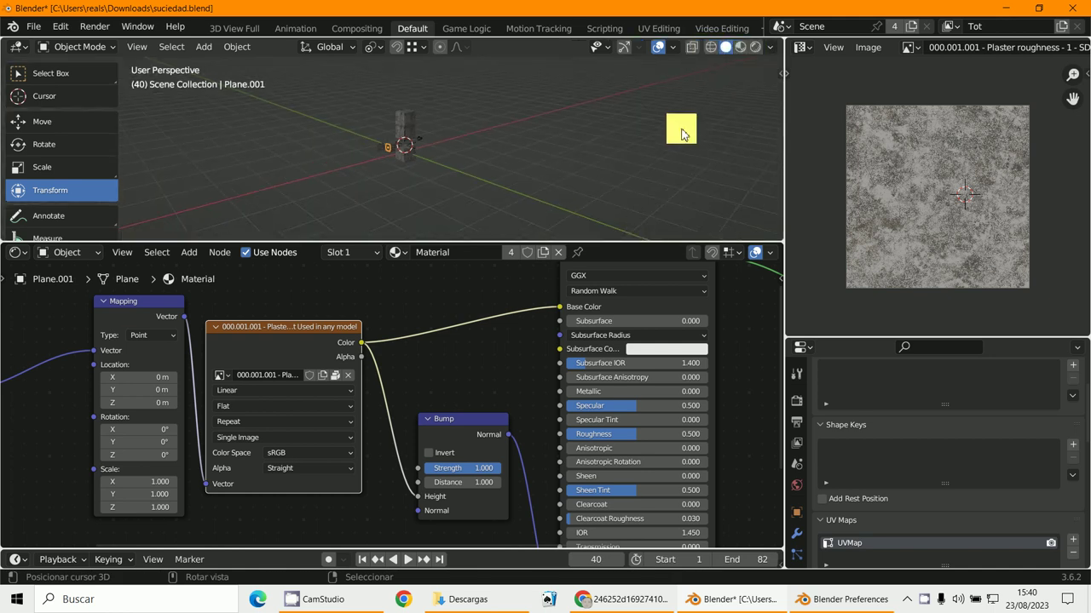
mouse_move(681, 127)
middle_down()
mouse_move(597, 166)
mouse_move(652, 145)
mouse_move(313, 103)
middle_up()
scroll(596, 166, up, 2)
scroll(597, 173, up, 2)
scroll(622, 146, down, 2)
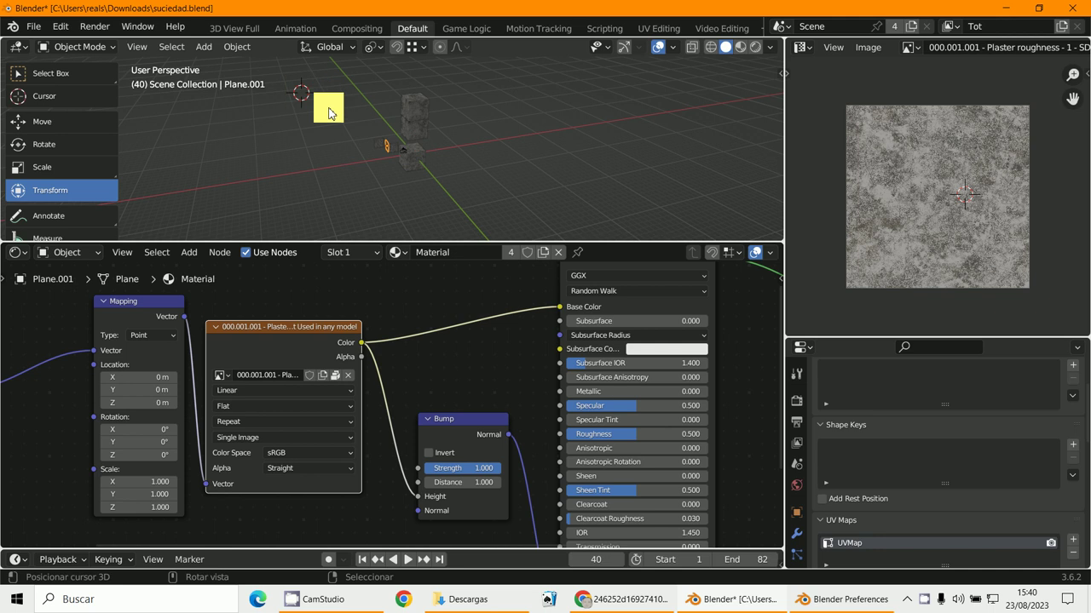
- Add a Sun light with strength 2.000
click(208, 49)
mouse_move(226, 253)
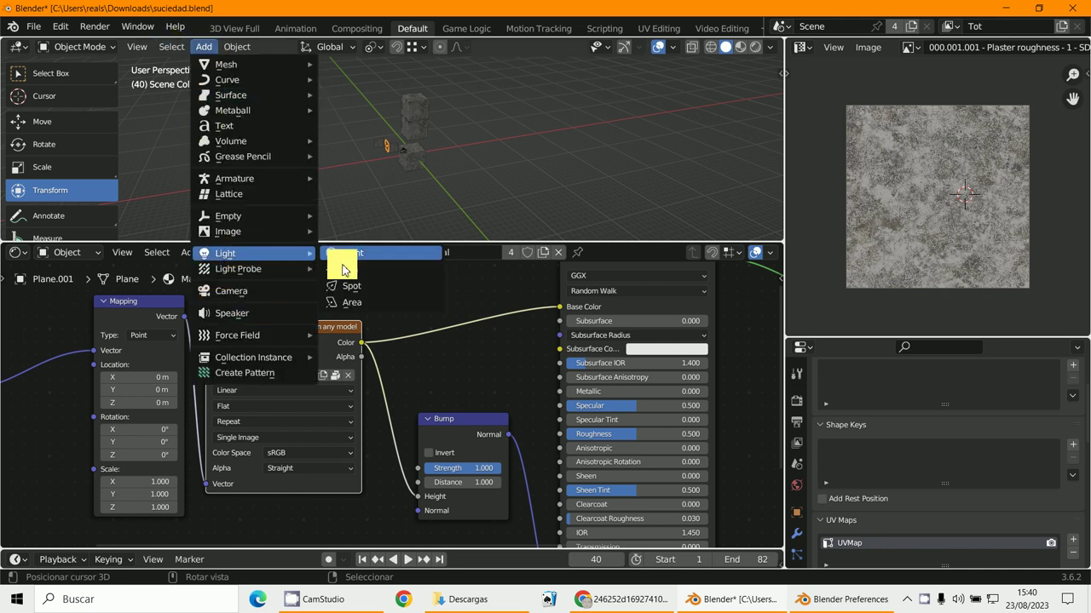
click(349, 269)
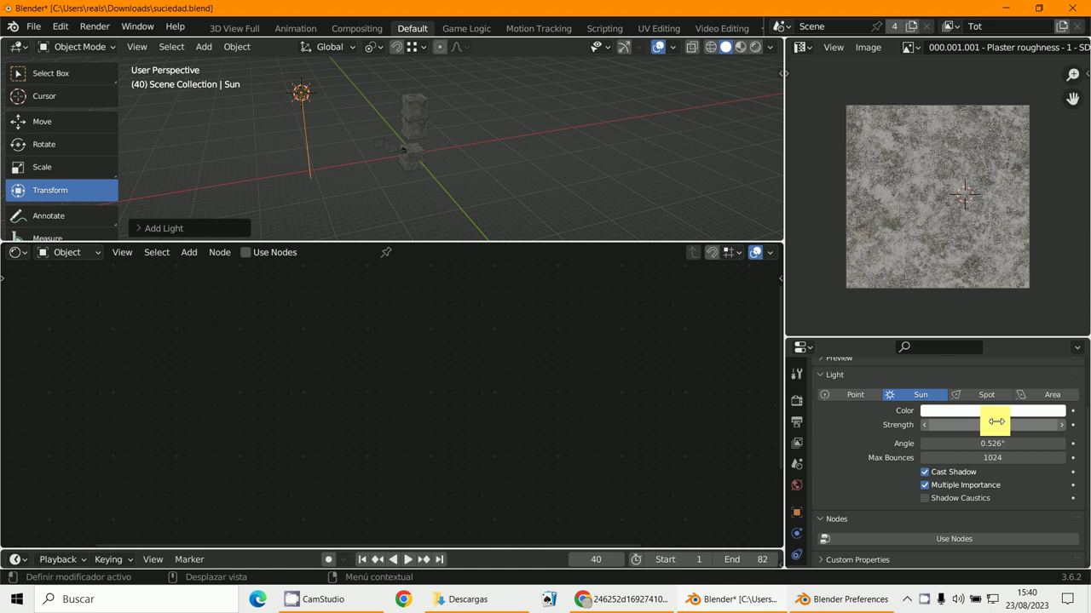
text(2)
click(499, 128)
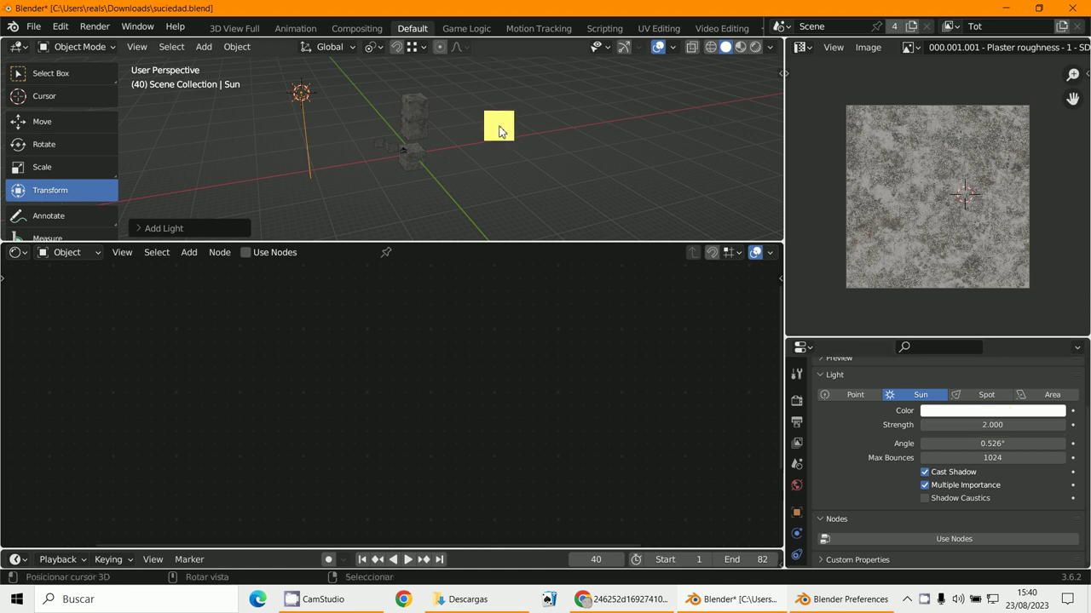
- In rendered shading, rotate the Sun toward the cubes and select the large cube
click(761, 47)
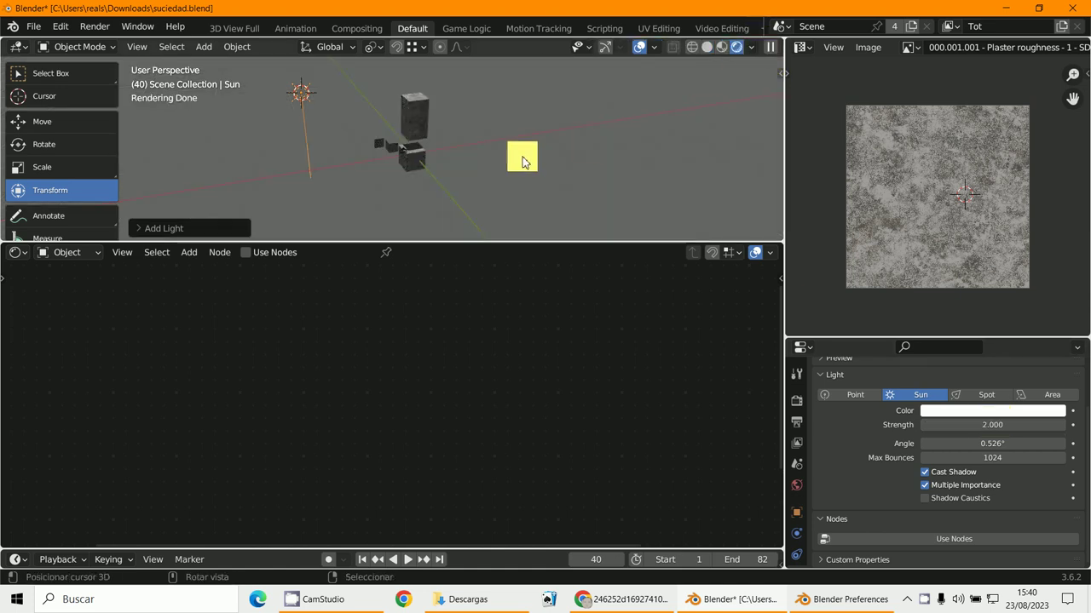
key(r)
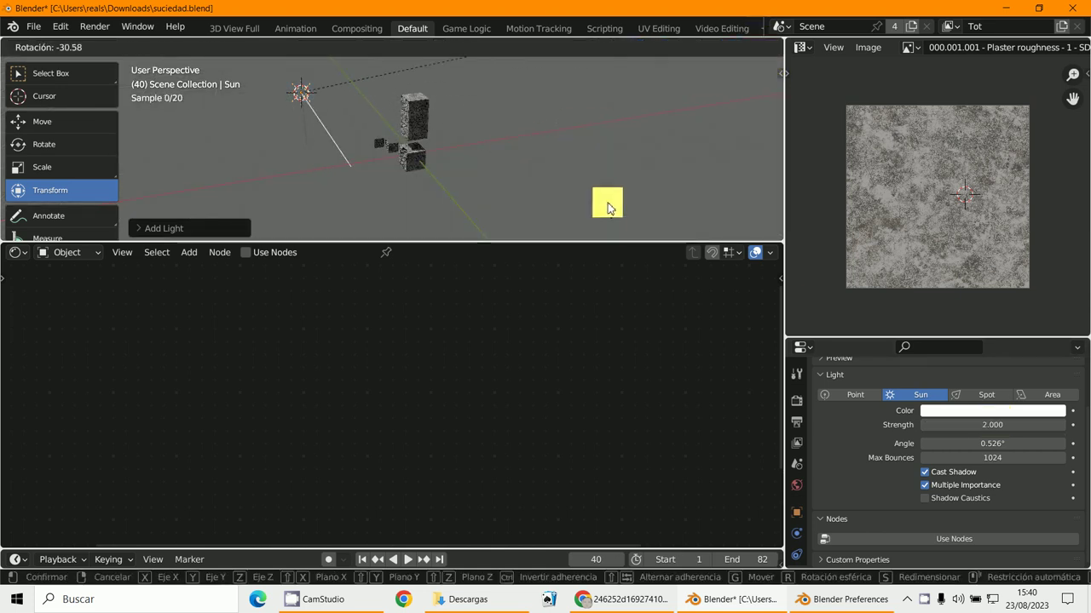
click(594, 121)
mouse_move(594, 121)
middle_down()
mouse_move(479, 100)
mouse_move(631, 174)
middle_up()
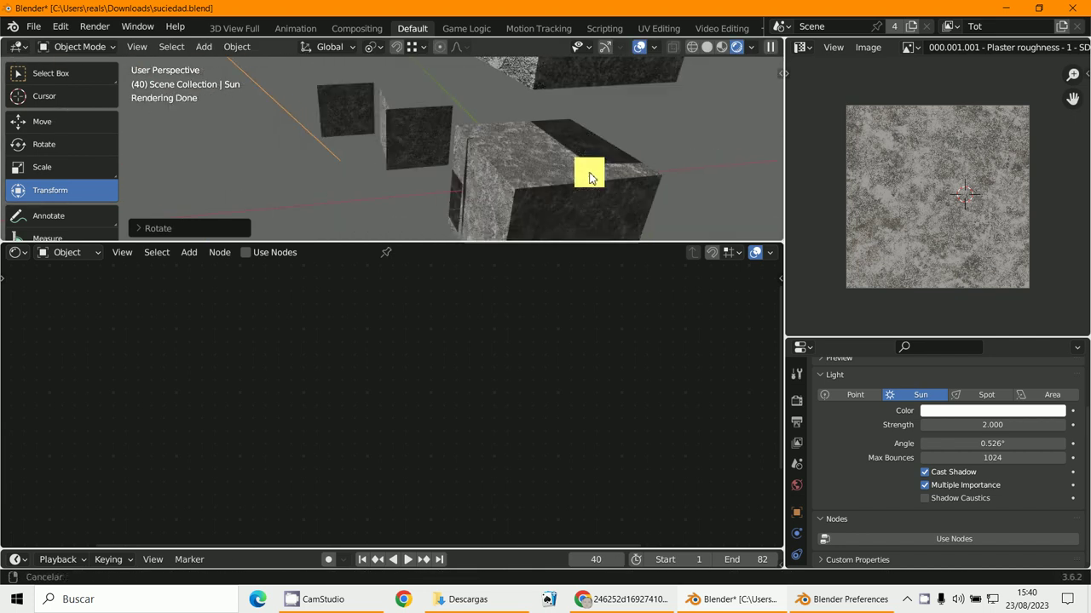
middle_drag(631, 174, 555, 230)
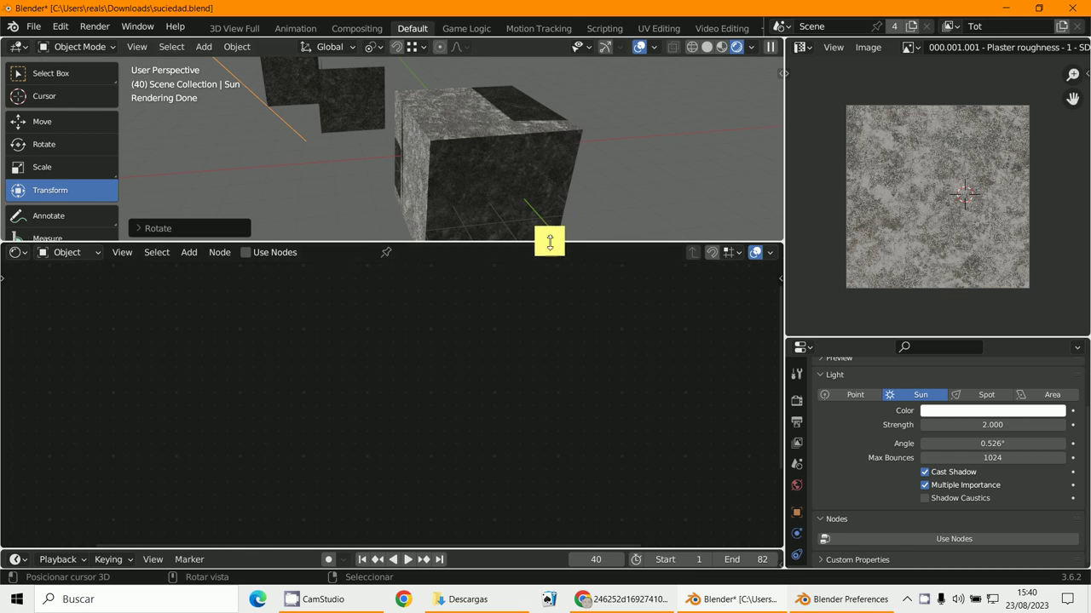
drag(548, 242, 563, 388)
scroll(566, 307, up, 3)
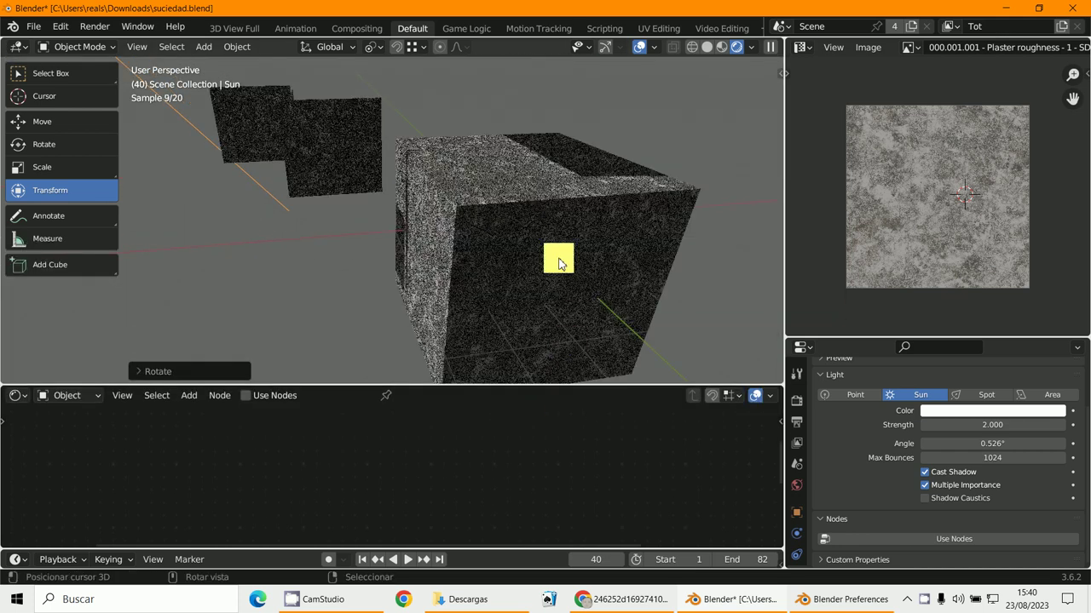
click(548, 245)
- Test Bump strength 0, then settle on 0.467 for a rougher plaster surface
mouse_move(555, 280)
middle_down()
mouse_move(528, 226)
mouse_move(594, 273)
middle_up()
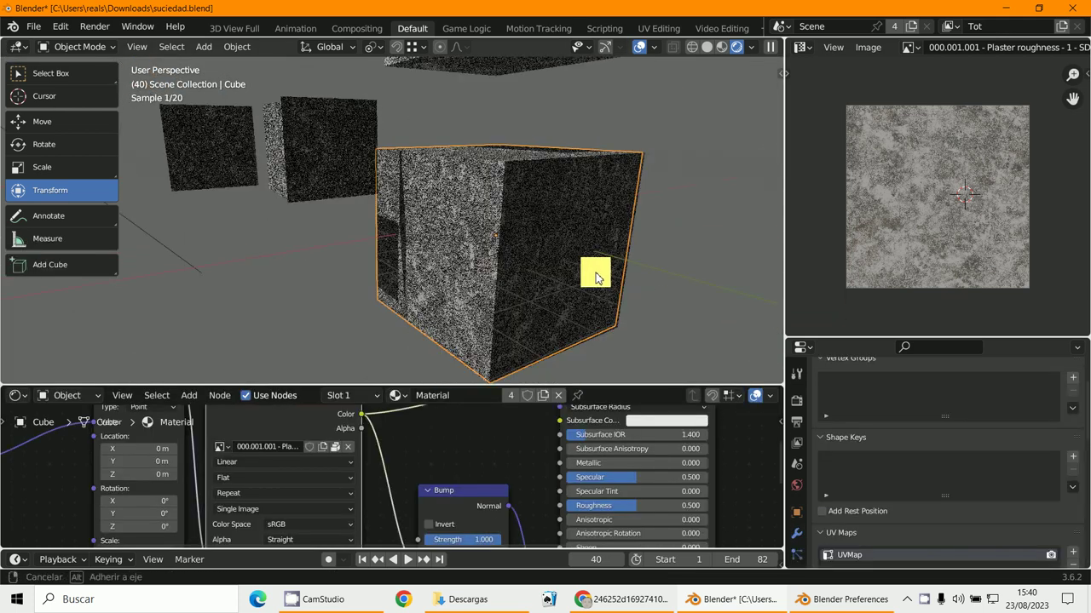
scroll(595, 277, up, 4)
scroll(596, 277, down, 1)
scroll(585, 275, down, 2)
scroll(565, 287, down, 1)
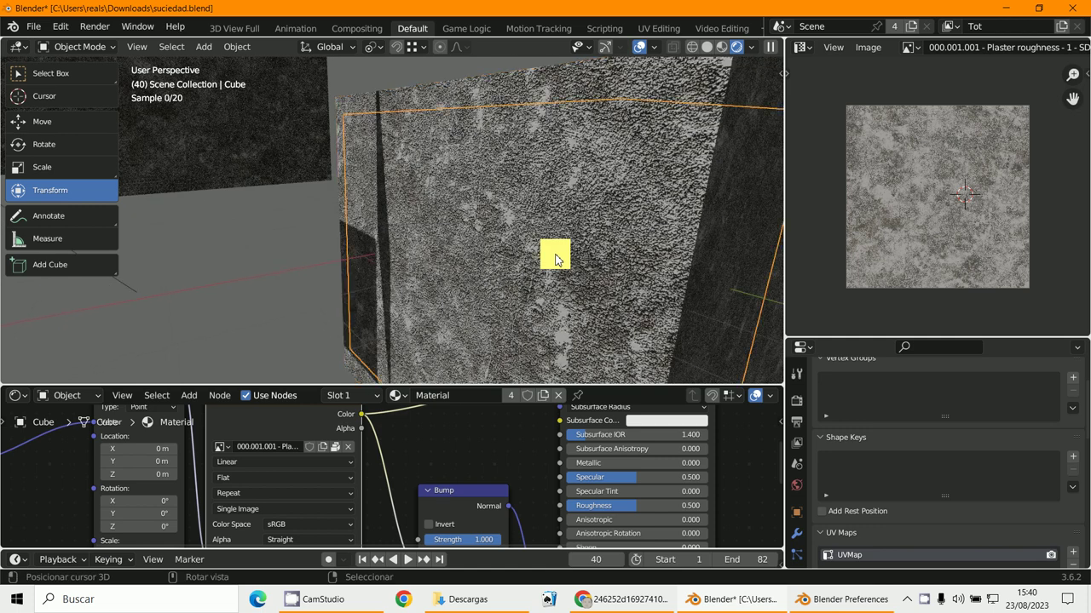
scroll(460, 512, down, 1)
mouse_move(462, 316)
middle_down()
mouse_move(441, 366)
mouse_move(470, 358)
mouse_move(469, 333)
middle_up()
scroll(455, 452, down, 2)
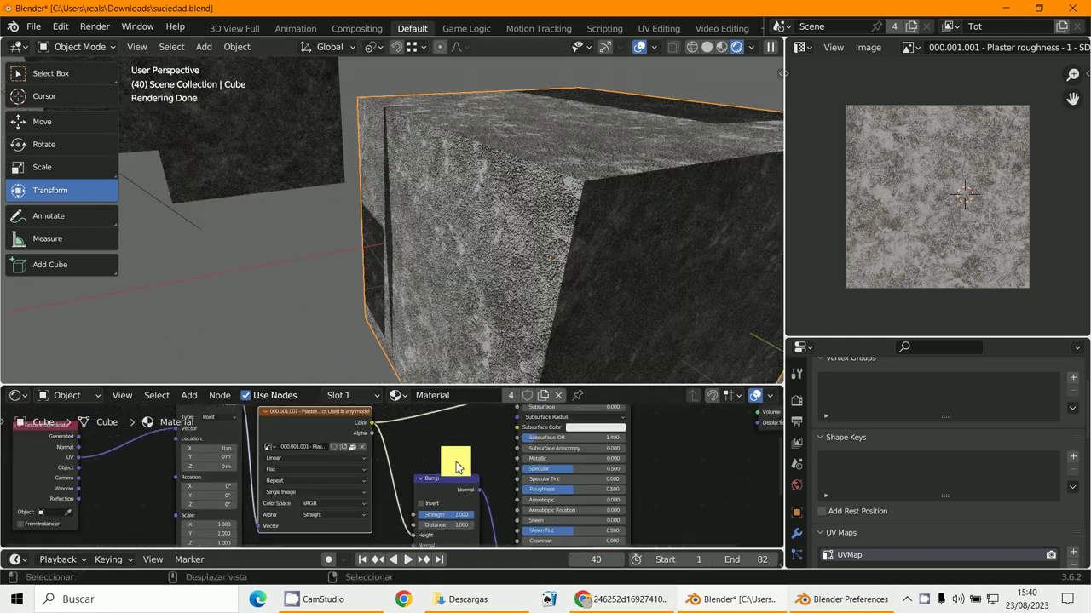
mouse_move(455, 493)
mouse_down()
mouse_move(423, 348)
mouse_move(412, 349)
mouse_up()
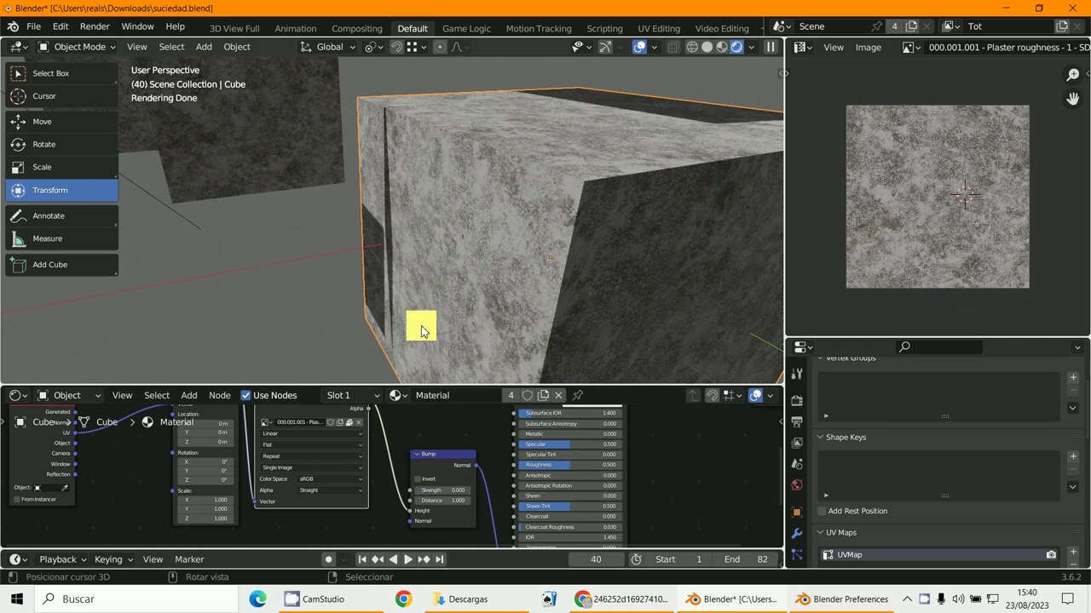
scroll(504, 263, up, 1)
scroll(511, 261, up, 1)
scroll(521, 268, down, 1)
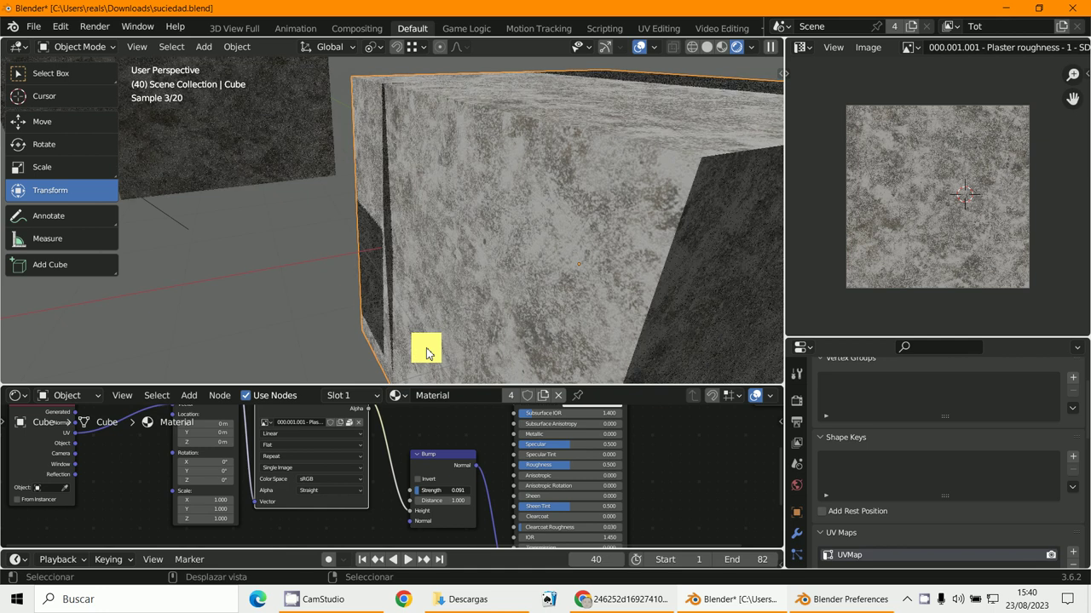
mouse_move(443, 492)
mouse_down()
mouse_move(434, 495)
mouse_move(454, 356)
mouse_up()
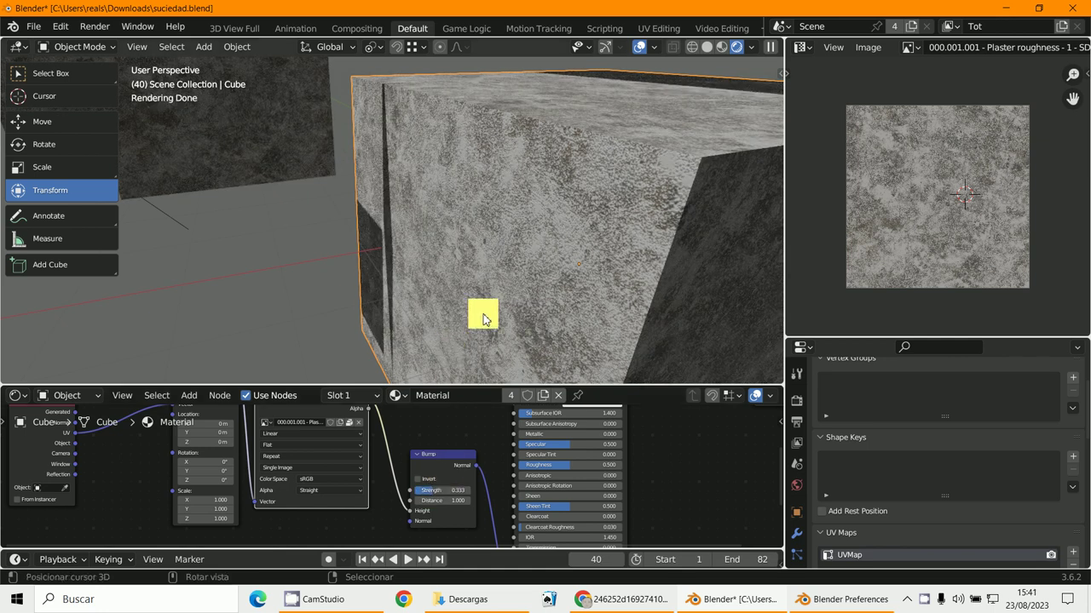
scroll(561, 310, up, 3)
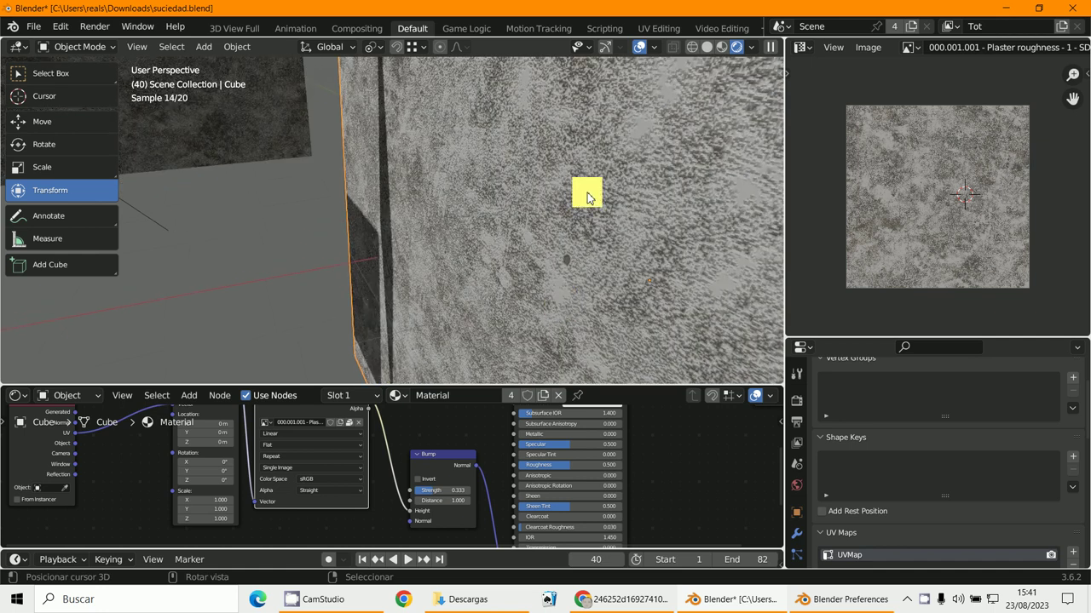
scroll(586, 198, down, 3)
scroll(499, 258, up, 1)
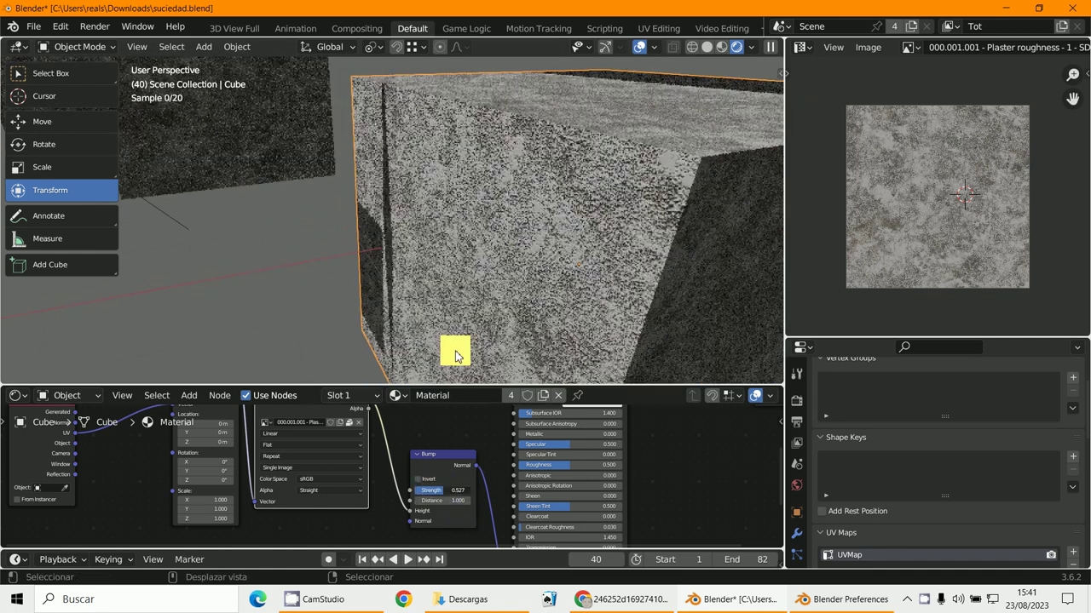
drag(444, 355, 548, 353)
scroll(544, 265, up, 2)
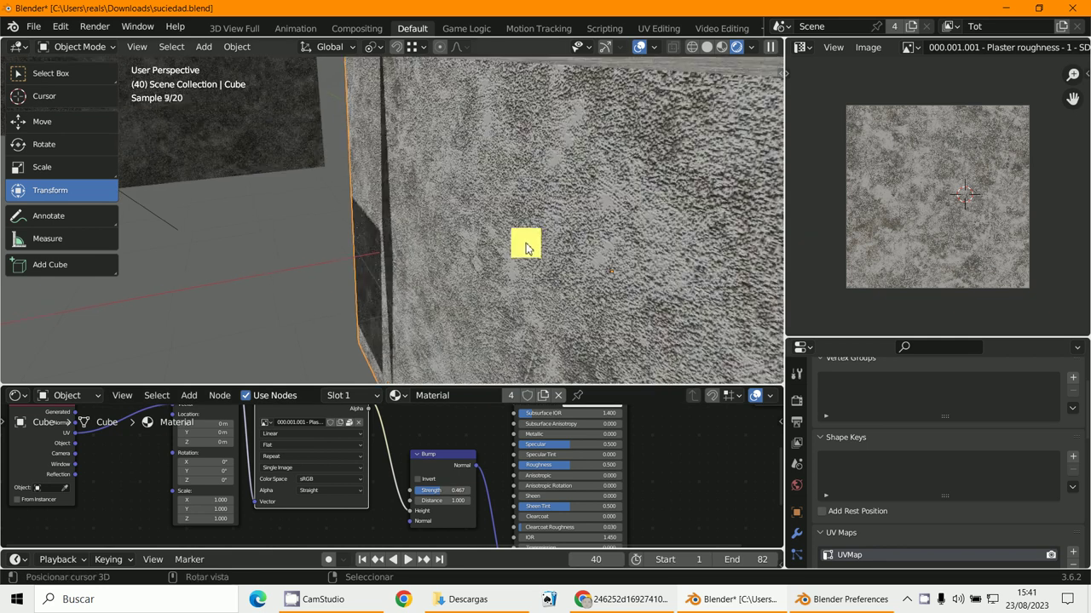
mouse_move(550, 222)
middle_down()
mouse_move(548, 324)
mouse_move(568, 311)
middle_up()
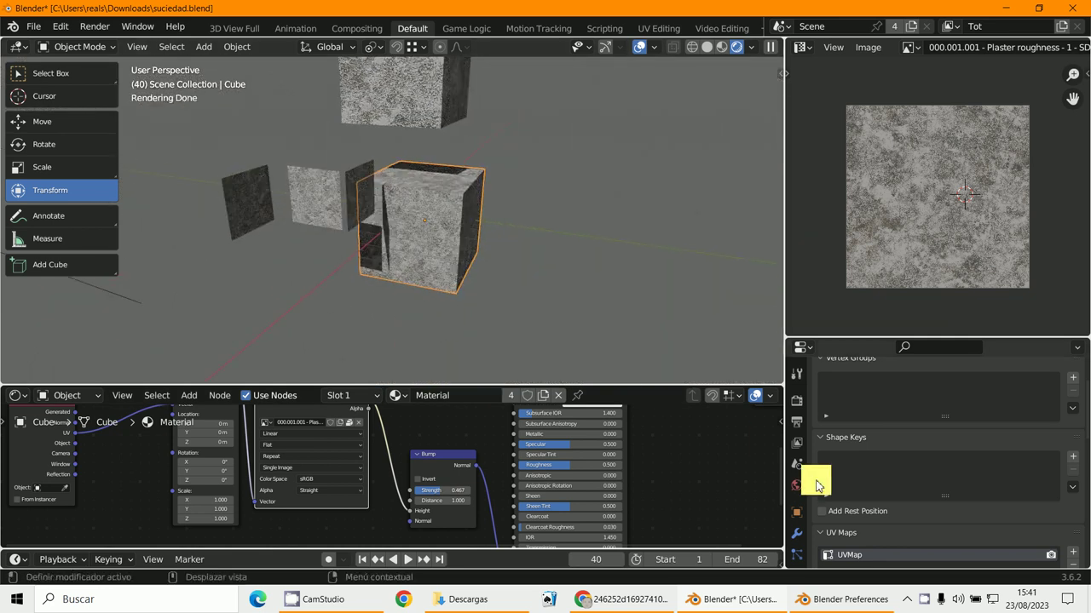
- Replace the image panel with the Outliner and select the Sun light
click(798, 50)
click(742, 91)
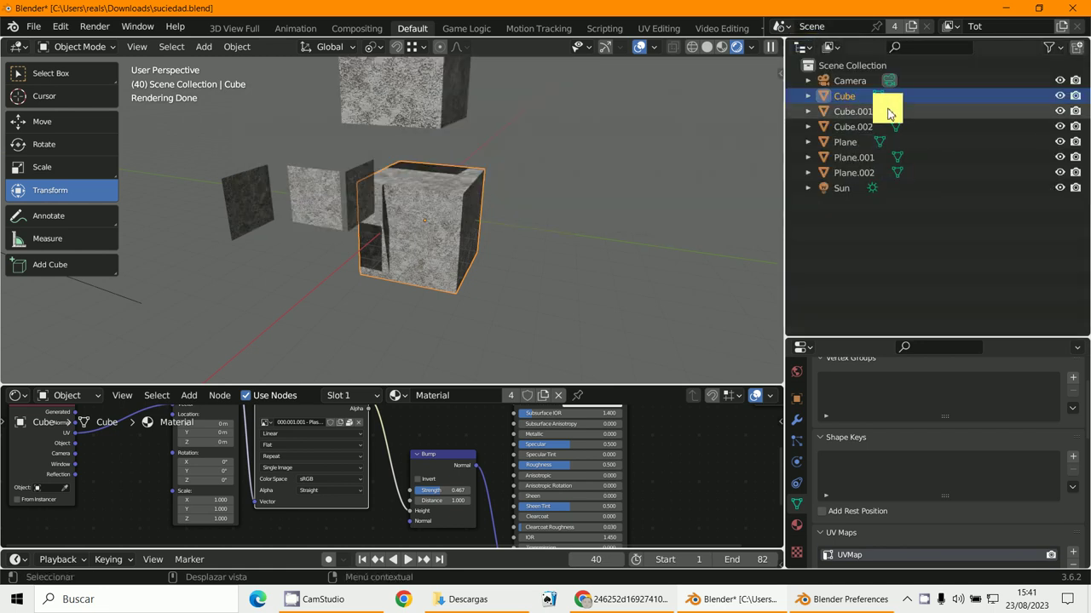
click(841, 187)
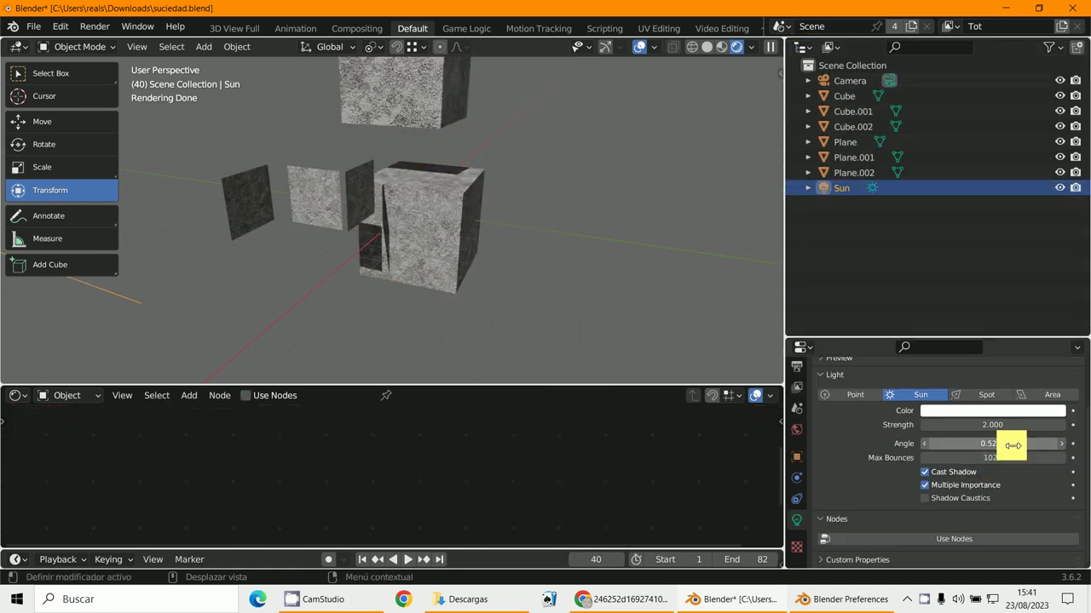
- Set the Sun's angle to 27.8° for softer shadows, then select the big cube
drag(1004, 449, 979, 449)
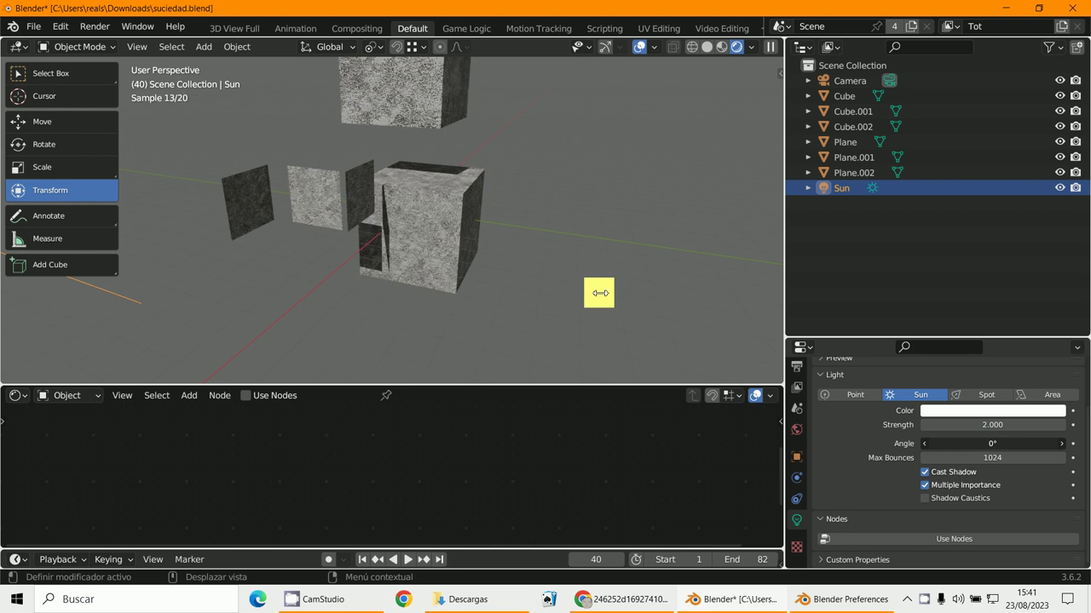
mouse_move(571, 287)
mouse_down()
mouse_move(424, 301)
mouse_move(667, 406)
mouse_up()
scroll(353, 259, up, 2)
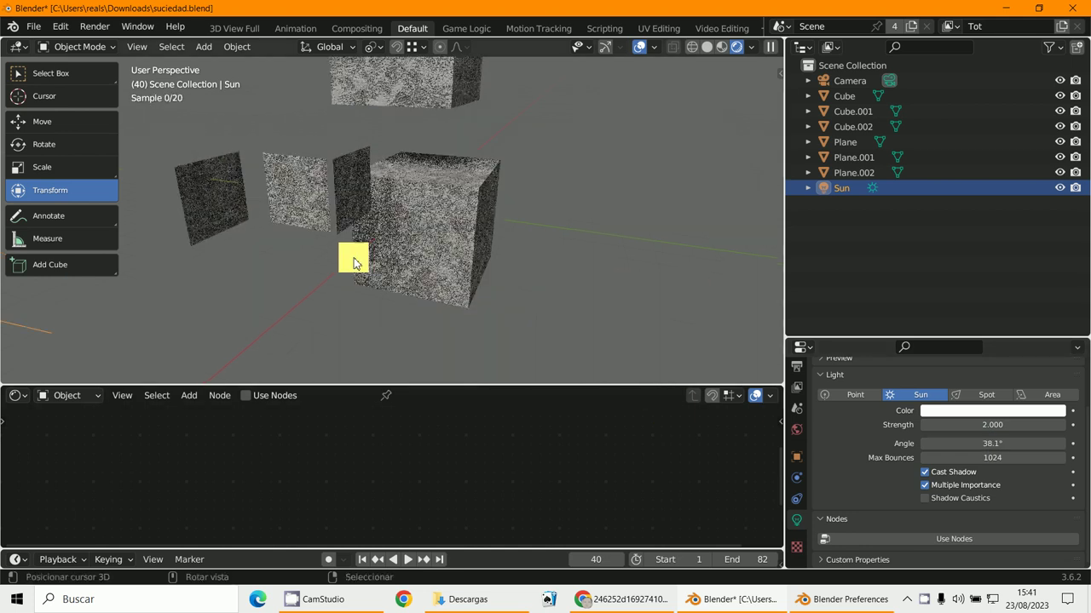
scroll(363, 251, up, 2)
drag(1005, 443, 882, 435)
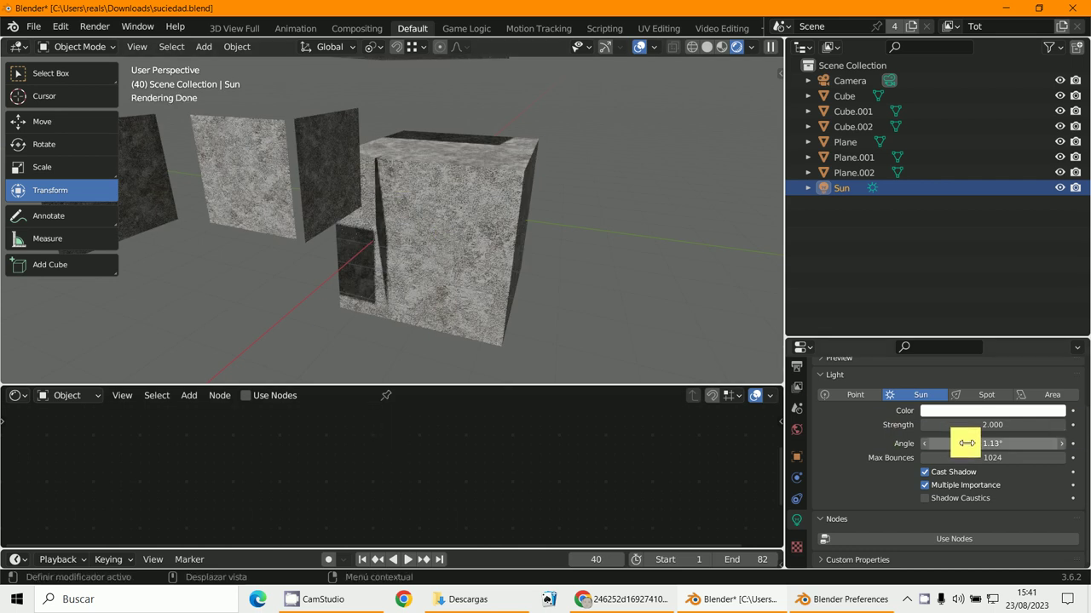
mouse_move(966, 443)
mouse_down()
mouse_move(585, 321)
mouse_move(633, 340)
mouse_up()
scroll(633, 341, up, 2)
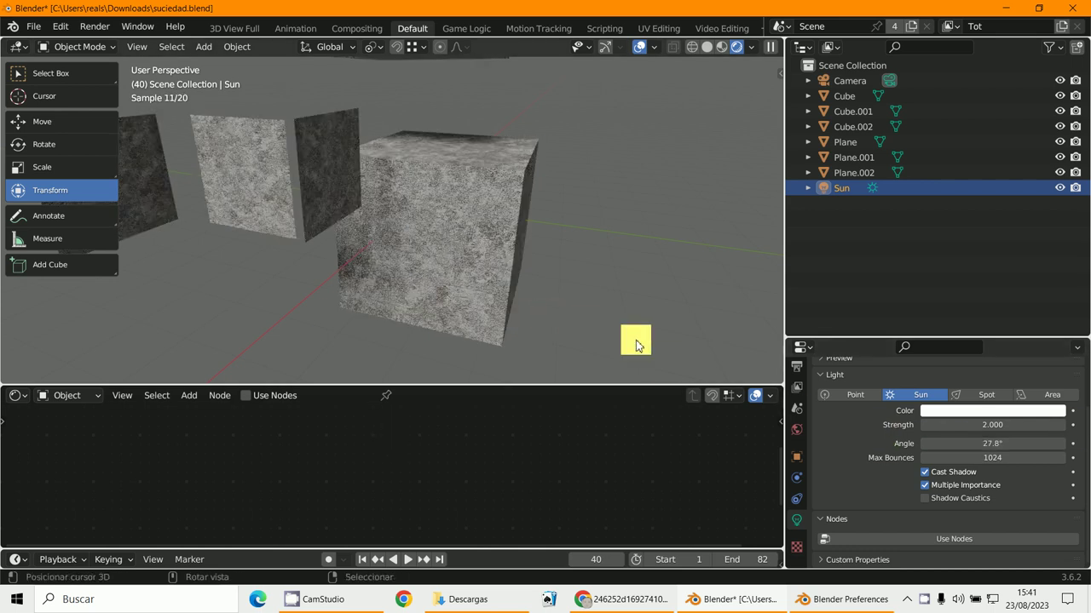
scroll(597, 338, up, 2)
scroll(549, 326, up, 2)
scroll(511, 281, up, 1)
scroll(511, 232, up, 2)
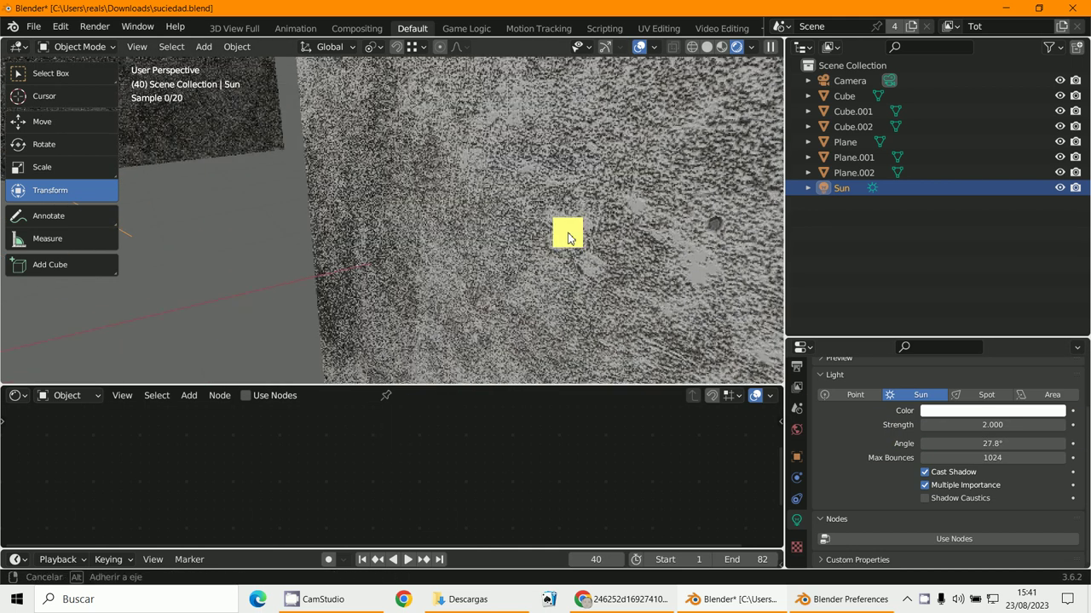
scroll(562, 237, up, 2)
scroll(588, 221, up, 1)
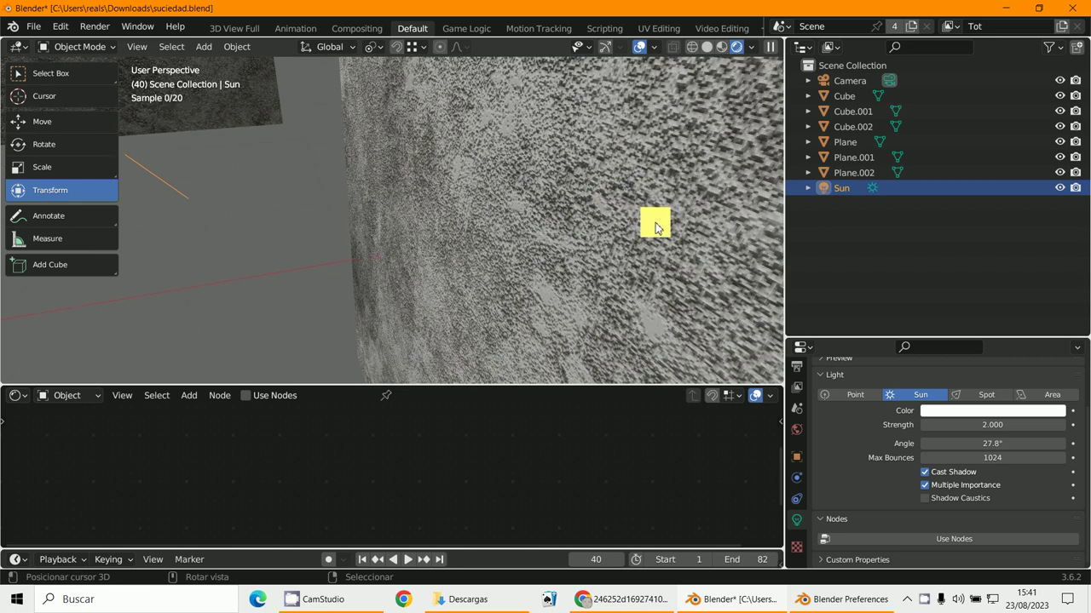
scroll(655, 227, down, 1)
click(495, 309)
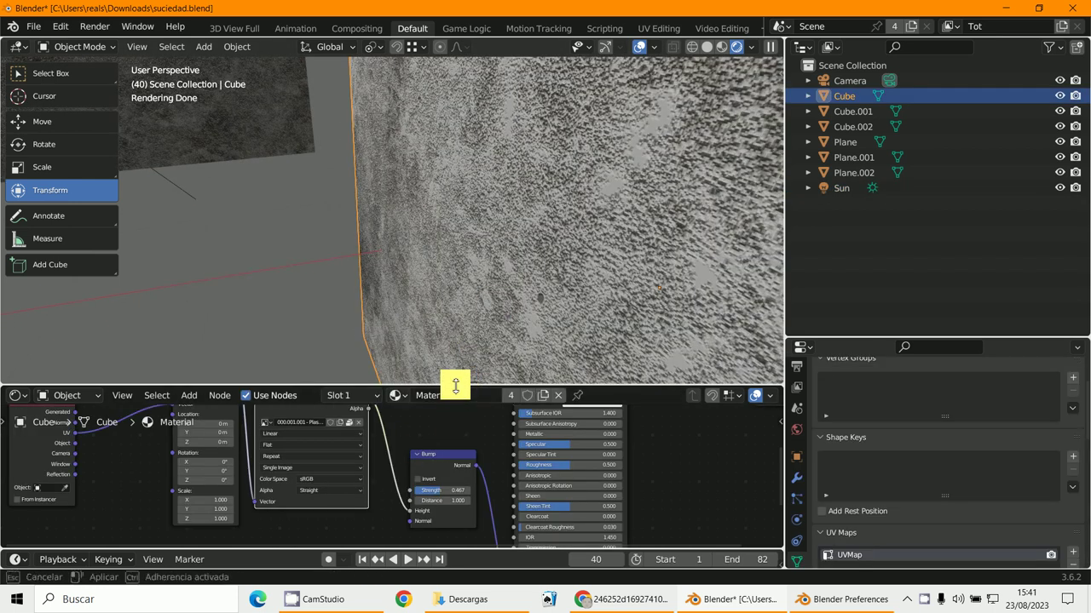
- Resize the node editor and 3D view, and nudge the plaster Image Texture node right
drag(455, 386, 562, 154)
scroll(494, 292, down, 2)
scroll(450, 292, up, 1)
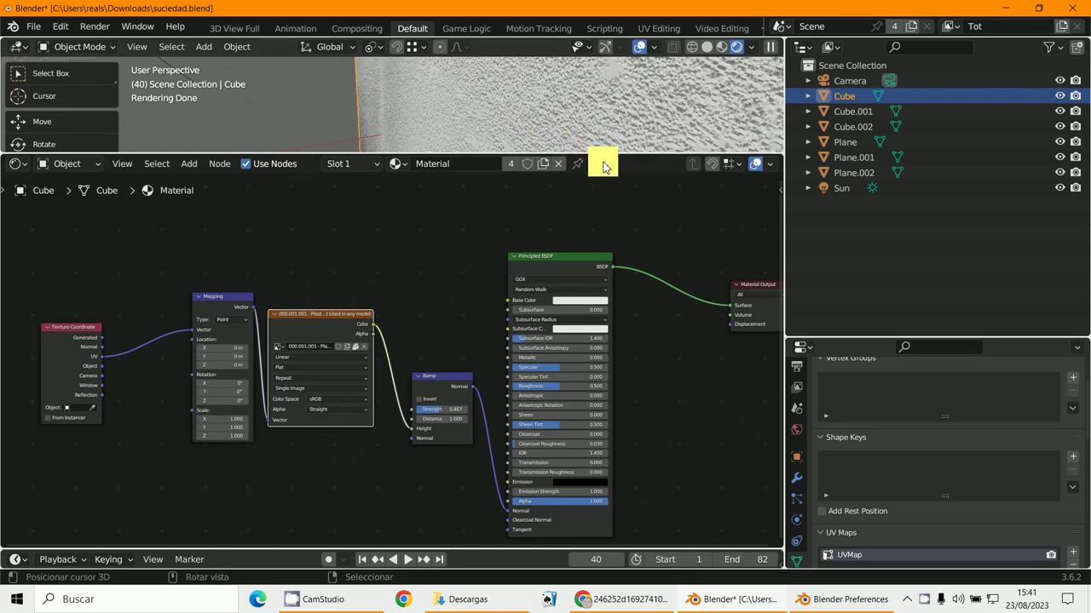
drag(603, 157, 580, 350)
mouse_move(579, 319)
middle_down()
mouse_move(596, 278)
mouse_move(584, 293)
mouse_move(645, 284)
mouse_move(585, 246)
middle_up()
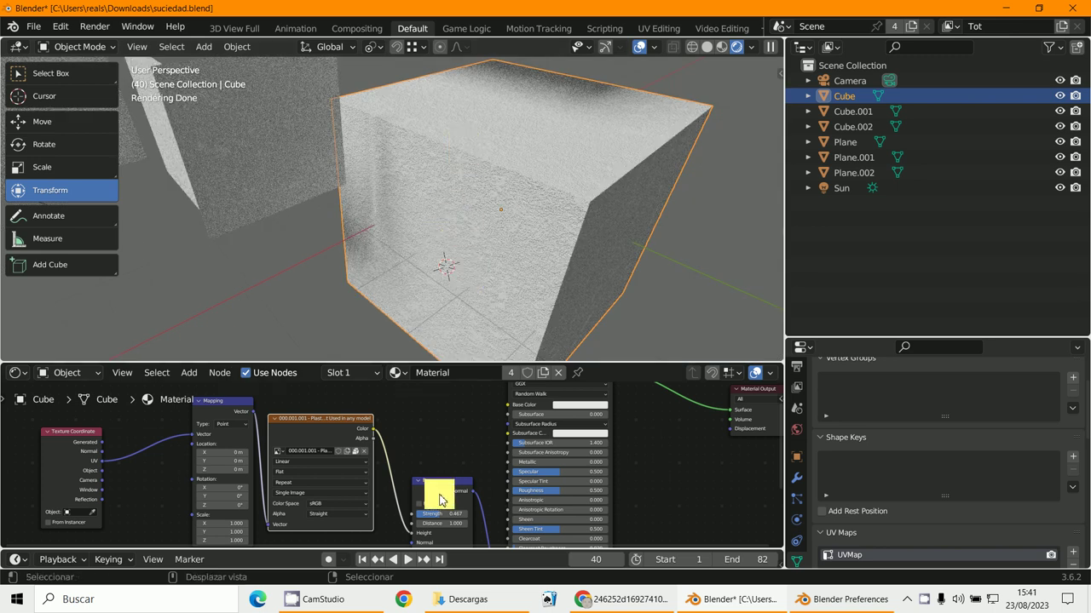
scroll(438, 497, up, 2)
scroll(535, 235, up, 3)
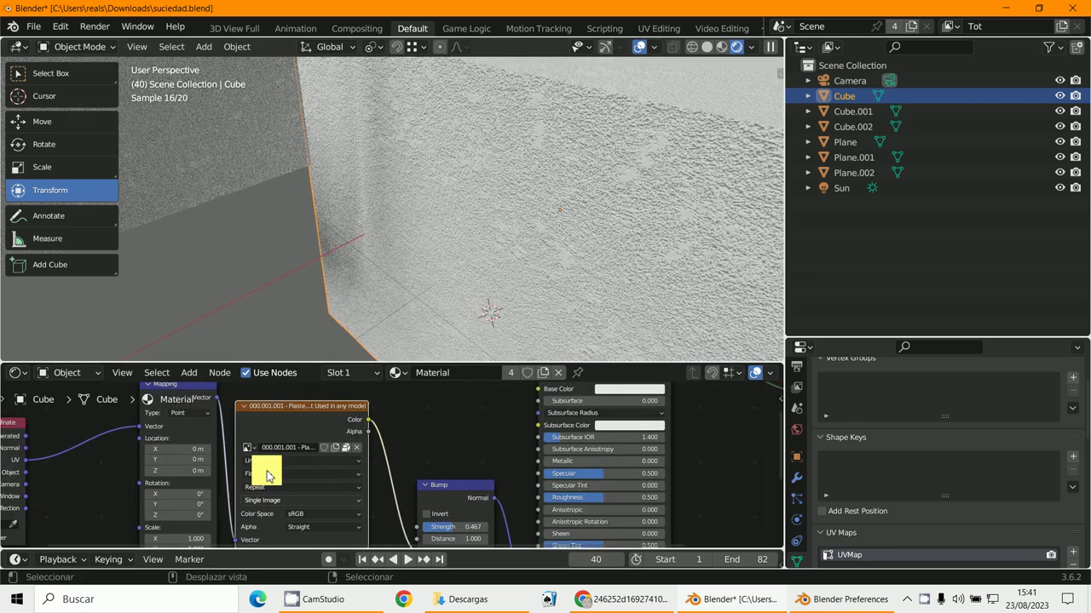
drag(284, 424, 299, 418)
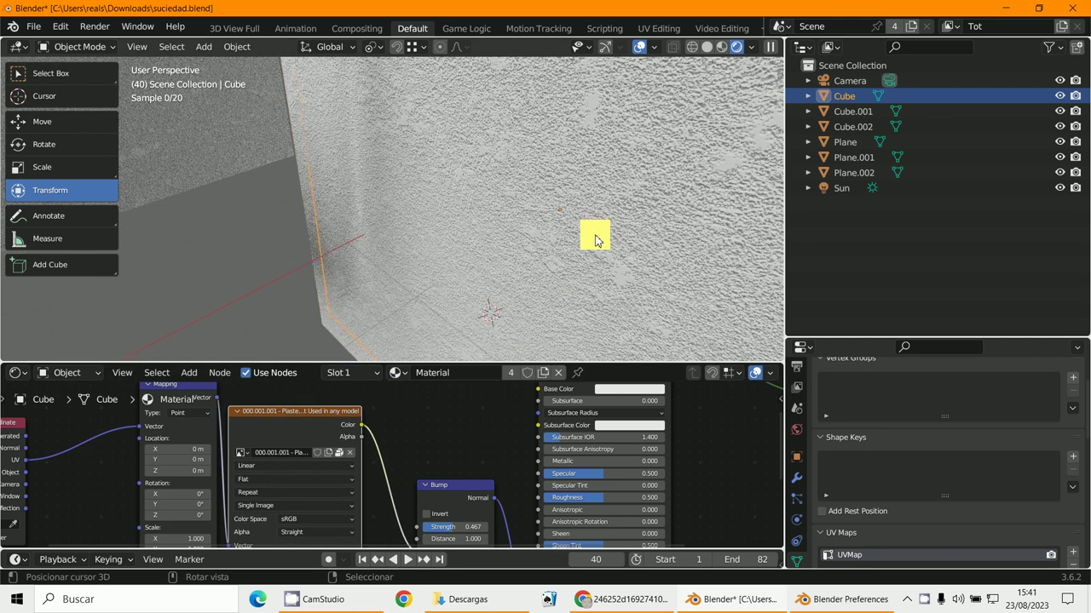
scroll(595, 238, down, 3)
scroll(397, 499, down, 2)
scroll(407, 477, up, 1)
scroll(410, 482, up, 1)
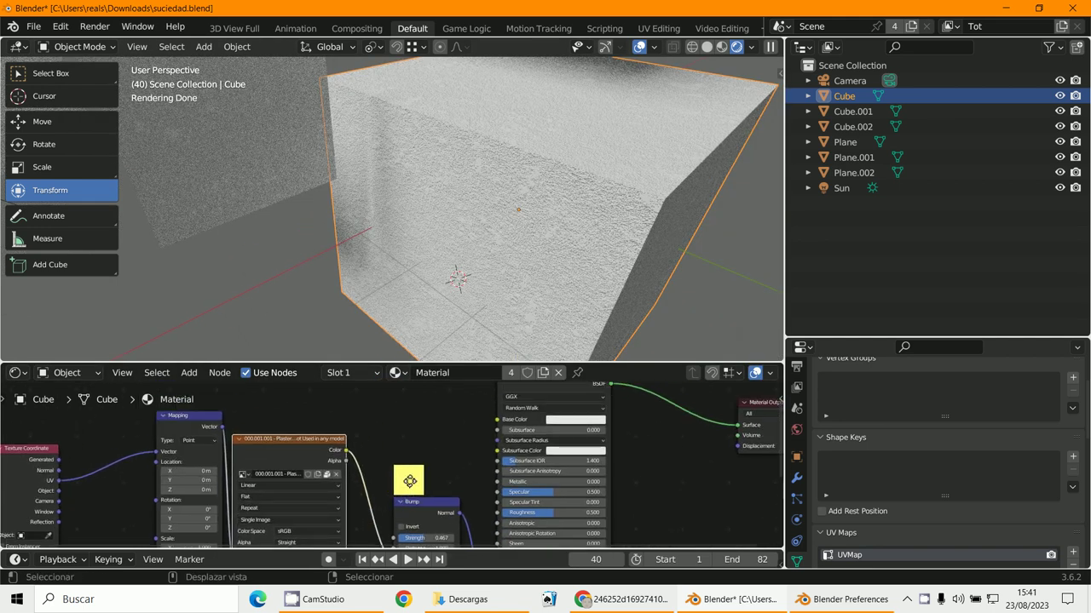
- Link the image Color to Base Color, then disconnect it to keep a white base
mouse_move(349, 459)
mouse_down()
mouse_move(497, 437)
mouse_move(501, 421)
mouse_up()
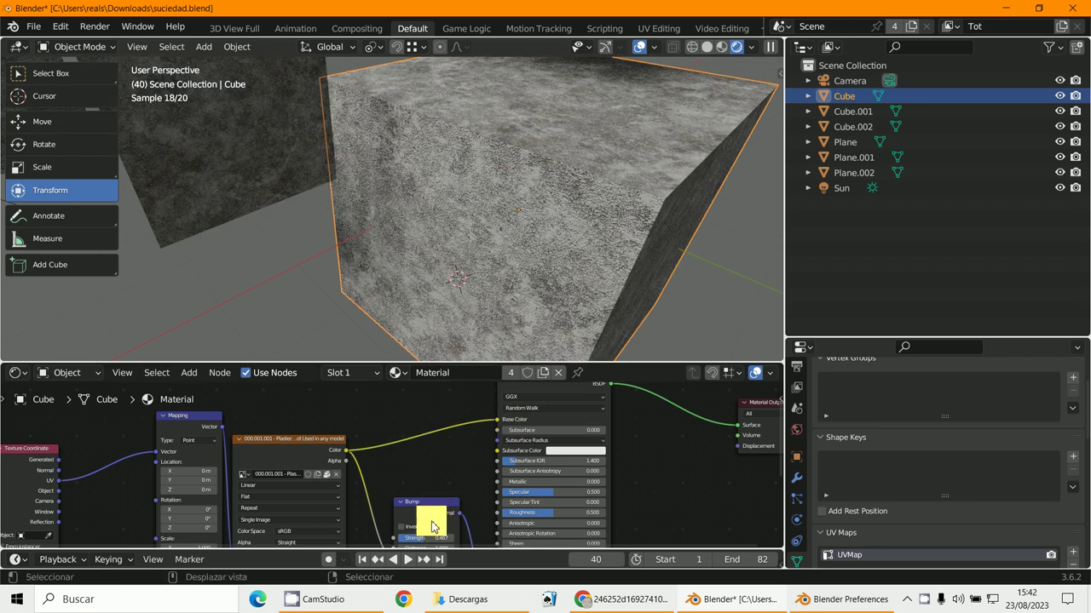
scroll(431, 518, up, 1)
scroll(469, 477, up, 1)
scroll(464, 450, down, 1)
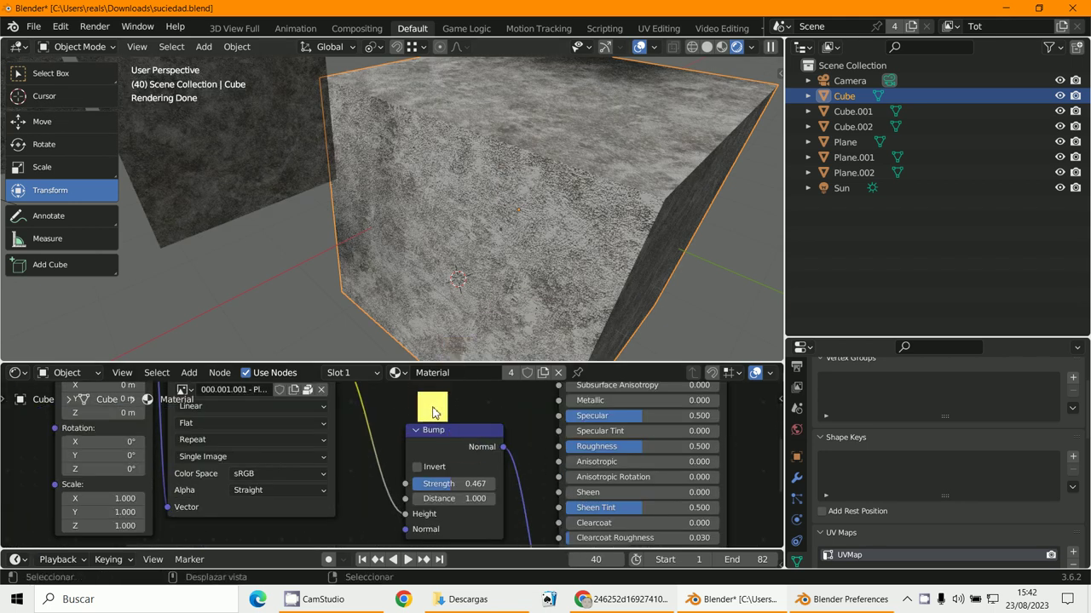
scroll(428, 415, down, 1)
middle_drag(428, 415, 413, 524)
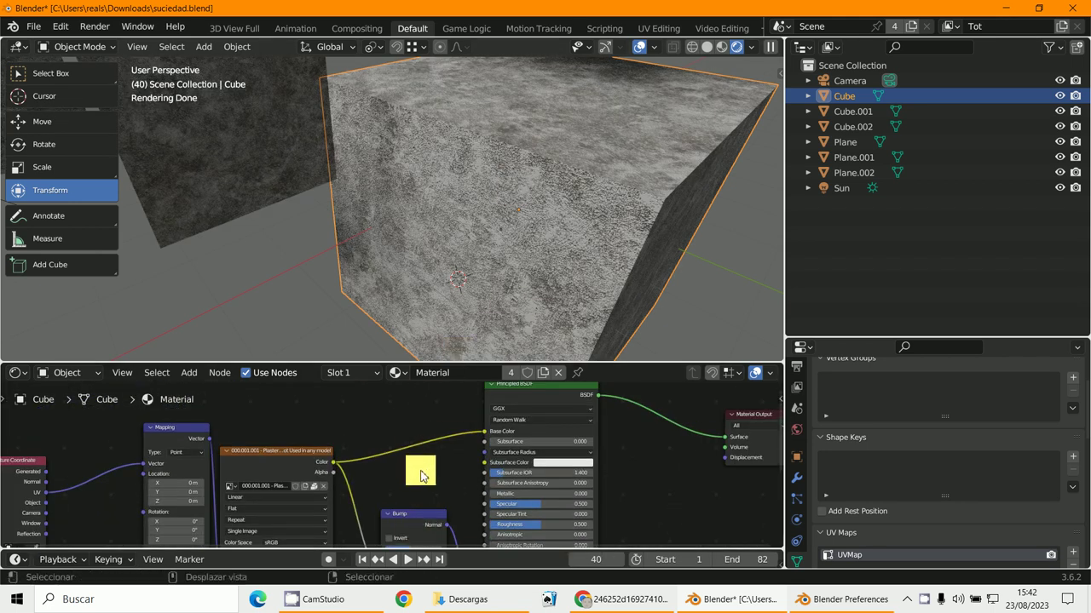
ctrl+right_drag(407, 448, 418, 463)
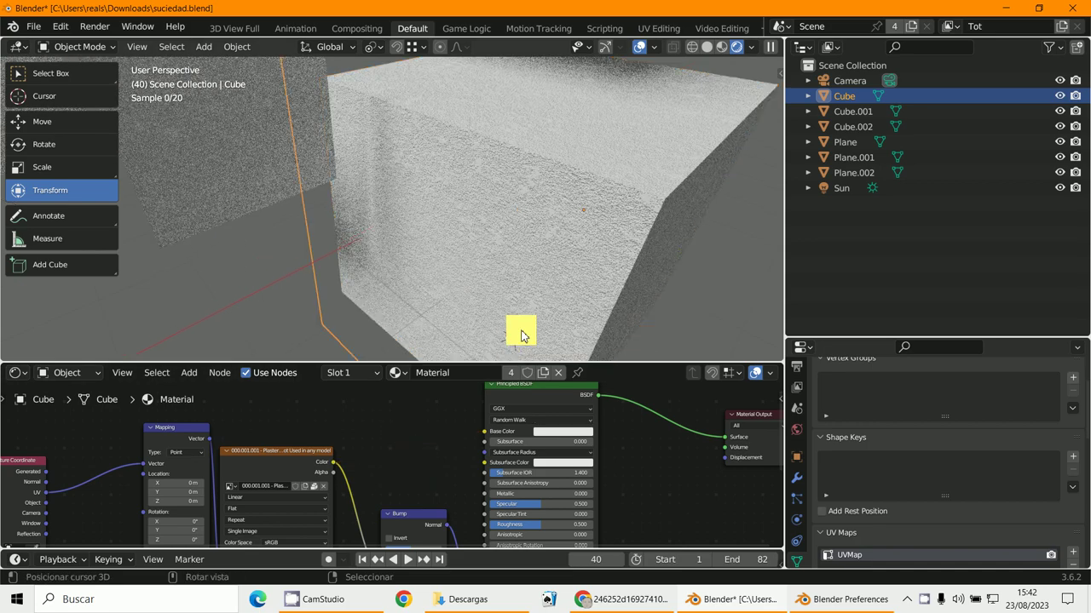
- Lower Principled BSDF Specular to 0.315 and Roughness to about 0.071
scroll(529, 307, up, 3)
mouse_move(556, 220)
middle_down()
mouse_move(518, 312)
mouse_move(598, 262)
mouse_move(580, 290)
middle_up()
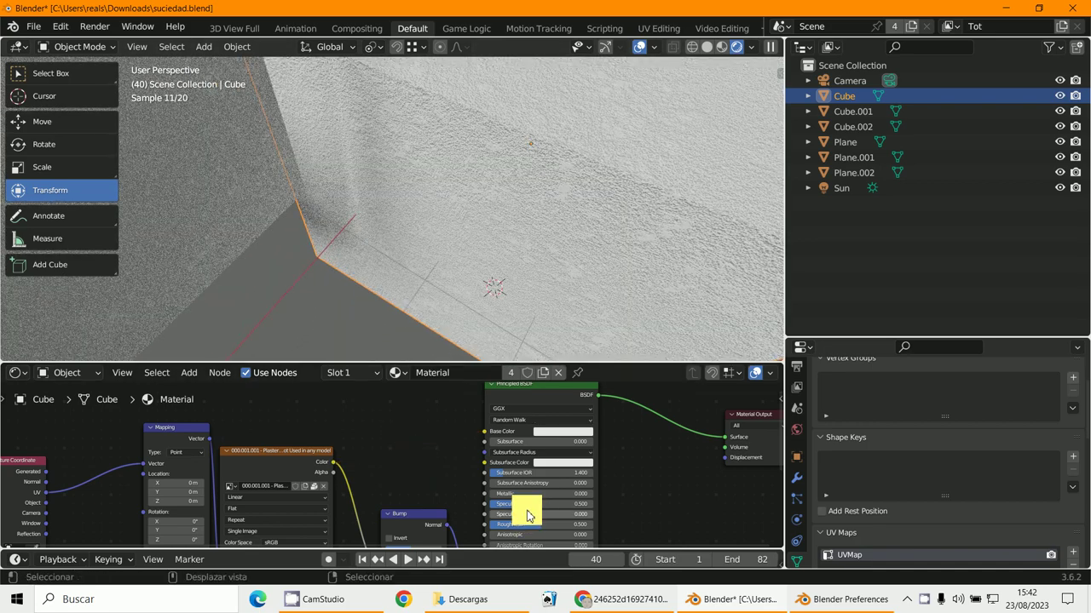
drag(536, 506, 474, 522)
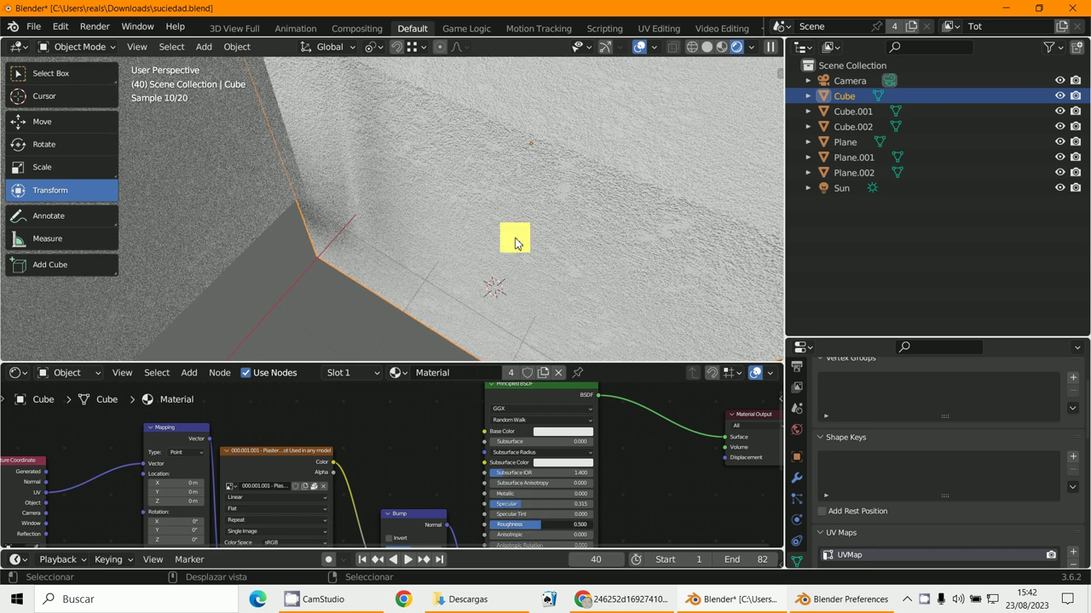
scroll(468, 243, down, 2)
scroll(560, 307, down, 4)
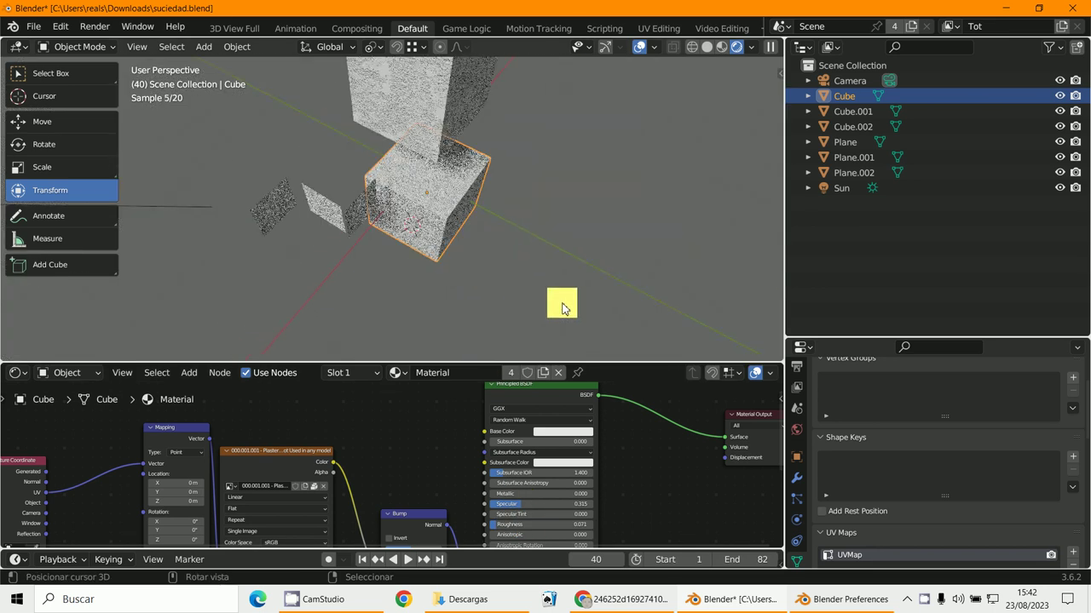
scroll(524, 207, up, 1)
scroll(523, 207, up, 4)
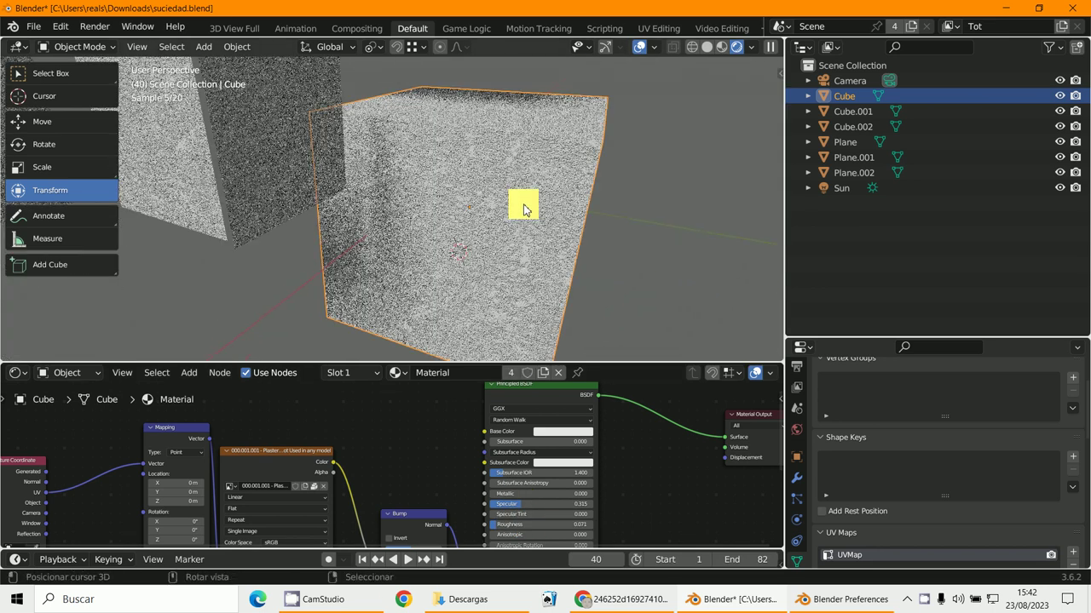
- Render frame 40 with F12, zoom out on the result, and minimize the render window
key(F12)
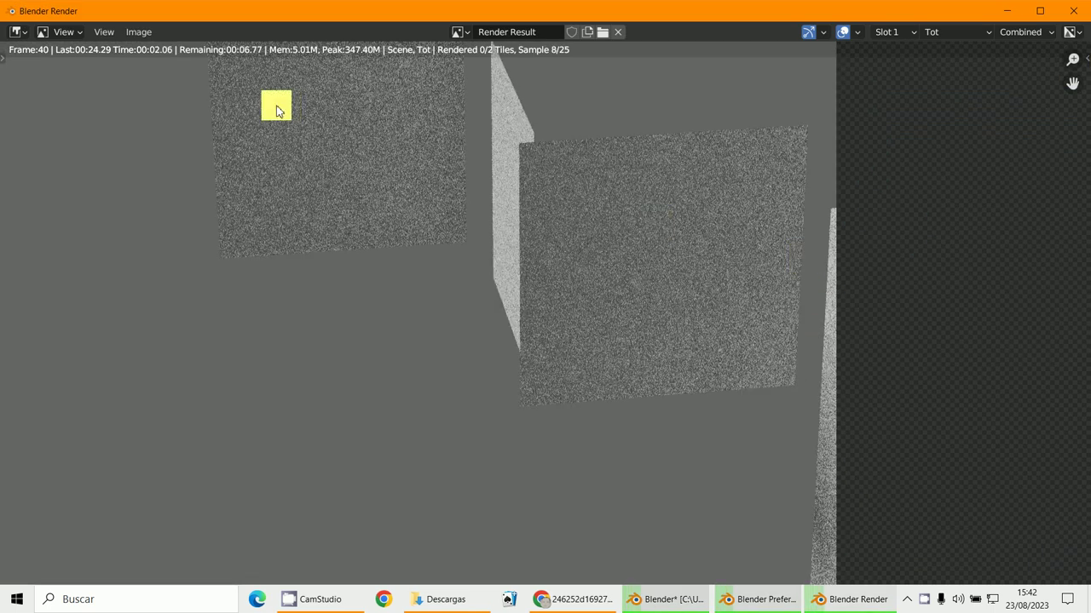
scroll(791, 315, down, 3)
scroll(796, 329, down, 1)
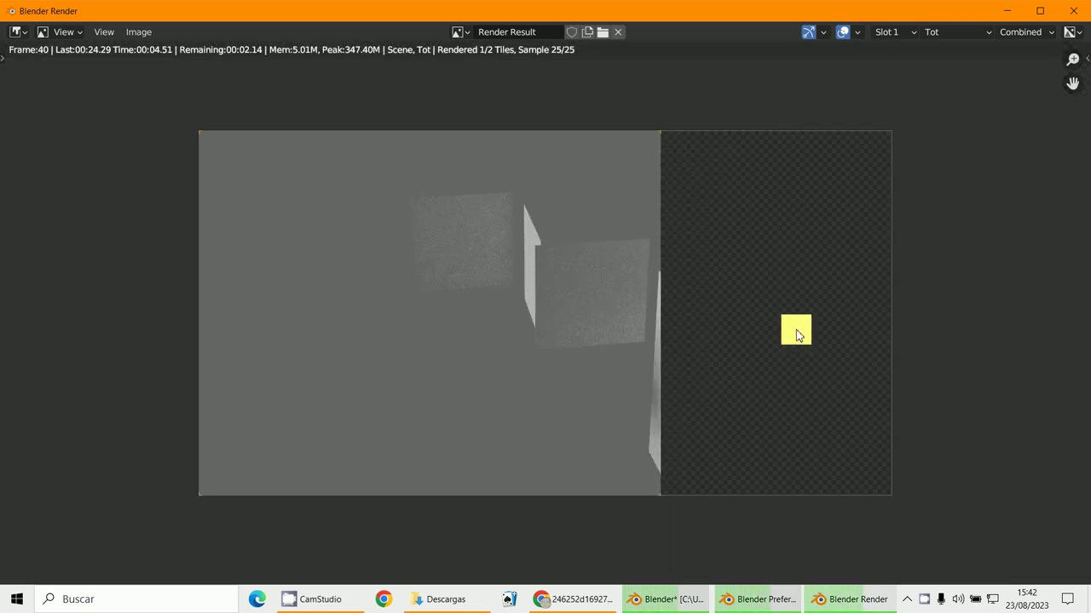
click(1008, 11)
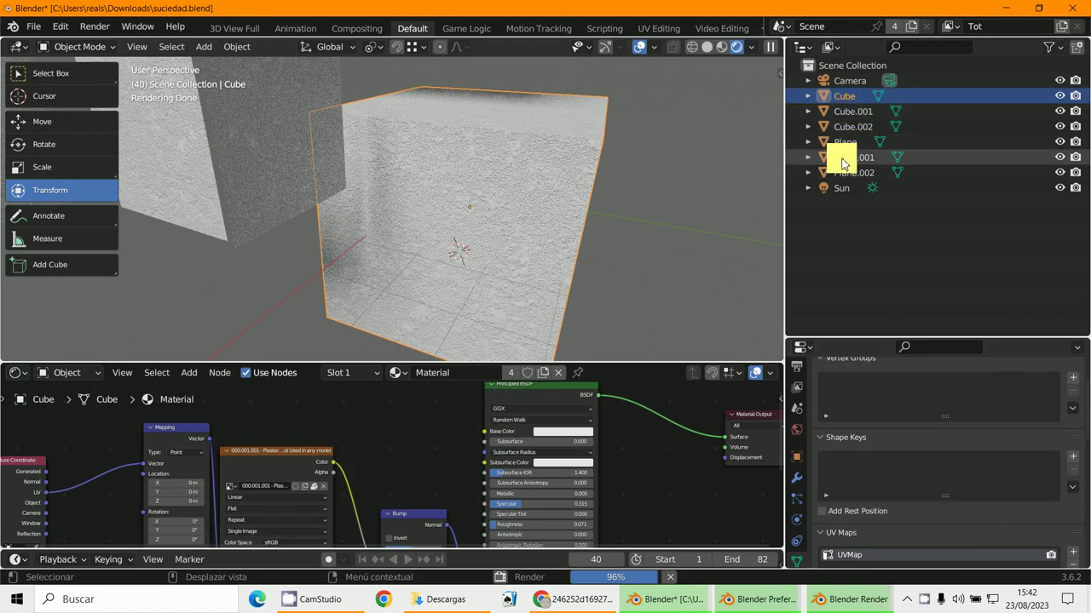
- Select the Camera and lower its Clip Start from 0.1 m to 0.01 m
click(856, 83)
scroll(877, 378, down, 2)
scroll(877, 378, up, 2)
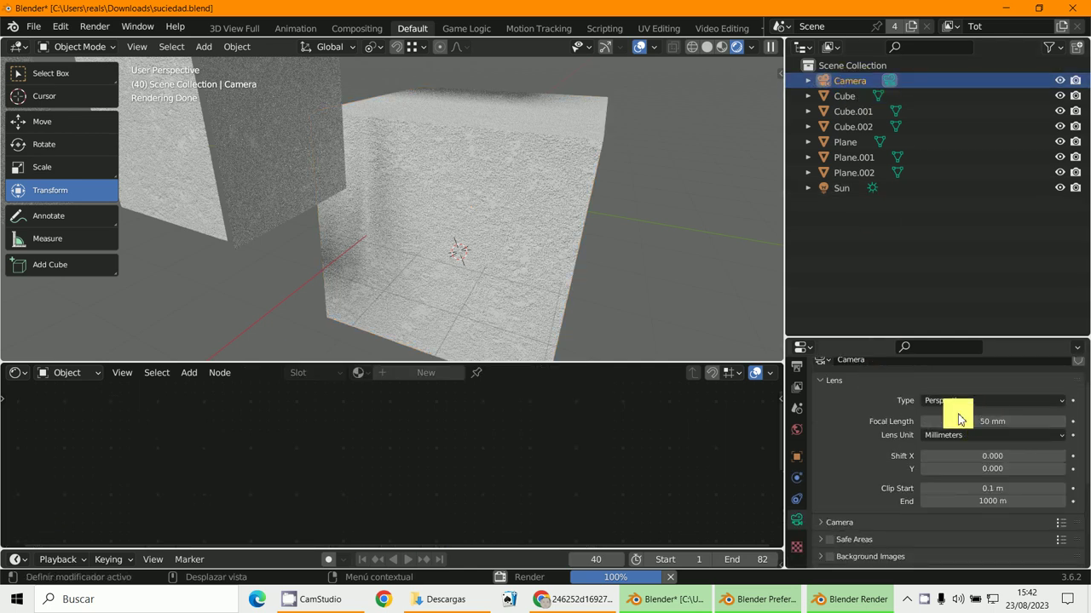
click(994, 490)
text(0.01 m)
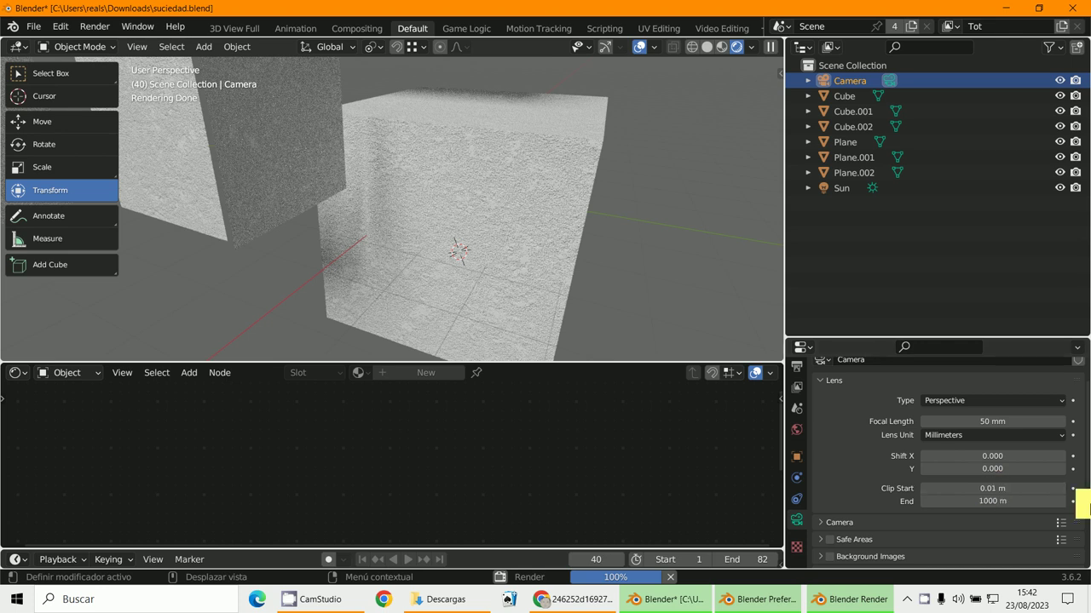
scroll(954, 489, down, 2)
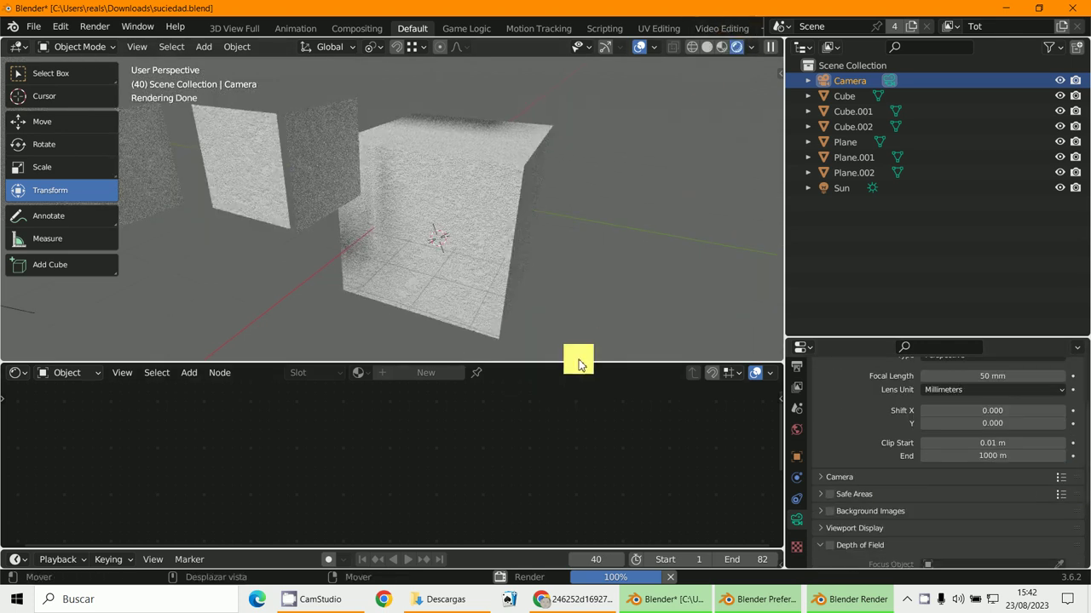
- Enlarge the shader editor, show the Cube's material nodes, and switch to Chrome
drag(576, 365, 628, 195)
click(453, 125)
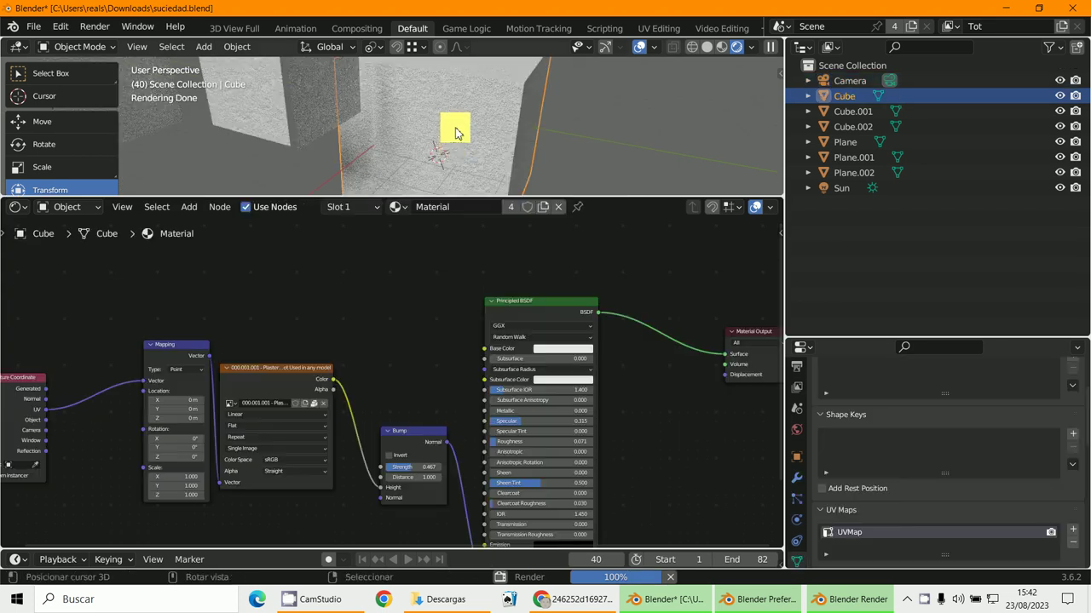
scroll(375, 283, down, 1)
scroll(366, 285, down, 1)
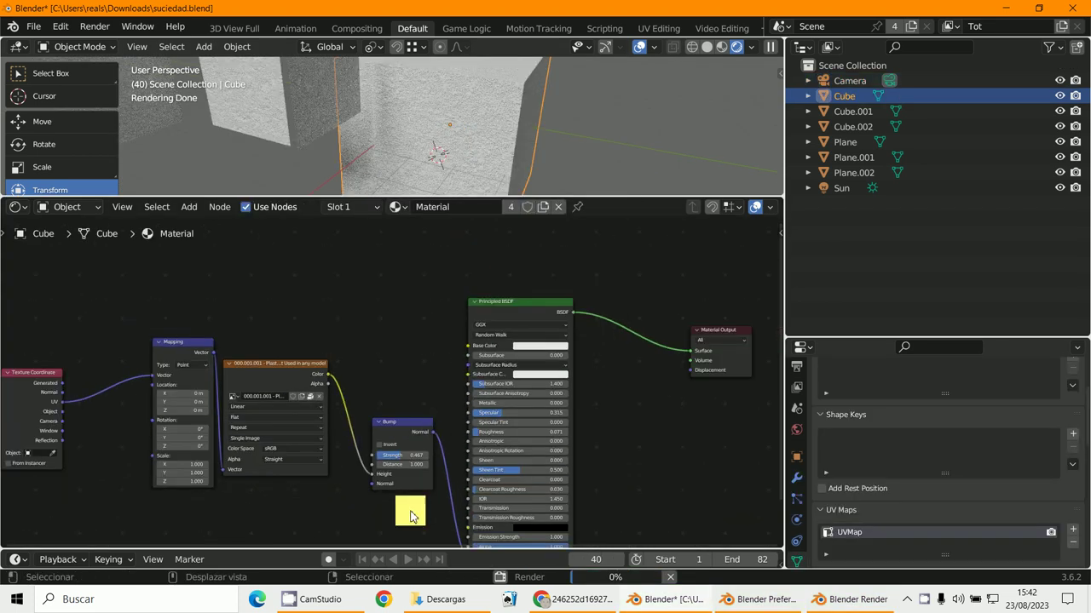
click(317, 605)
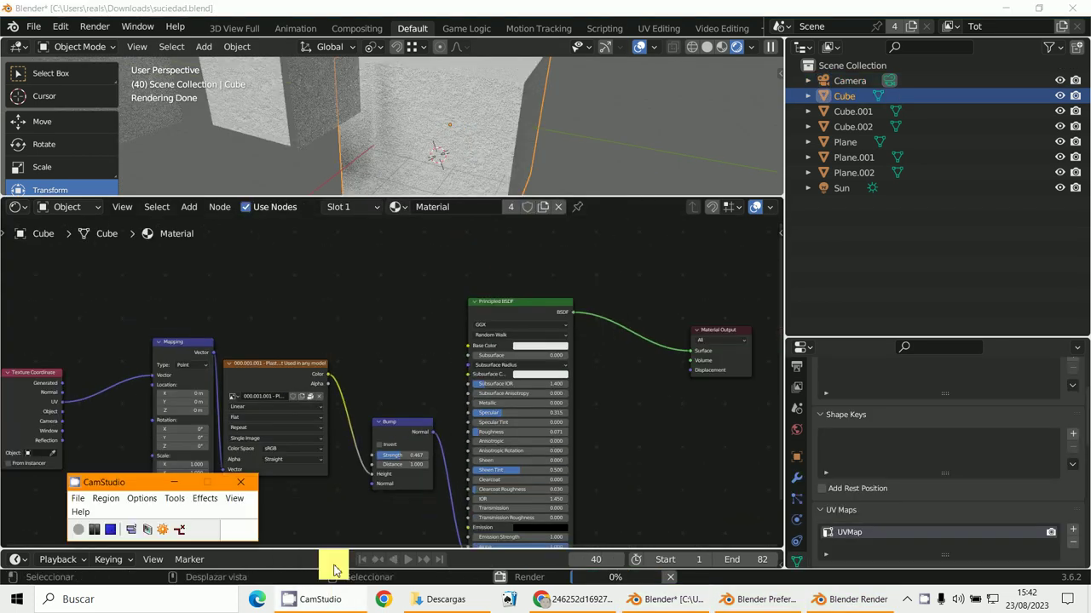
- Study the forum's Geometry-to-Mapping node screenshot fitted to the window, then return to Blender Preferences
click(585, 606)
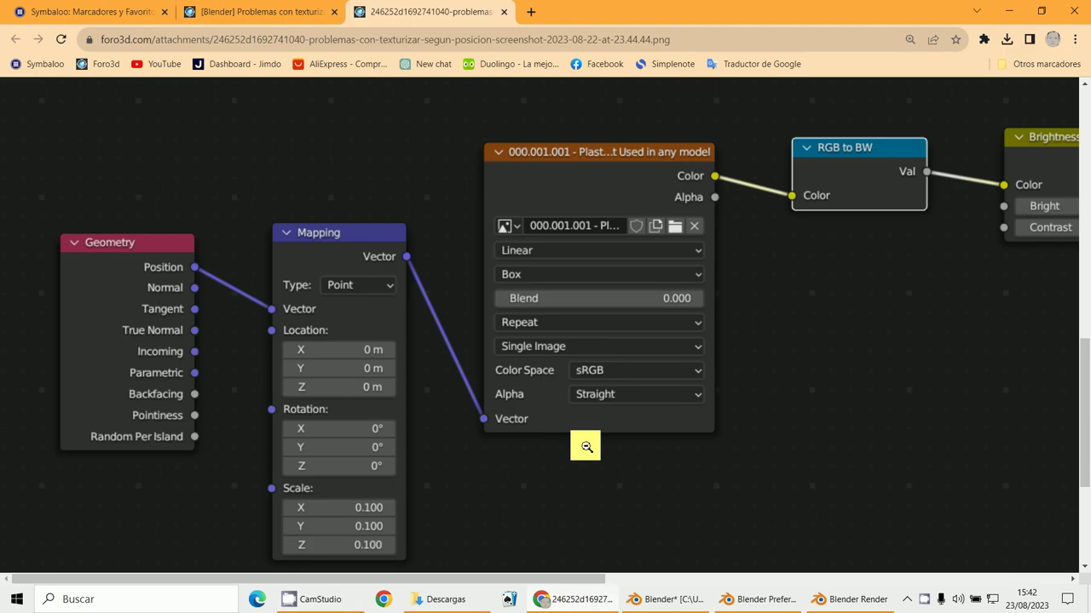
scroll(725, 278, down, 3)
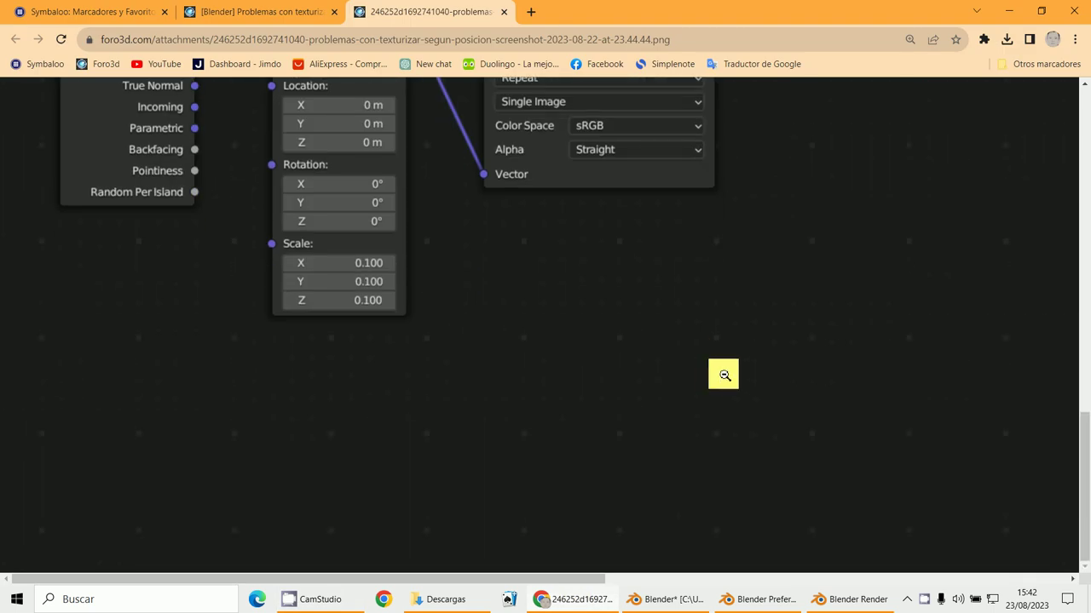
scroll(724, 372, up, 4)
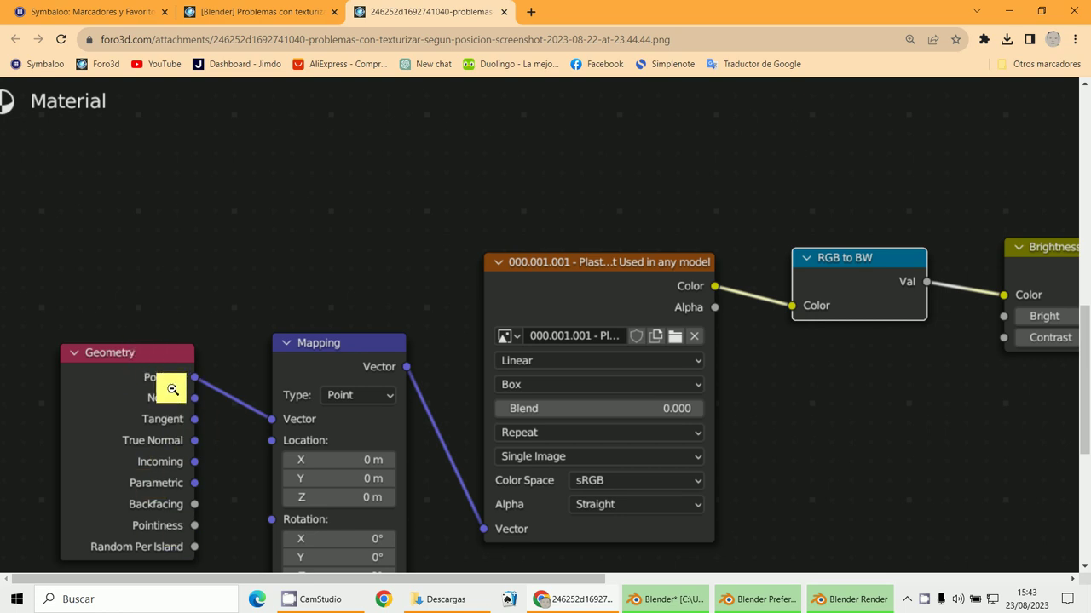
click(162, 360)
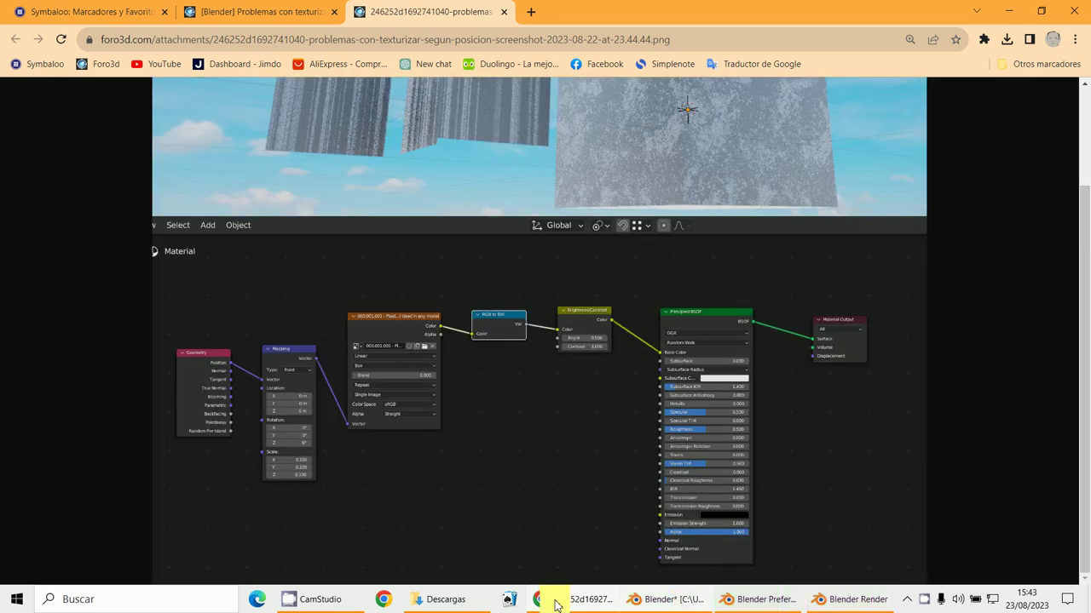
click(728, 607)
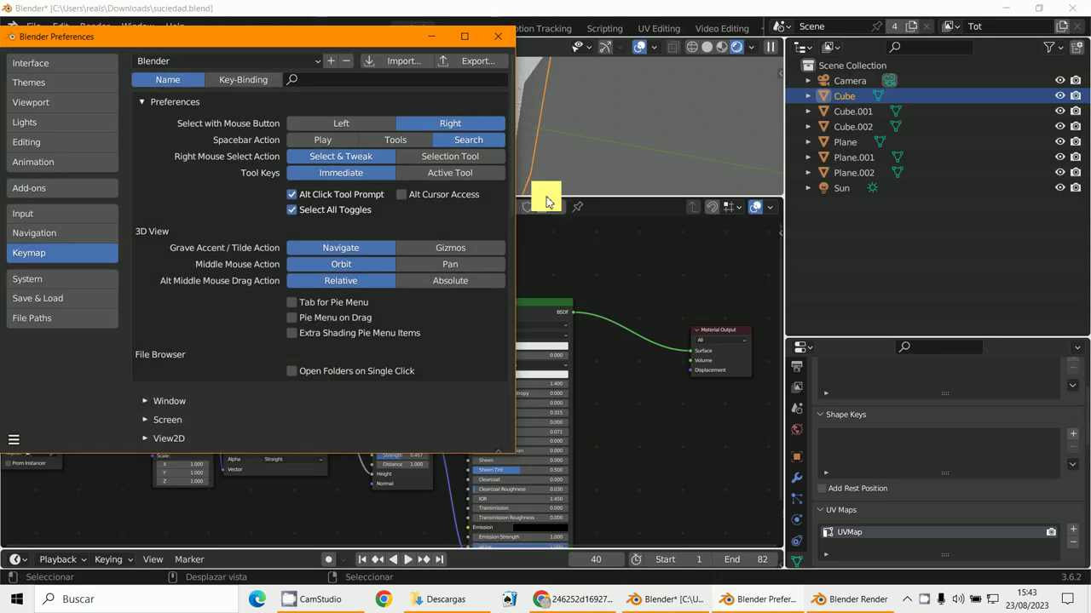
- Close Preferences, tidy the Mapping node, and link the image Color to Base Color
click(498, 43)
scroll(377, 382, up, 2)
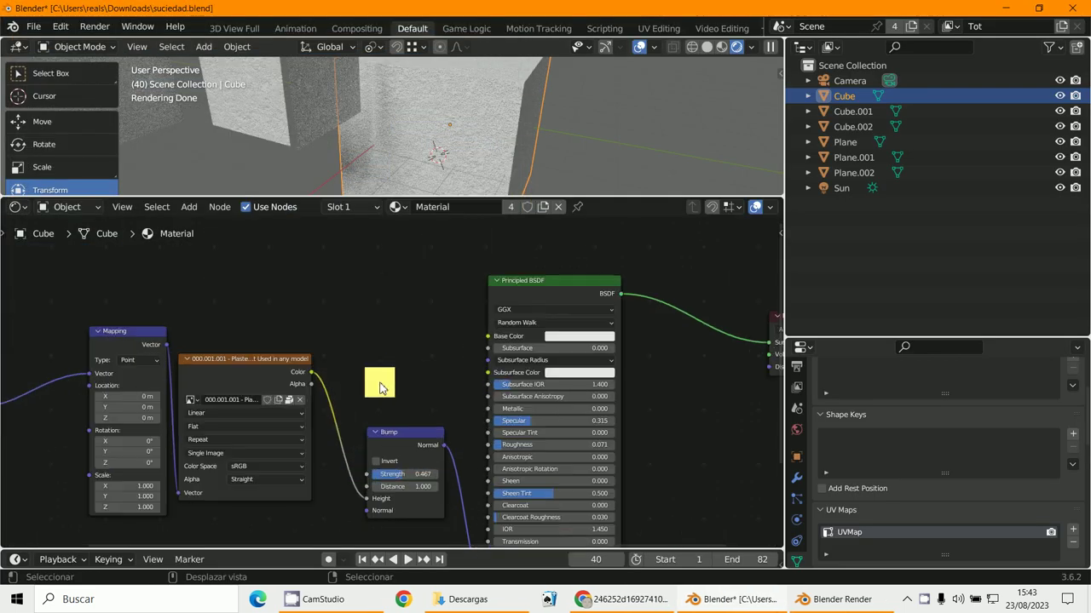
middle_drag(377, 382, 550, 369)
drag(269, 320, 224, 335)
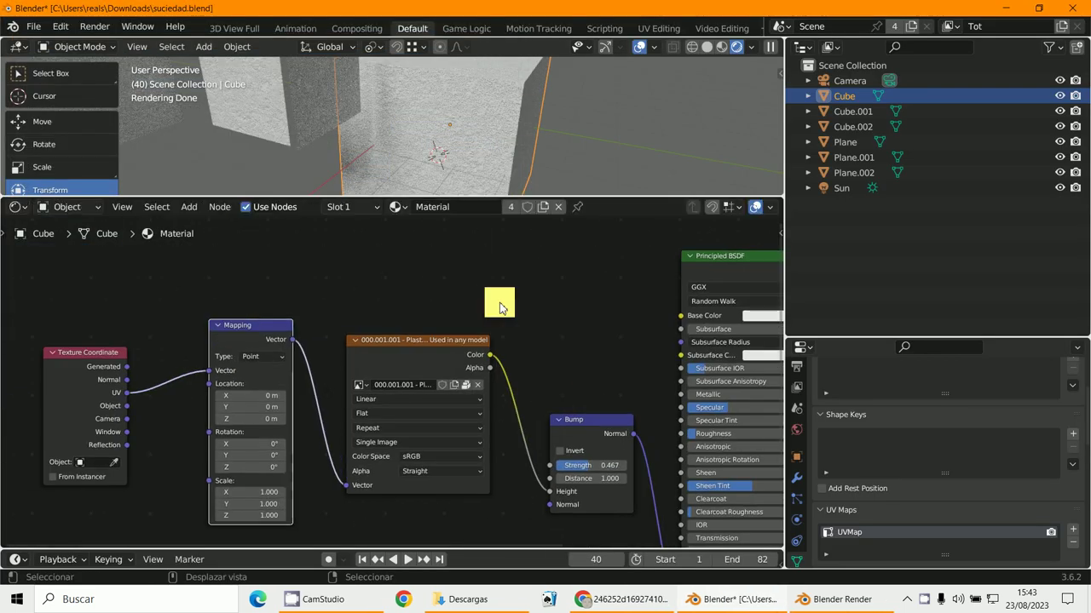
middle_drag(613, 418, 531, 432)
drag(420, 368, 602, 330)
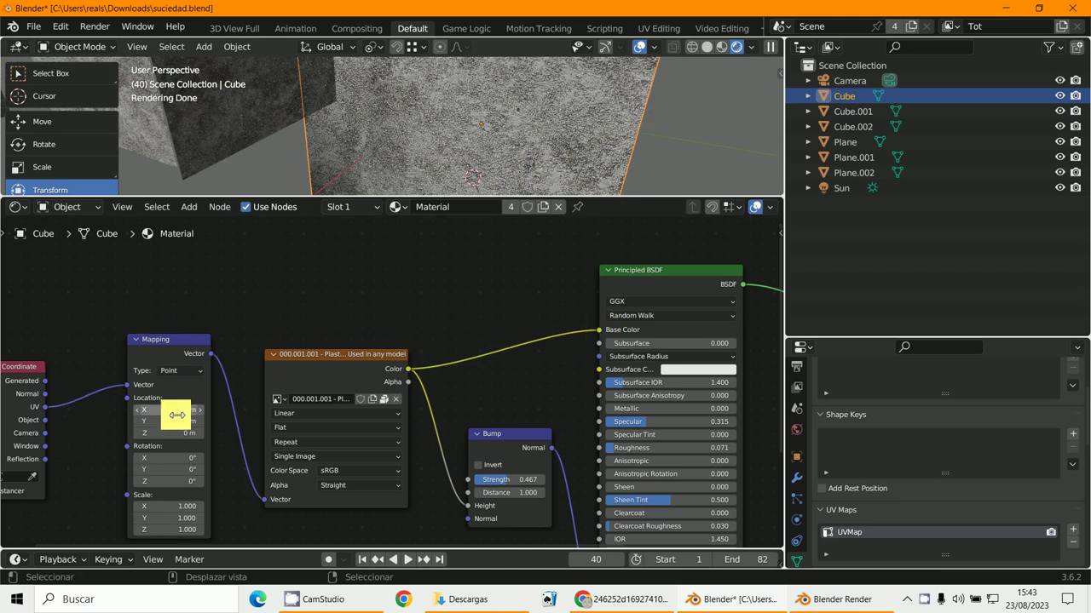
- Set the Mapping node's Location X offset to 0.4 m after trying 0.8
scroll(169, 416, down, 2)
middle_drag(170, 416, 217, 421)
scroll(373, 409, up, 1)
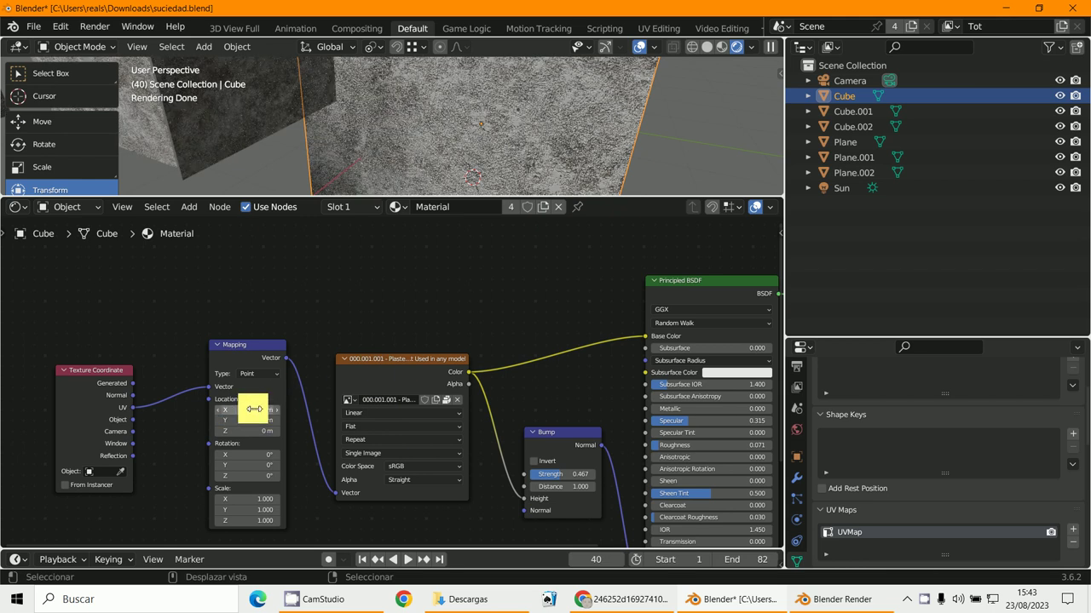
text(0.8)
key(Return)
key(ctrl+z)
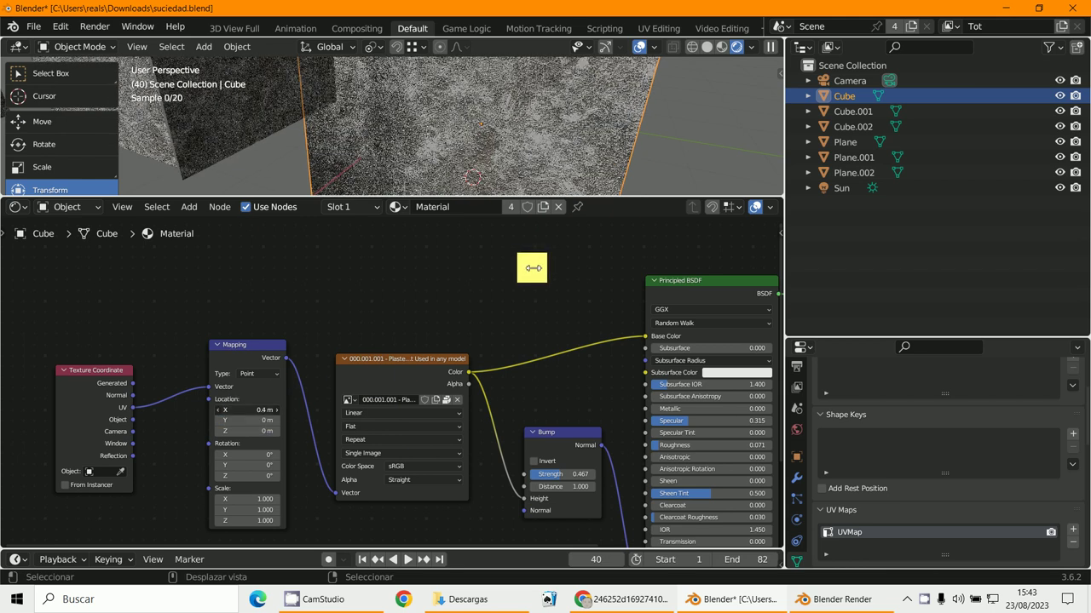
scroll(197, 398, up, 1)
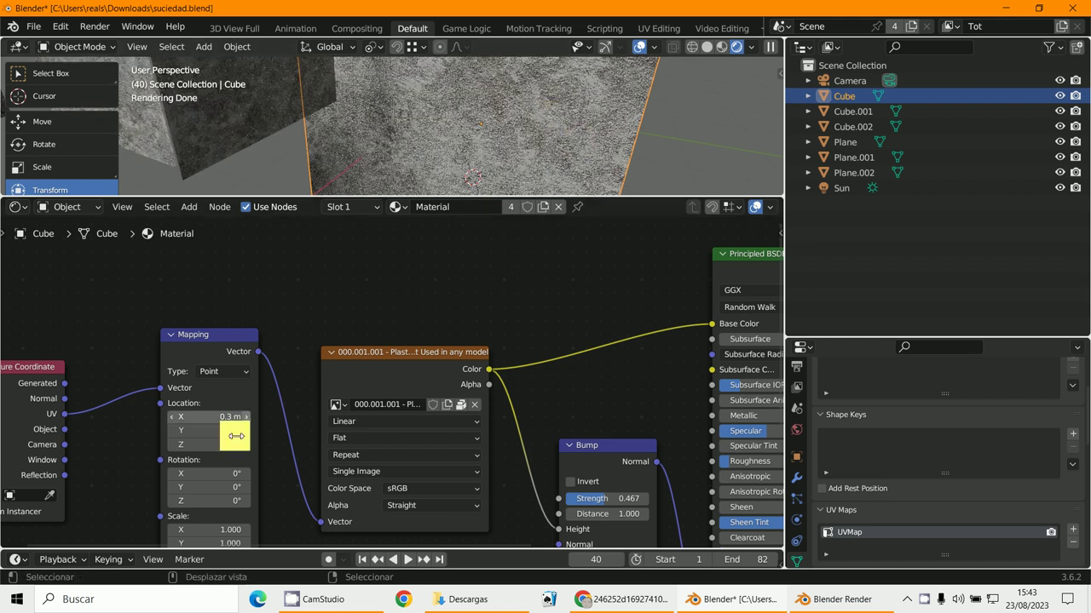
click(244, 426)
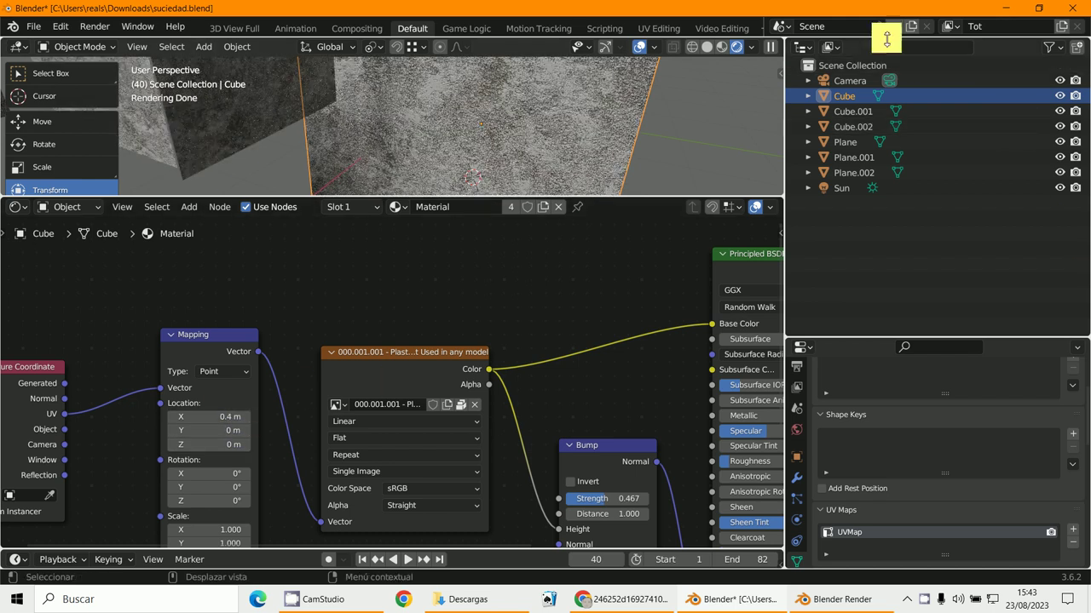
click(806, 49)
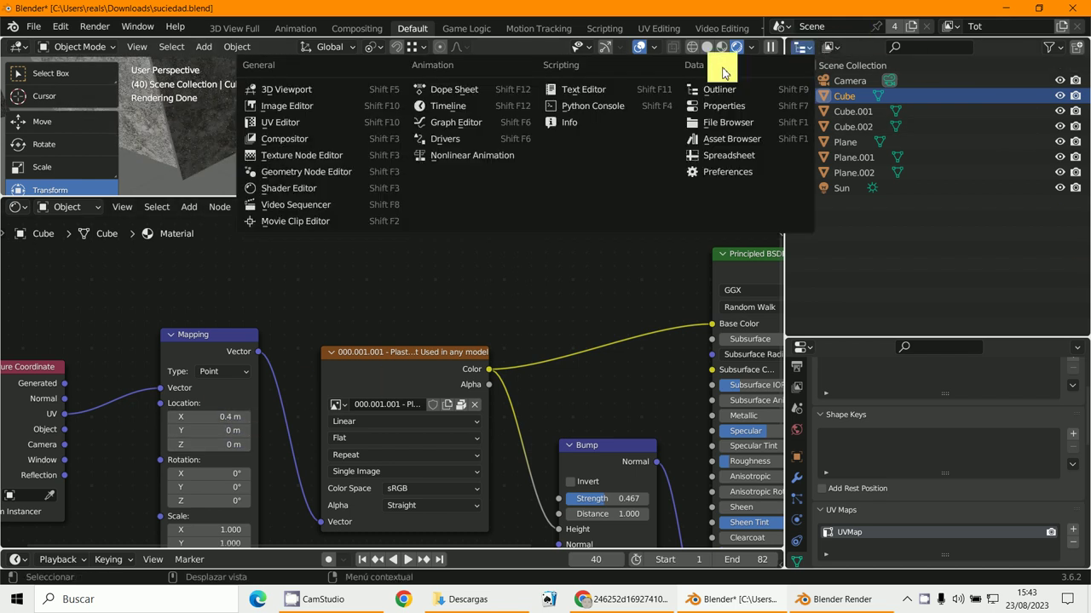
- Turn the Outliner into an Image Editor and select one cube face in face-select Edit Mode
click(277, 106)
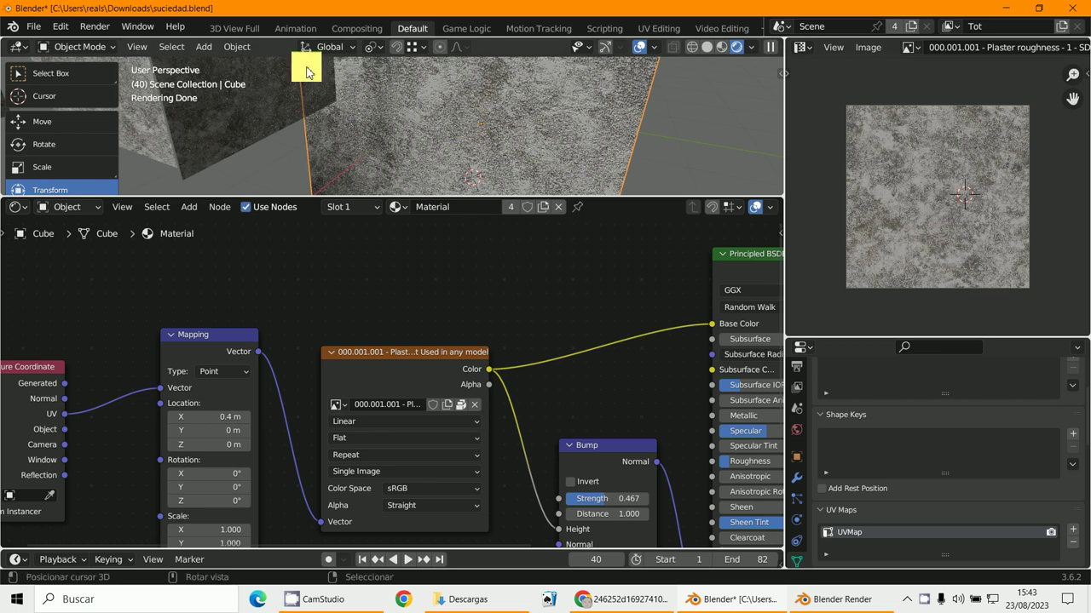
click(83, 47)
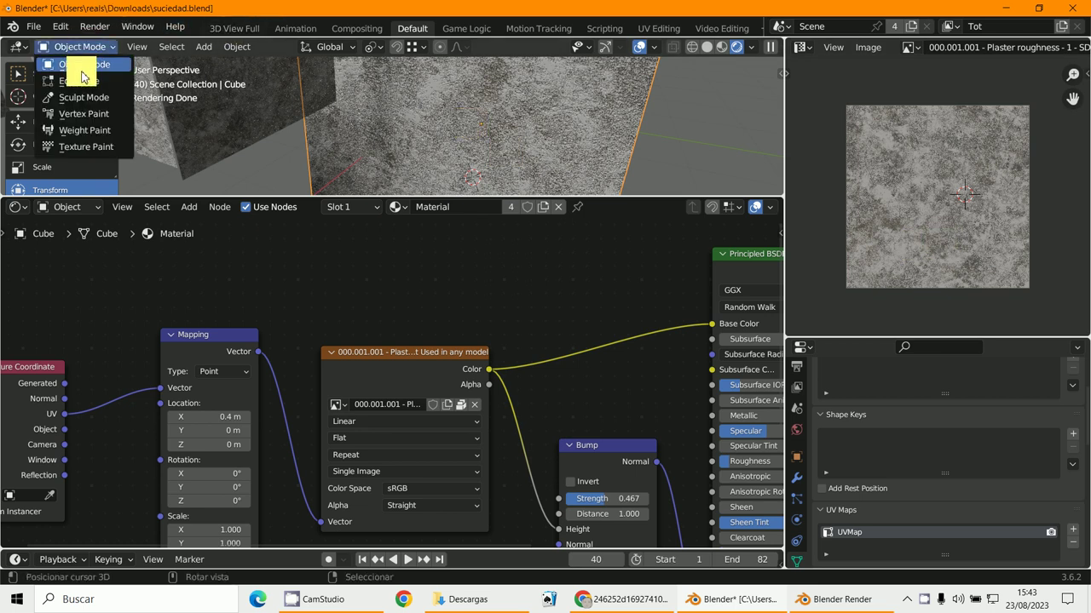
click(83, 80)
click(438, 122)
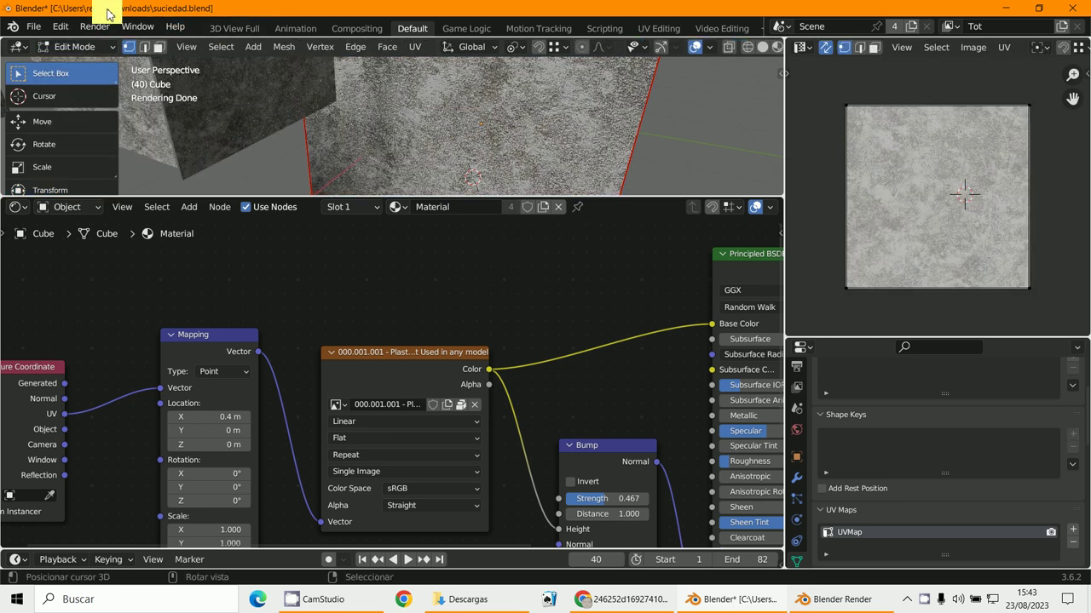
click(160, 47)
click(440, 136)
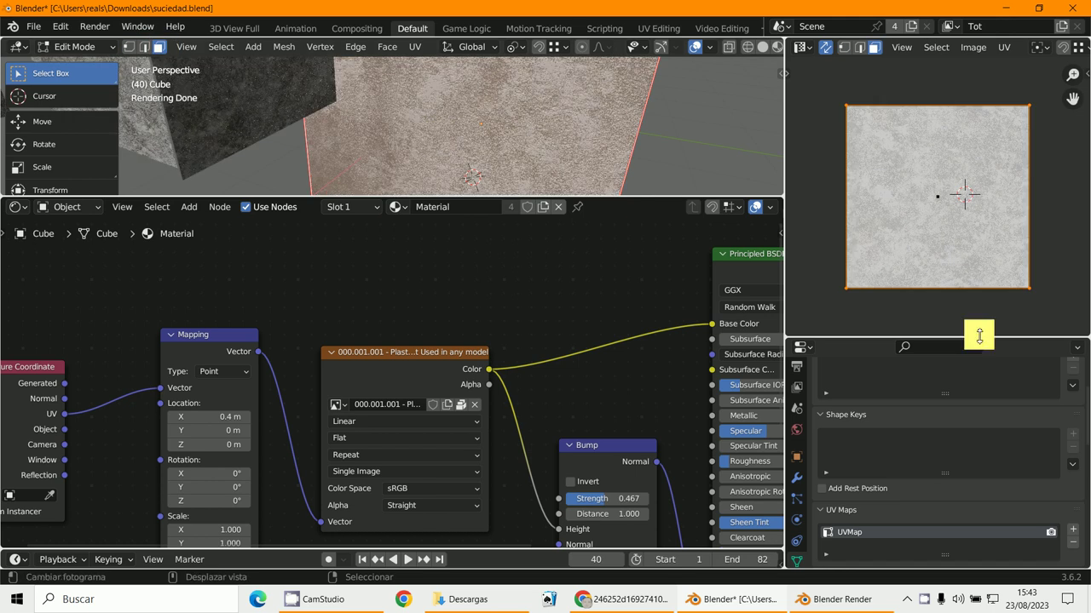
- Rotate the selected face's UVs 45° into a diamond, then orbit and select another face
key(r)
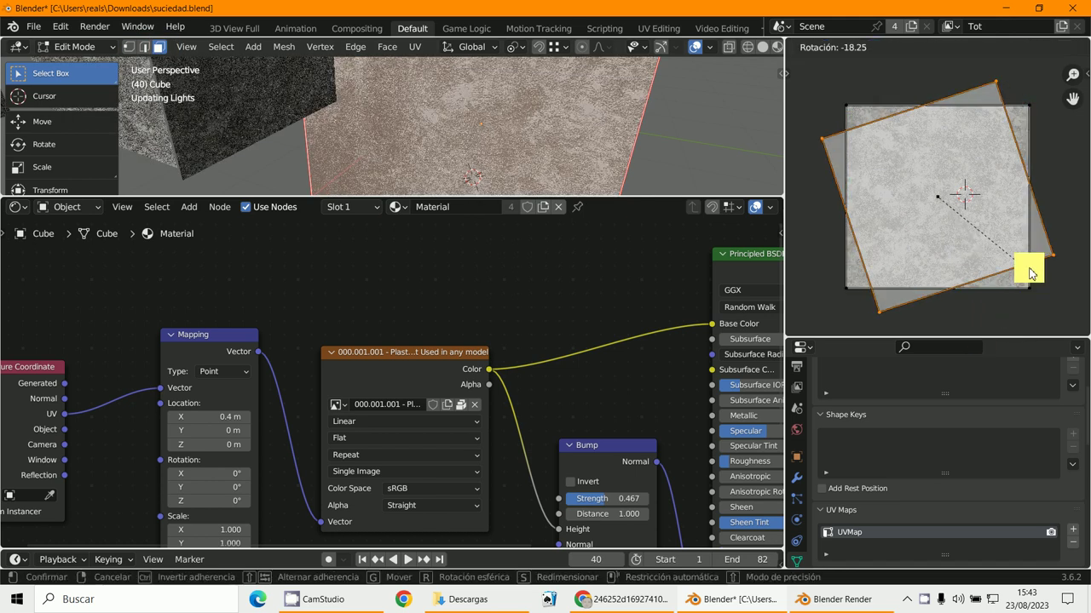
click(1027, 214)
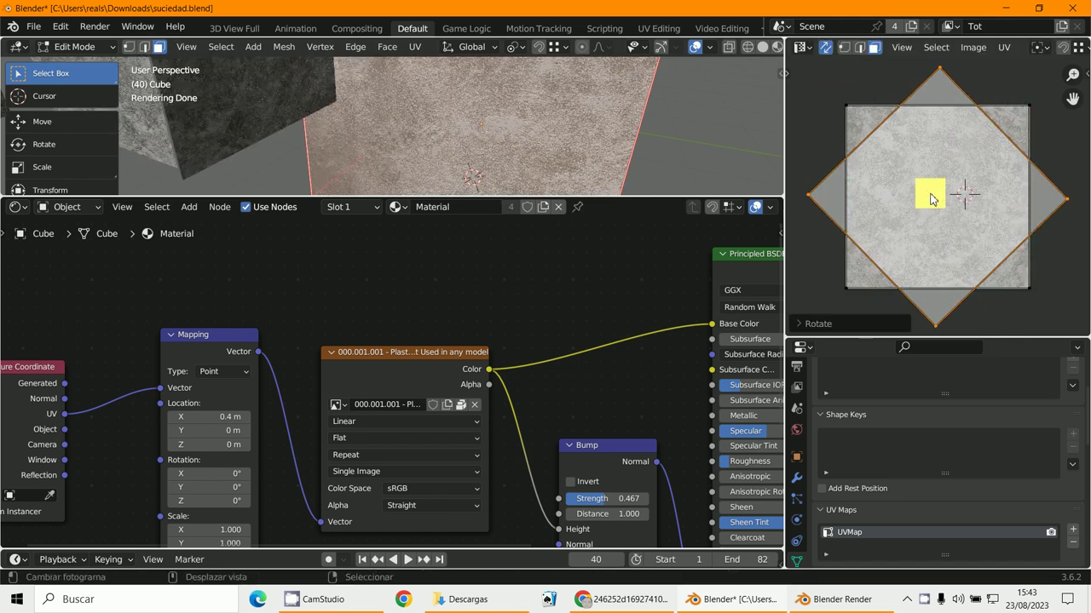
scroll(486, 49, down, 2)
mouse_move(482, 85)
middle_down()
mouse_move(445, 110)
mouse_move(464, 150)
mouse_move(506, 139)
mouse_move(392, 145)
middle_up()
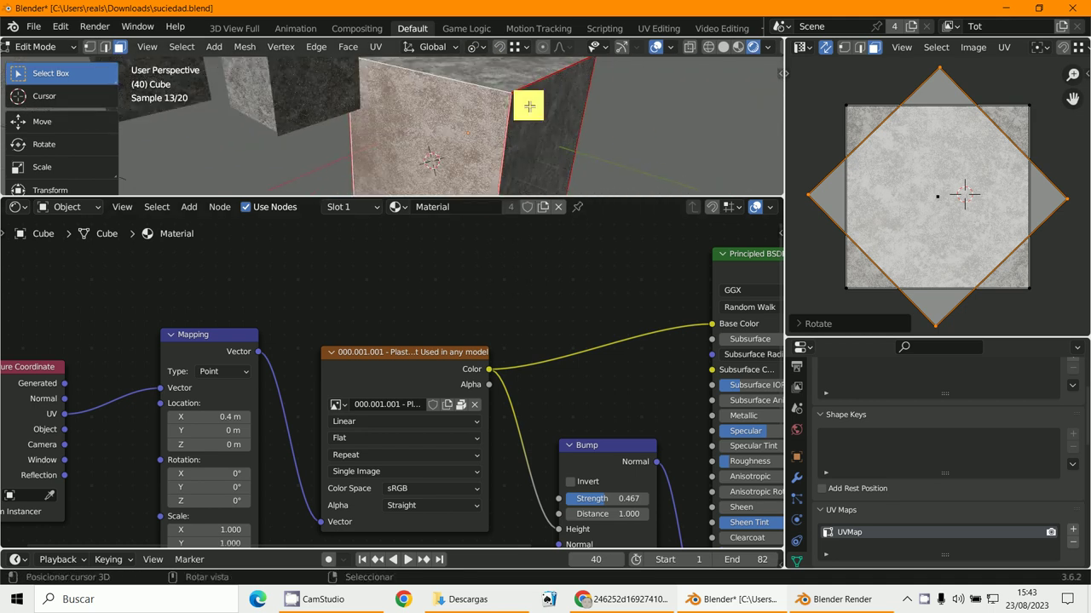
mouse_move(529, 105)
middle_down()
mouse_move(466, 148)
mouse_move(438, 88)
mouse_move(475, 117)
mouse_move(596, 136)
middle_up()
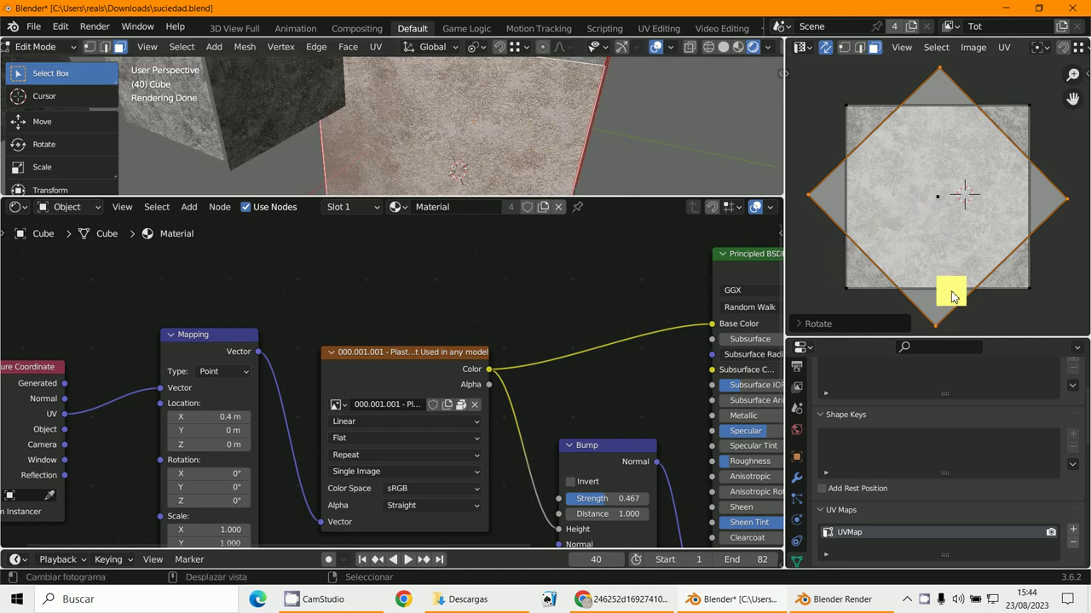
middle_drag(666, 186, 577, 146)
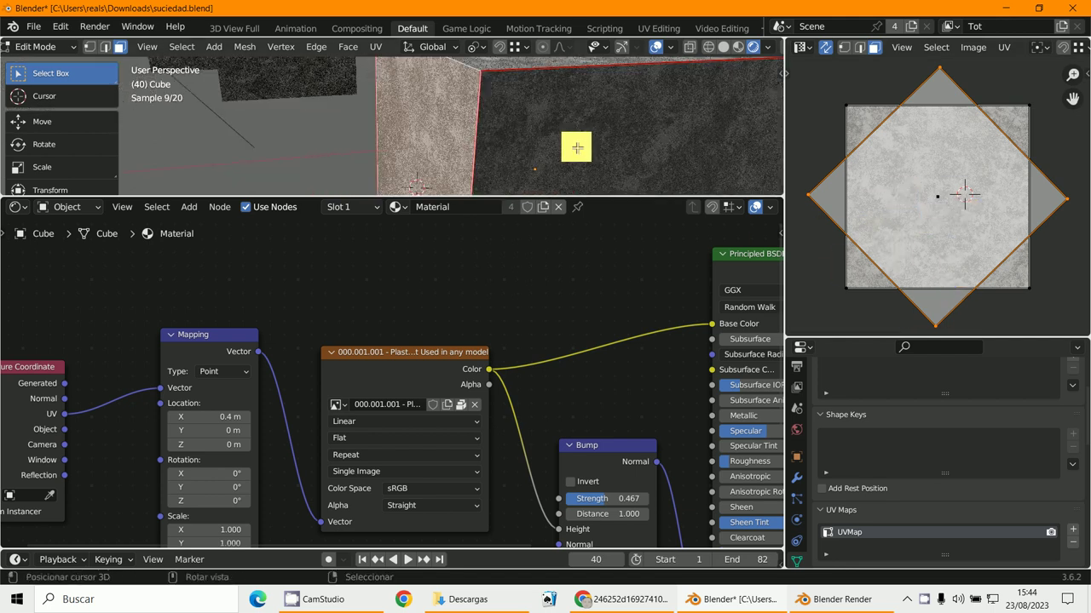
click(610, 155)
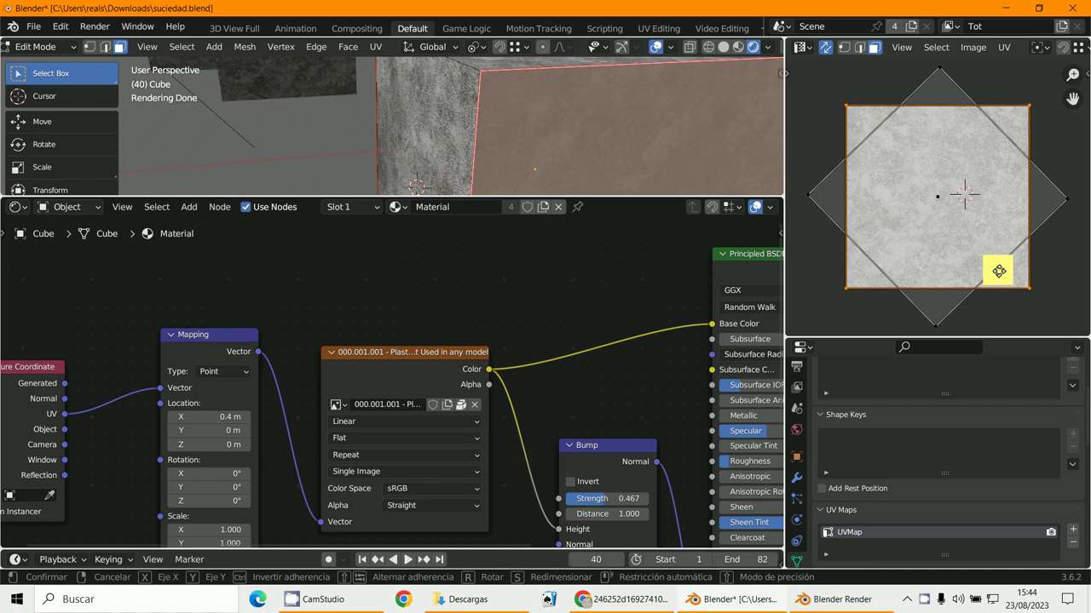
- Set the Mapping node's Location Y offset to 2.7 m
key(g)
key(Escape)
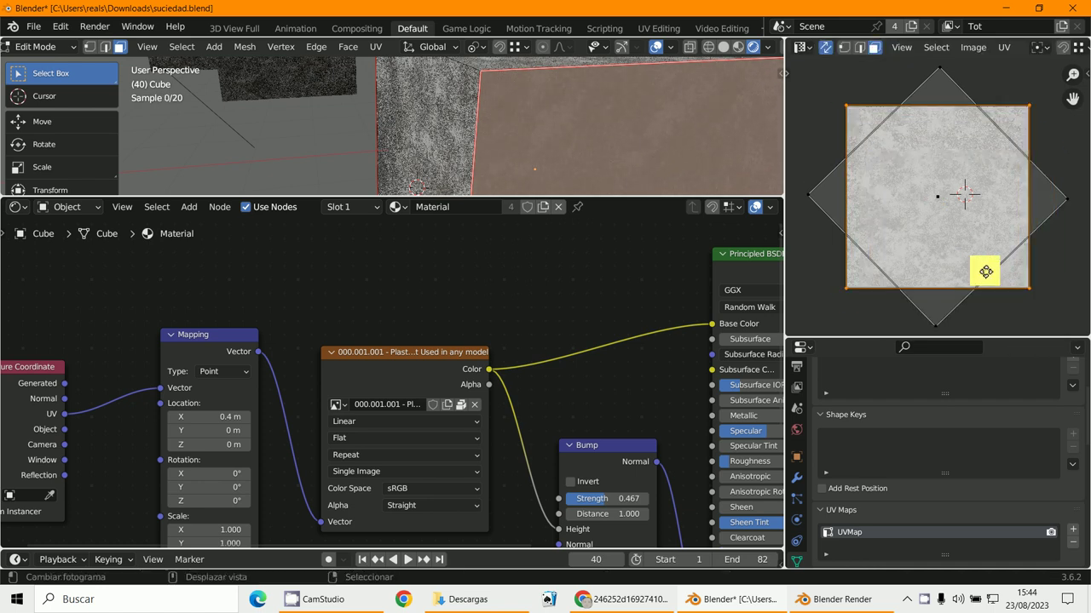
drag(209, 433, 509, 292)
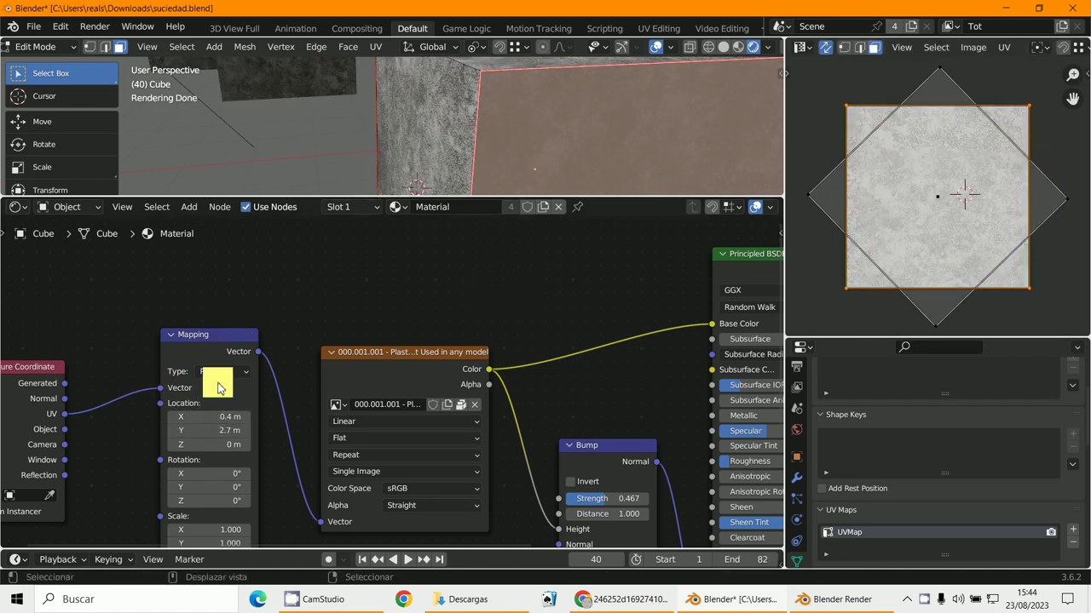
- Connect Texture Coordinate's Object output to the Mapping node's Vector input instead of UV
middle_drag(132, 428, 253, 409)
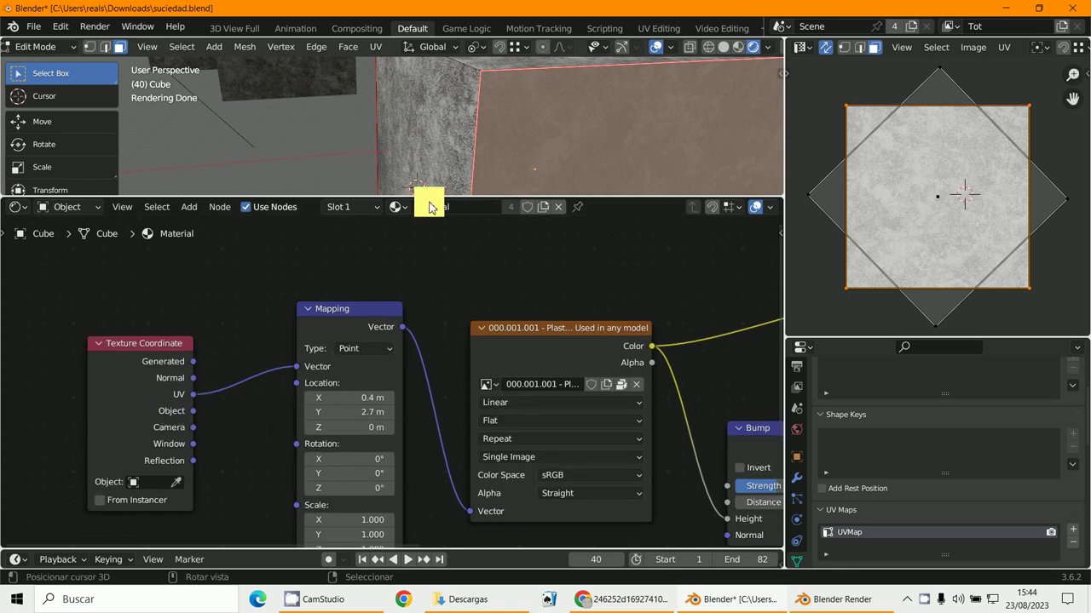
drag(192, 412, 297, 367)
middle_drag(525, 146, 553, 175)
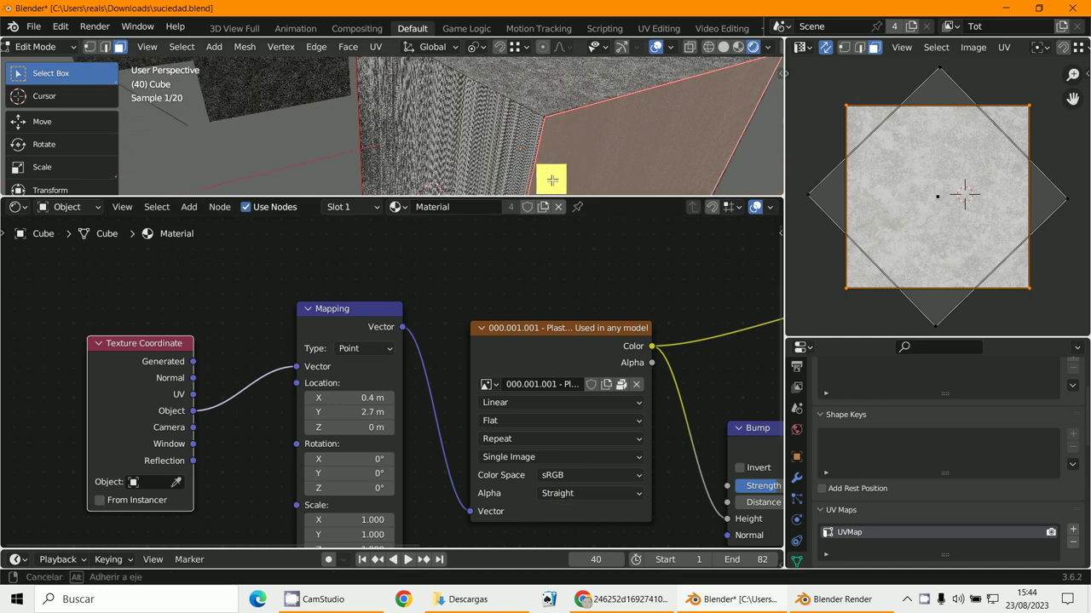
scroll(364, 426, down, 1)
mouse_move(364, 426)
middle_down()
mouse_move(199, 394)
mouse_move(443, 384)
mouse_move(585, 394)
middle_up()
scroll(199, 395, up, 1)
scroll(585, 395, up, 1)
middle_drag(480, 404, 323, 431)
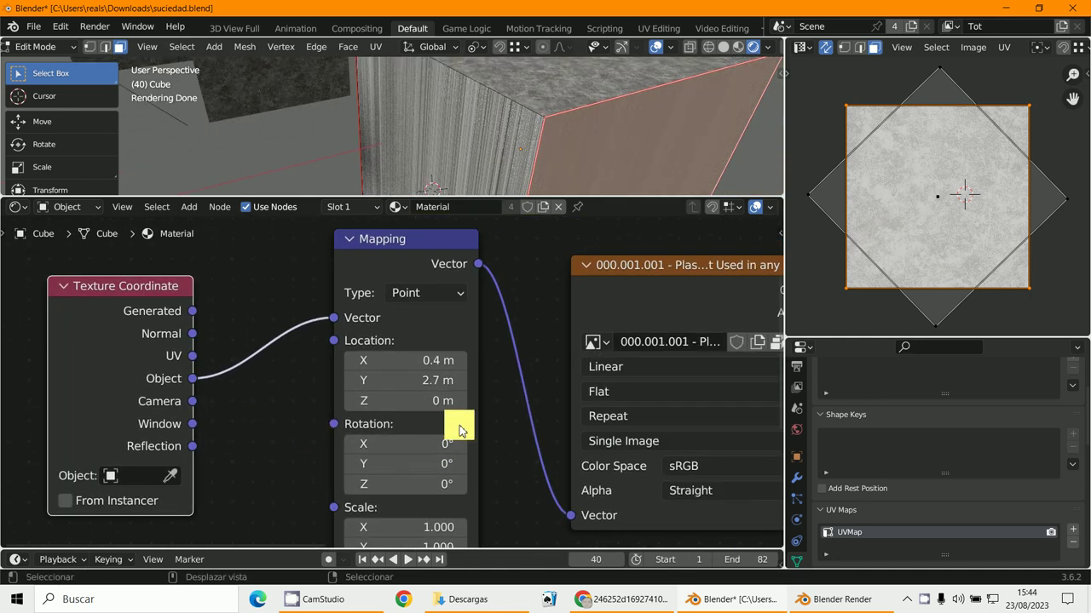
- Switch the plaster Image Texture projection from Flat to Box with Blend 0.000
scroll(460, 423, up, 1)
middle_drag(460, 424, 405, 402)
click(545, 356)
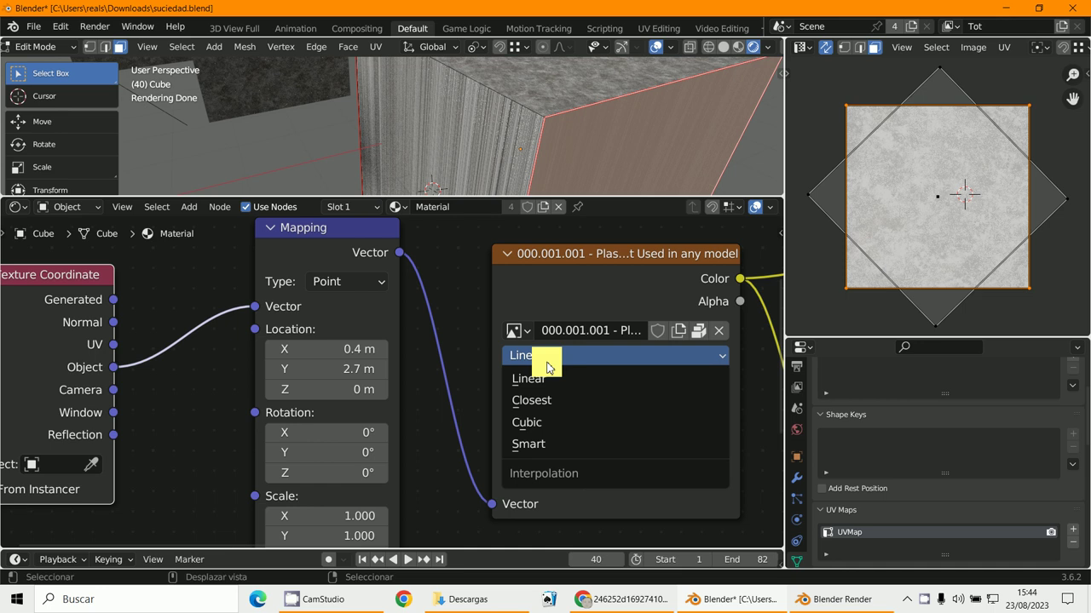
click(523, 381)
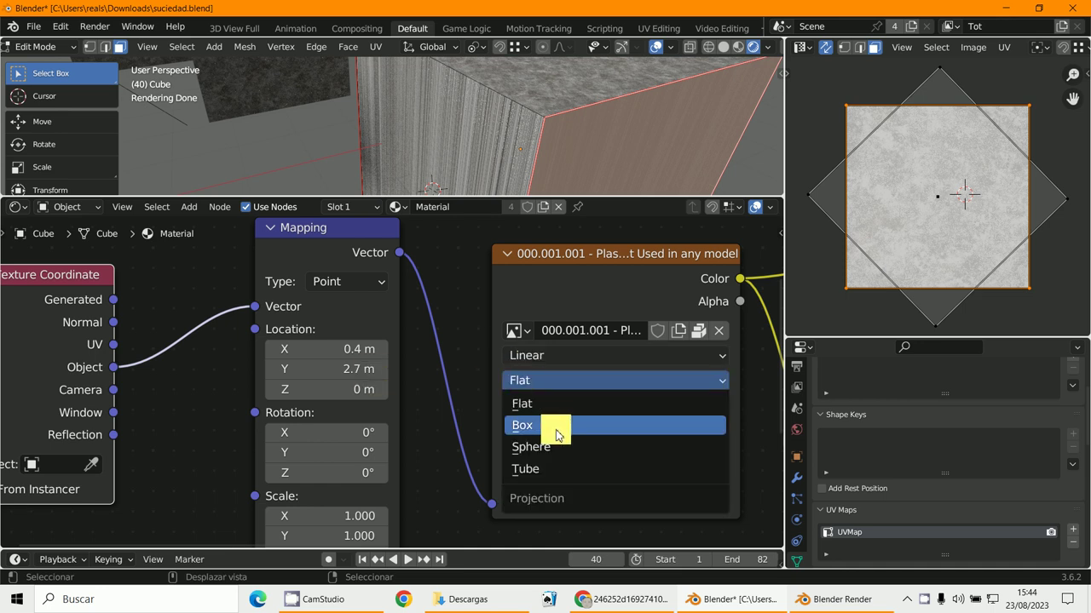
click(547, 426)
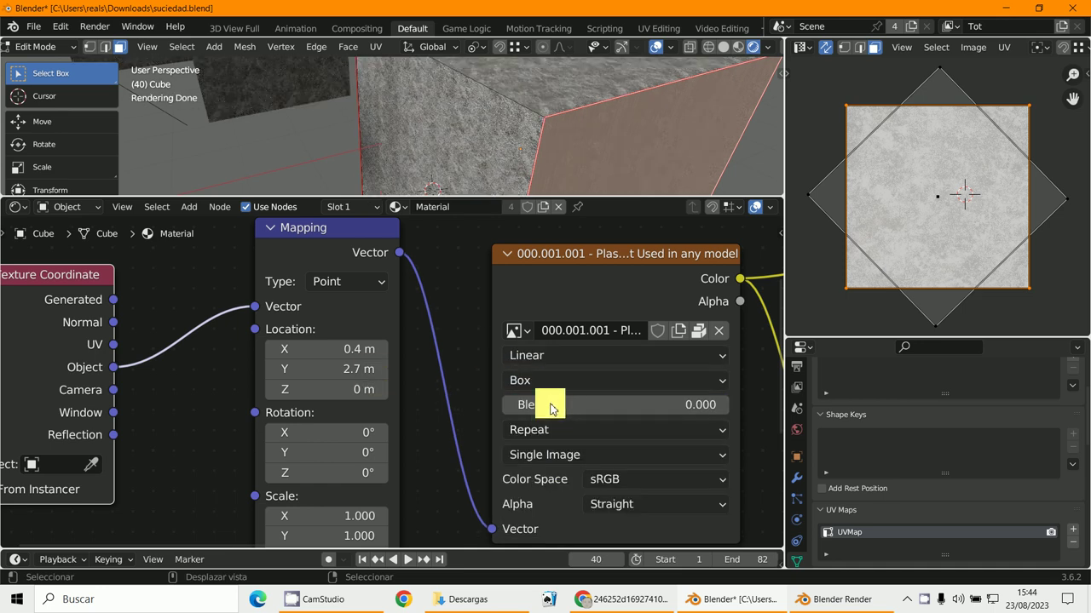
- Orbit the model to inspect the Box projection and keep Box selected
mouse_move(608, 93)
middle_down()
mouse_move(657, 124)
mouse_move(625, 122)
middle_up()
scroll(545, 401, down, 1)
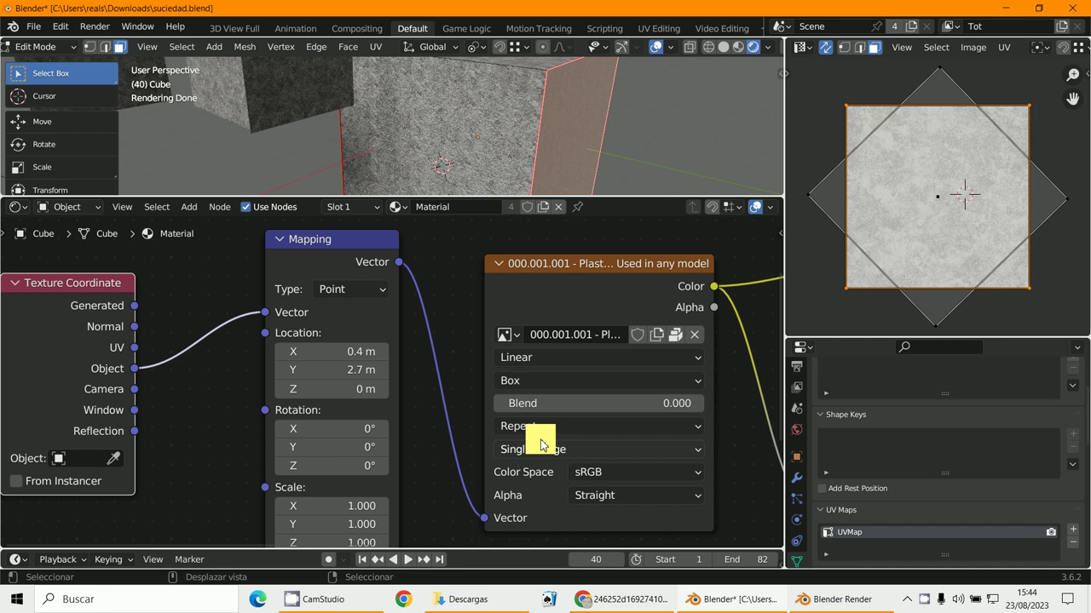
click(530, 380)
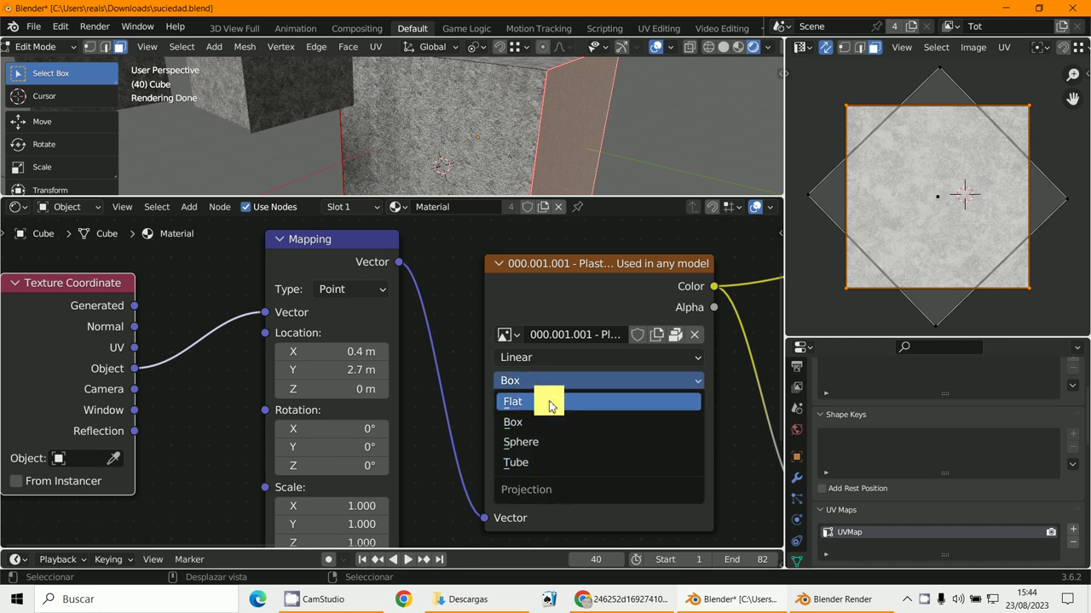
click(528, 422)
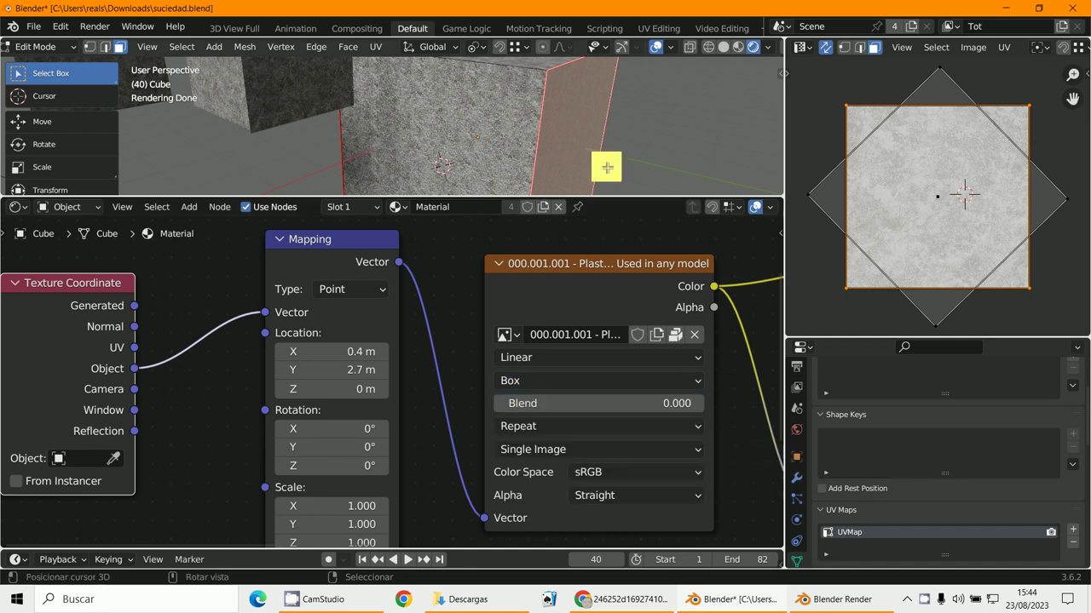
click(312, 599)
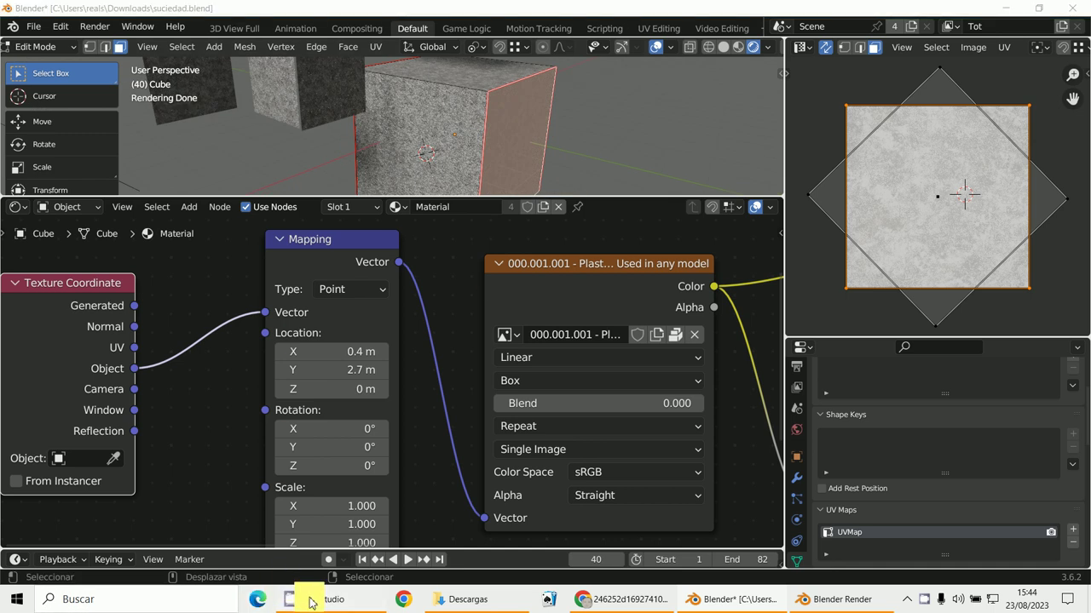